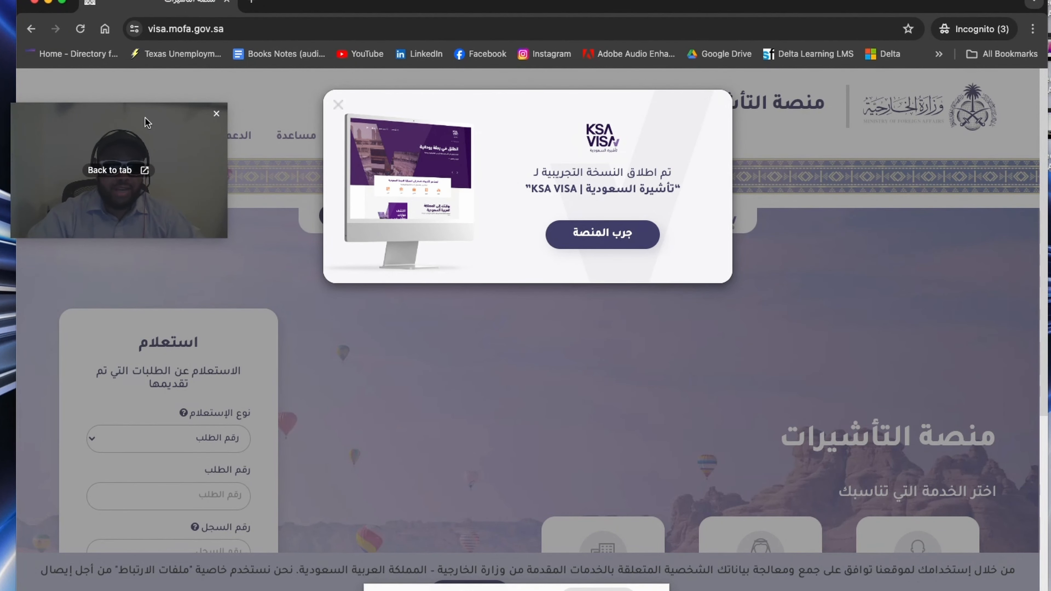
pyautogui.moveTo(145, 120); pyautogui.dragTo(138, 252)
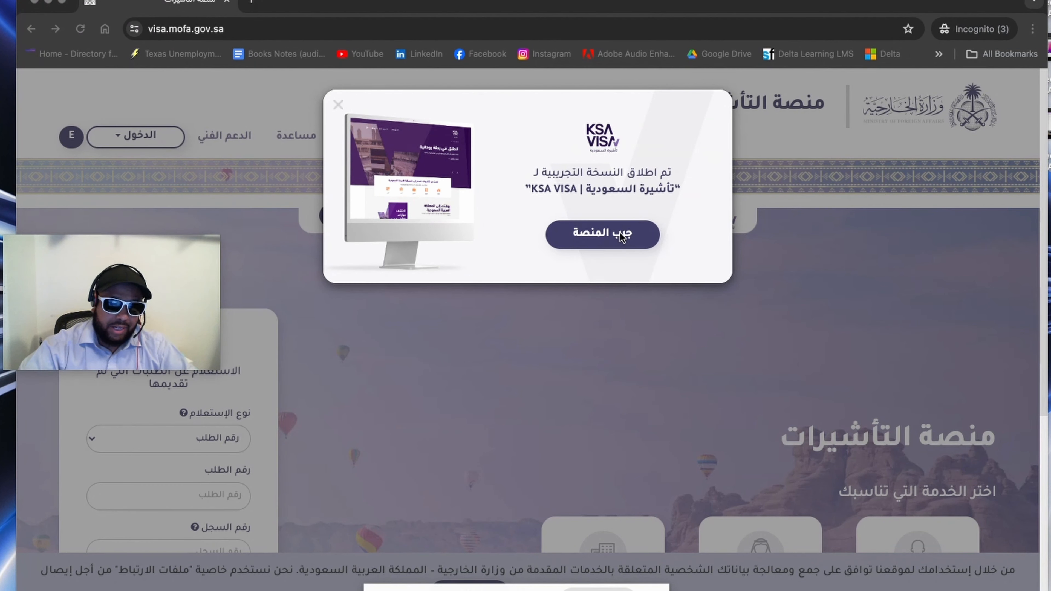
pyautogui.click(169, 26)
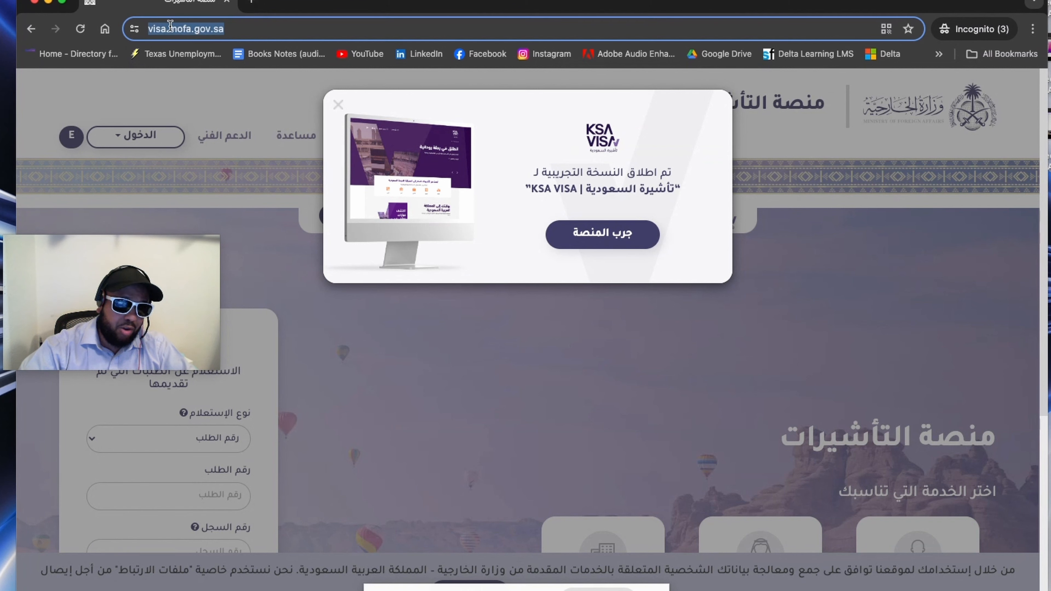
pyautogui.click(502, 112)
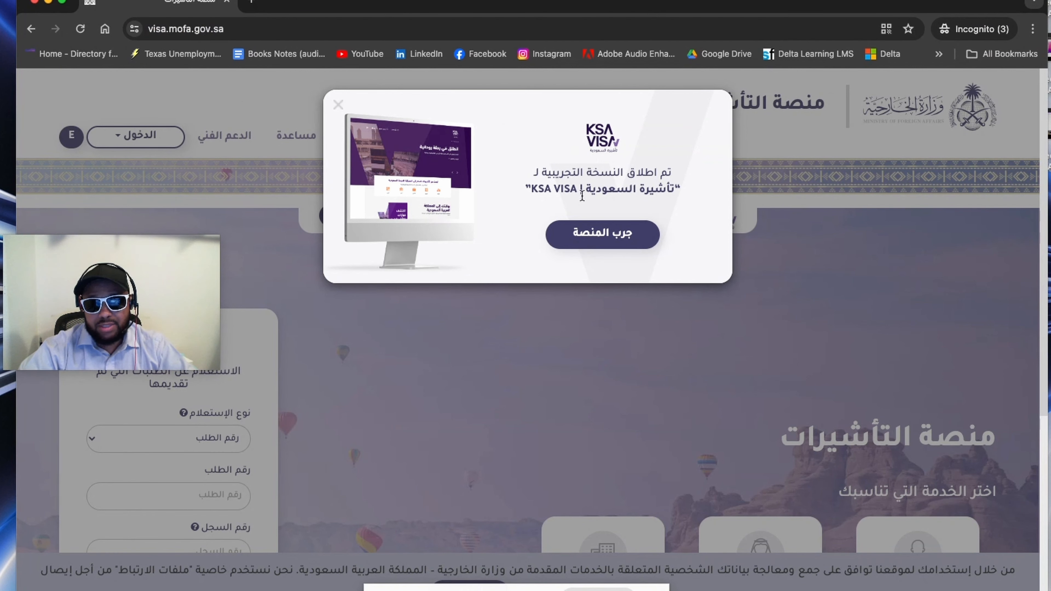
pyautogui.click(624, 244)
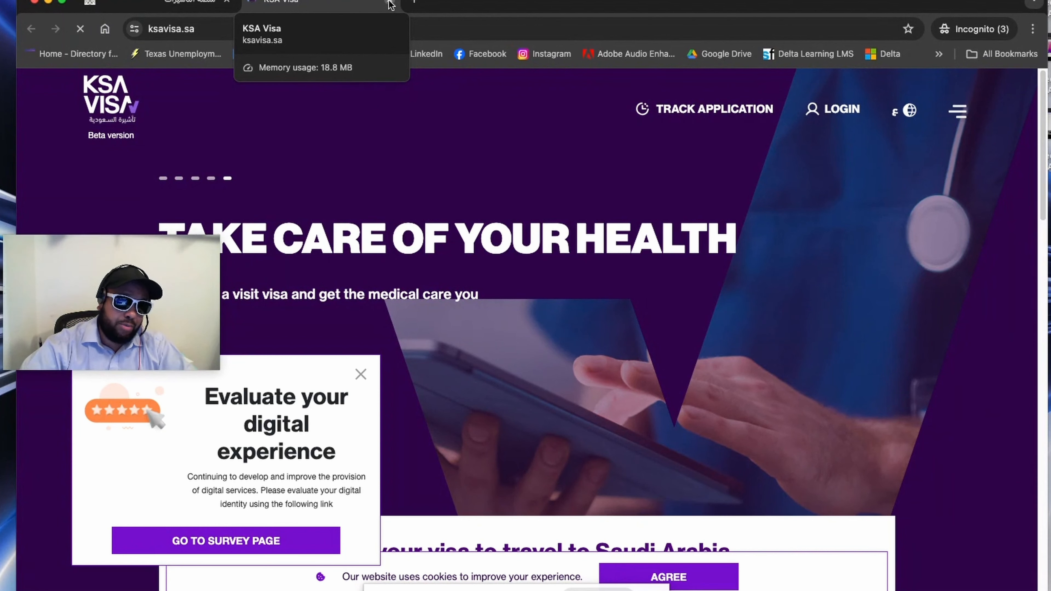
pyautogui.click(389, 2)
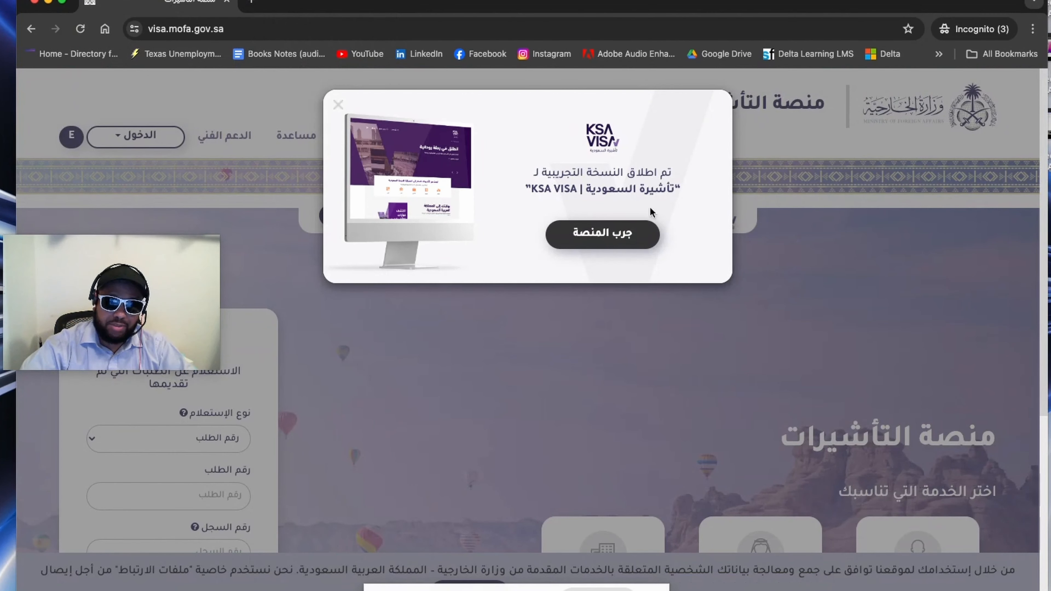
# Step: Dismiss the KSA VISA launch notice, switch the visa platform to English, and dismiss the notice there too
pyautogui.click(338, 106)
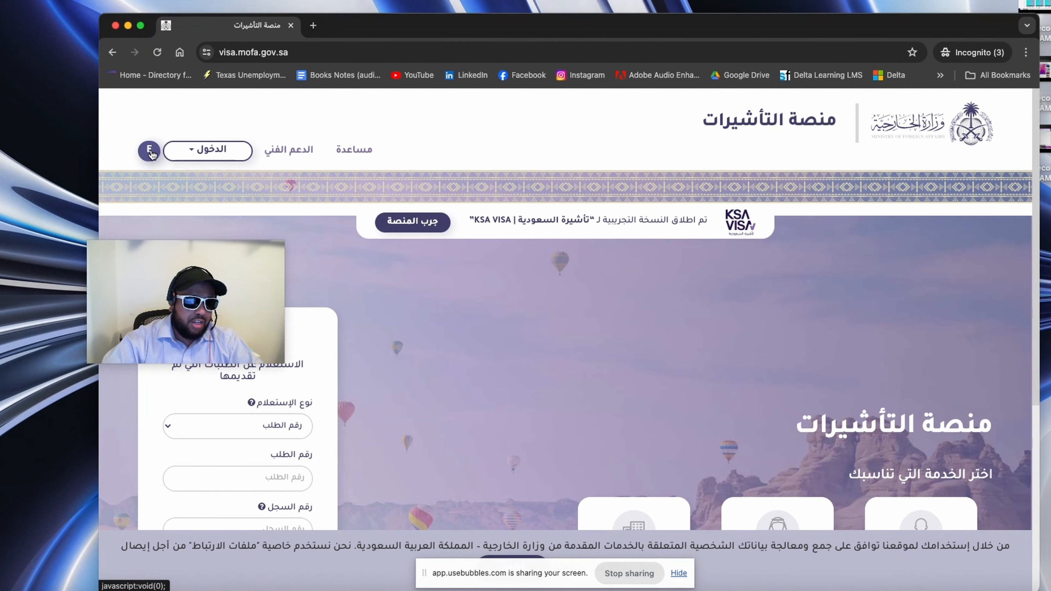
pyautogui.click(149, 151)
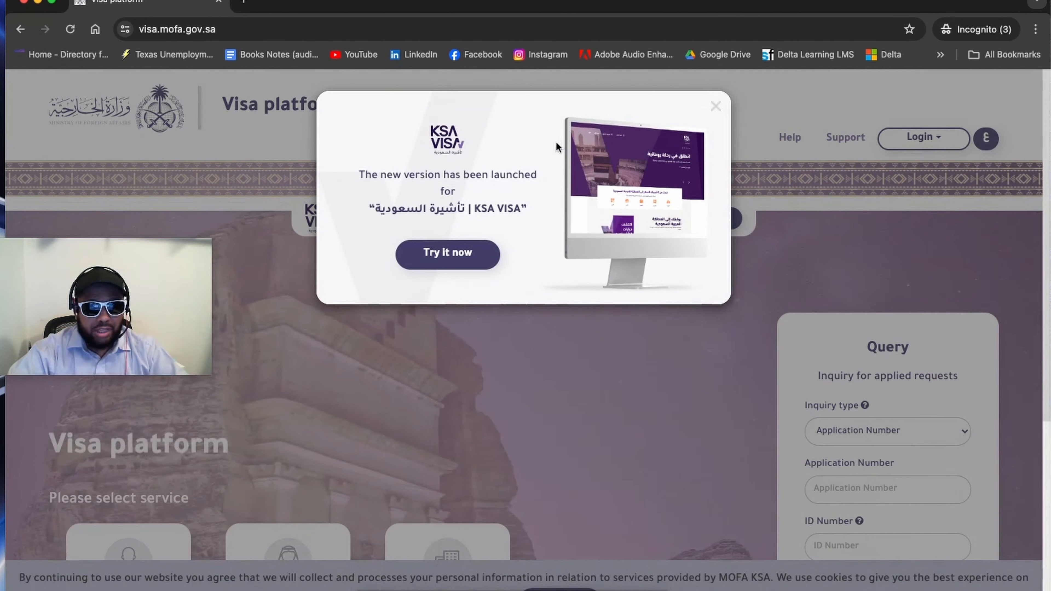
pyautogui.click(716, 108)
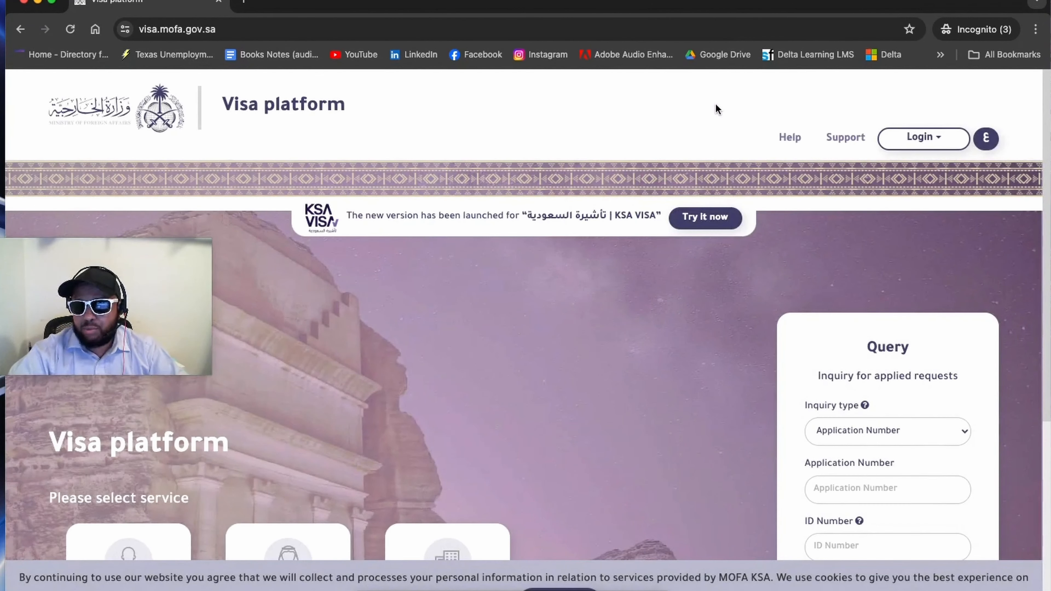
# Step: Go to the individuals login and open the registration form for individual visitors to Saudi Arabia
pyautogui.click(924, 138)
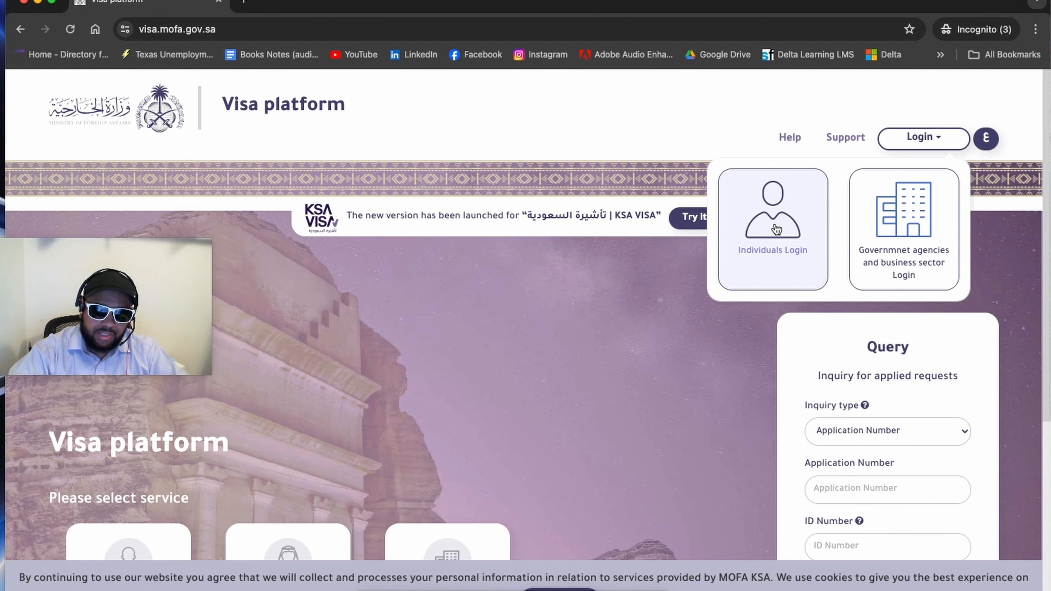
pyautogui.click(776, 229)
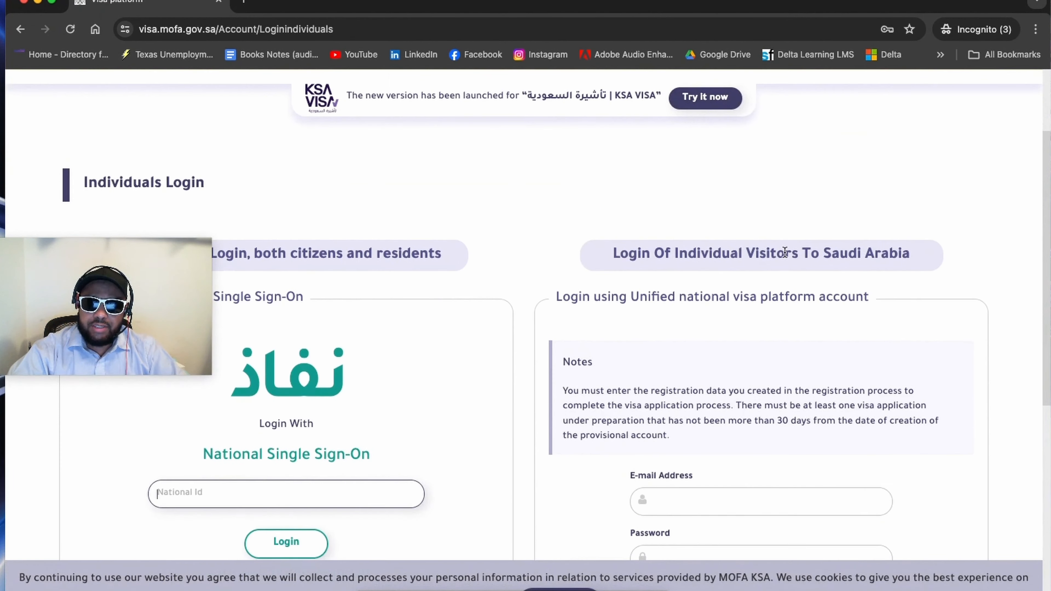
pyautogui.scroll(-6, 785, 253)
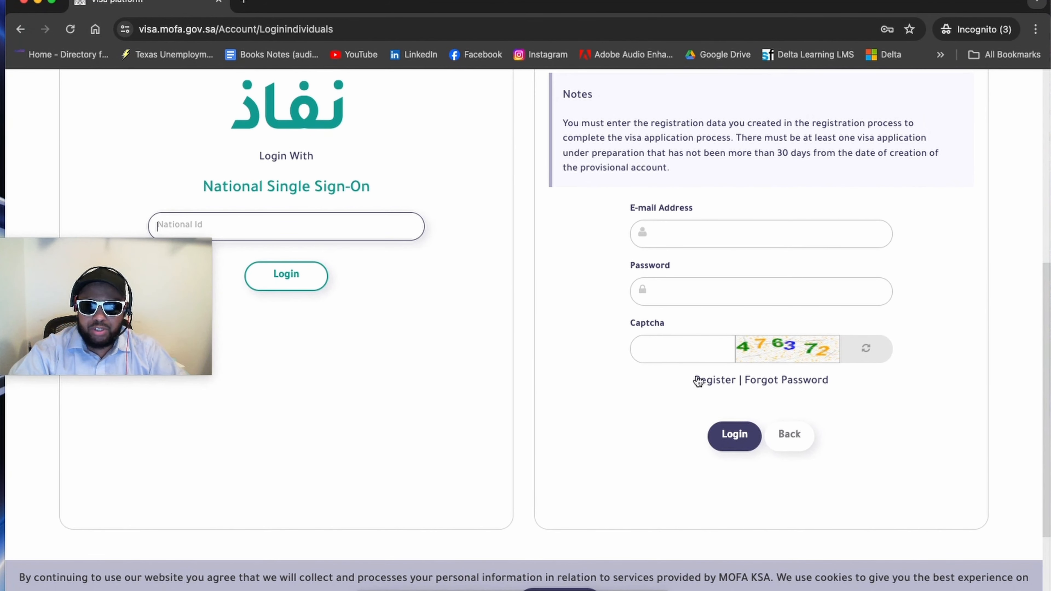
pyautogui.click(714, 385)
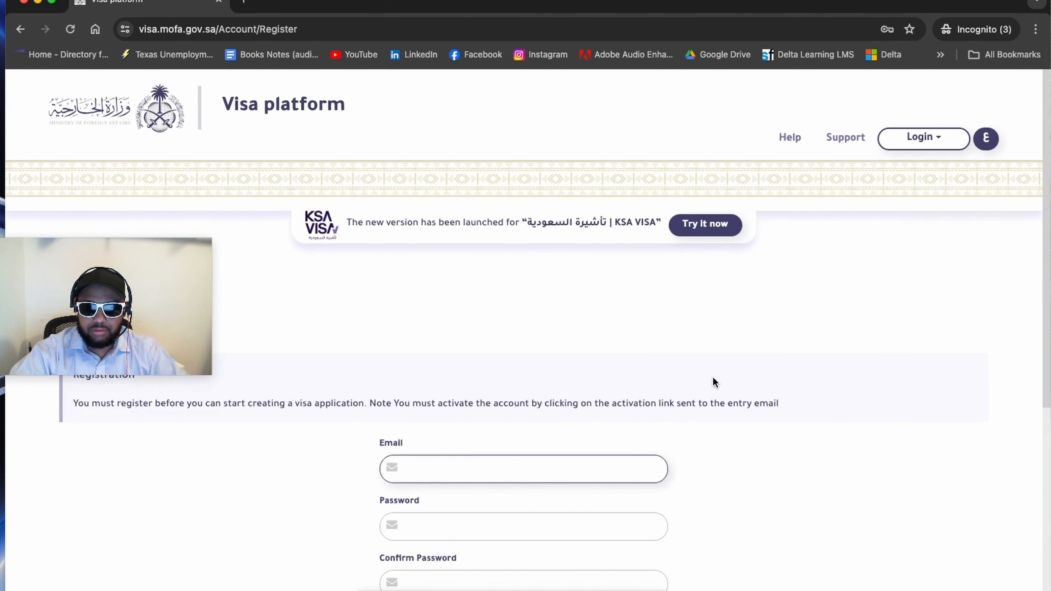
# Step: Fill in the registration form's image code with the digits displayed in the captcha
pyautogui.scroll(-2, 705, 359)
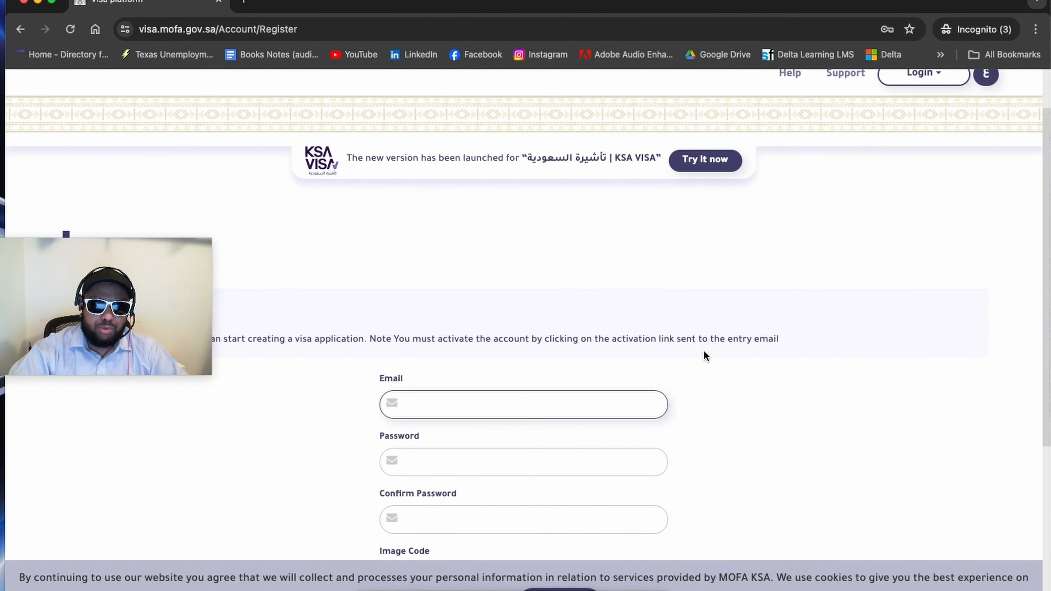
pyautogui.scroll(-1, 704, 351)
pyautogui.scroll(-2, 703, 350)
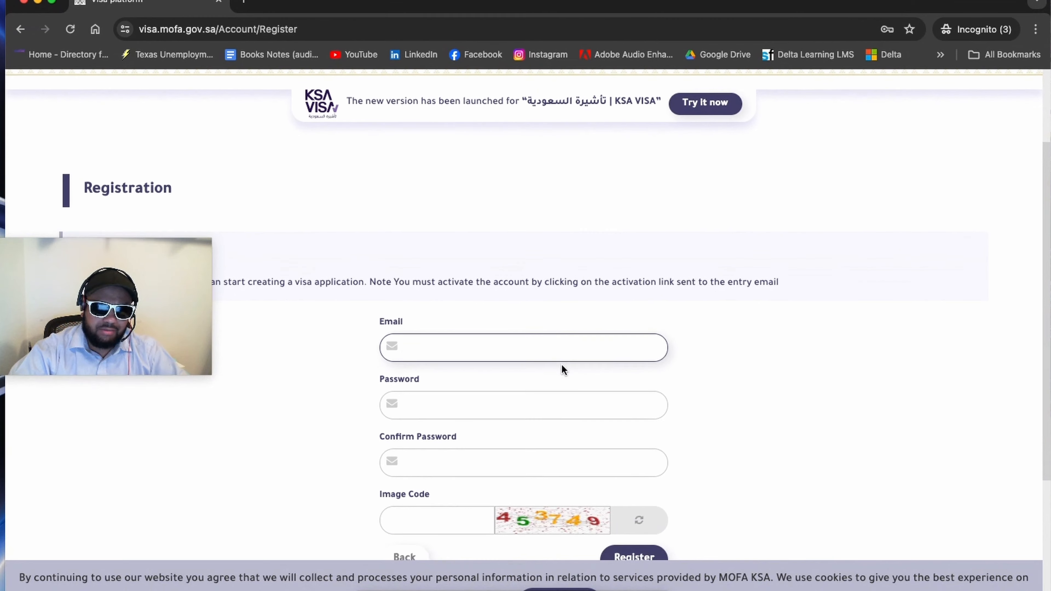
pyautogui.scroll(-3, 561, 362)
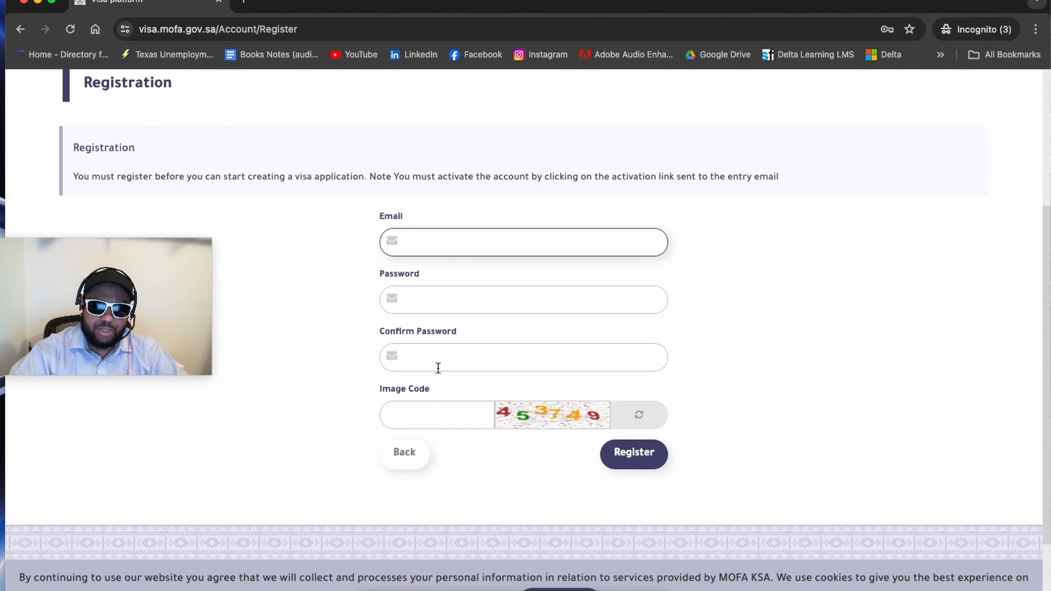
pyautogui.click(432, 422)
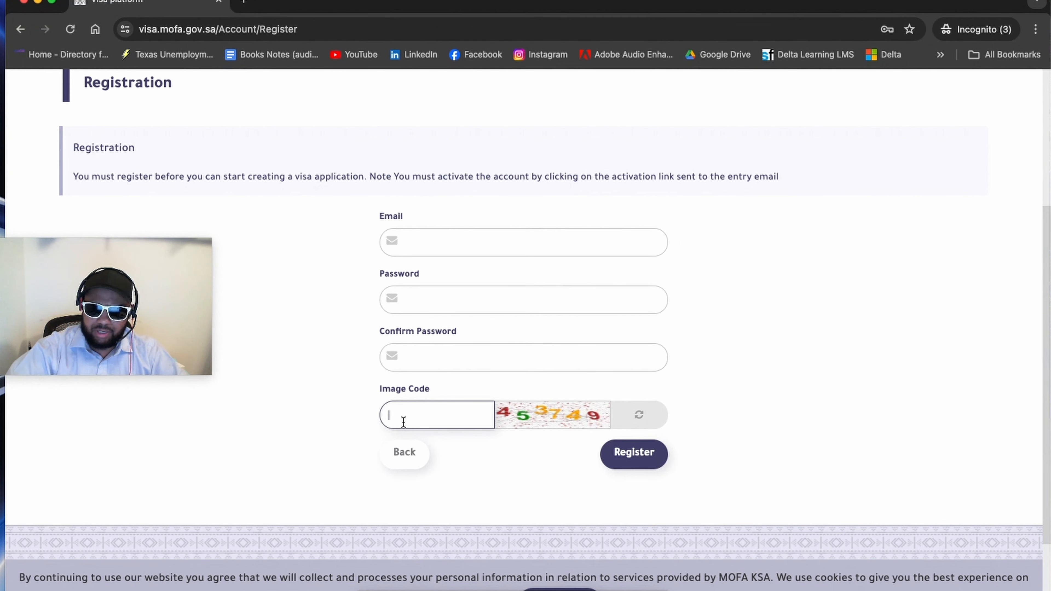
pyautogui.write('45')
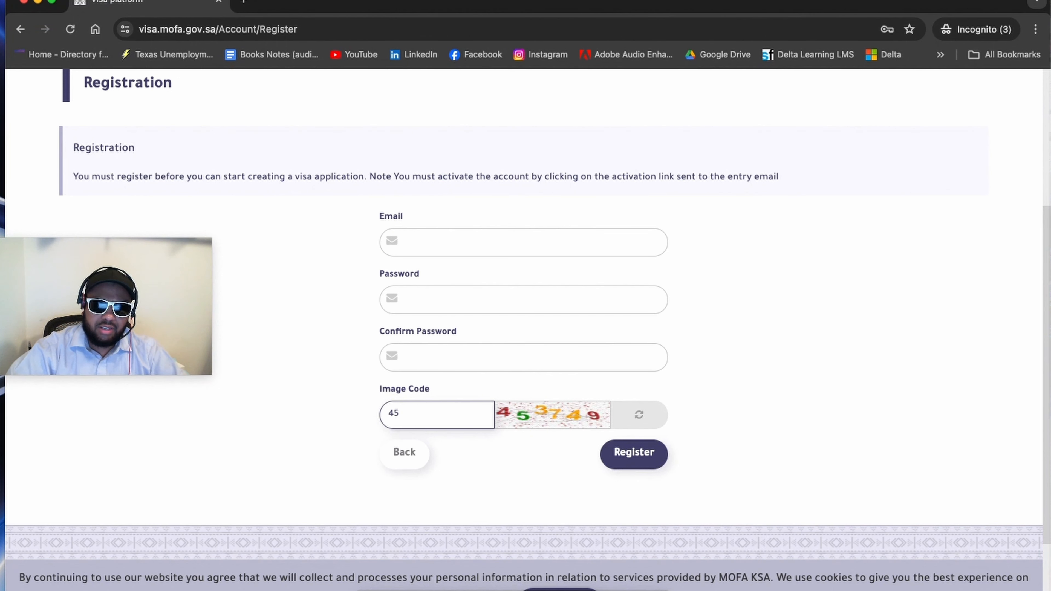
pyautogui.write('3749')
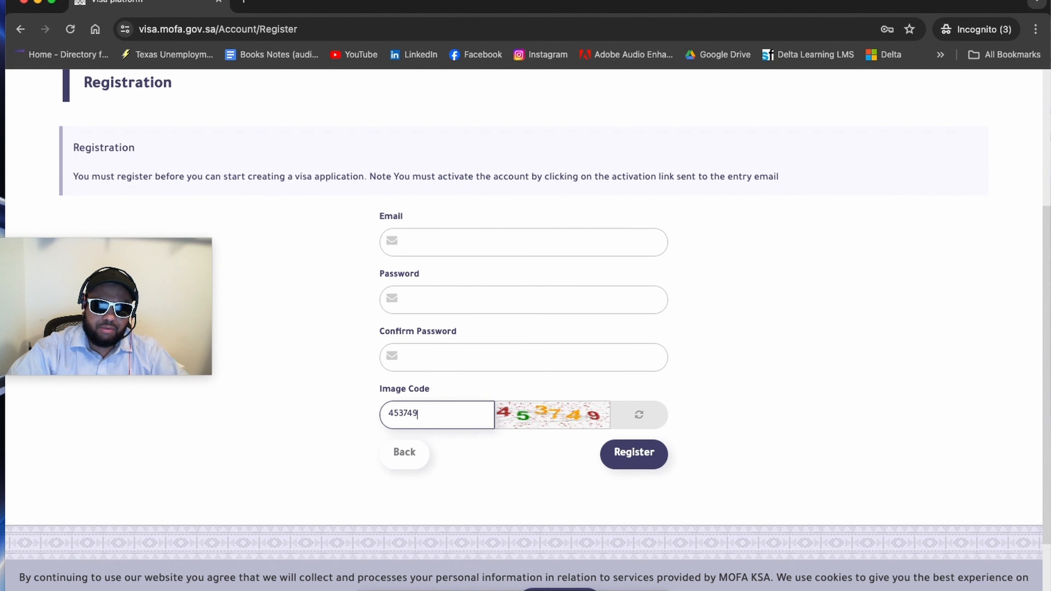
# Step: Fill in the applicant's e-mail address, the account password and its confirmation, and submit the registration
pyautogui.click(600, 243)
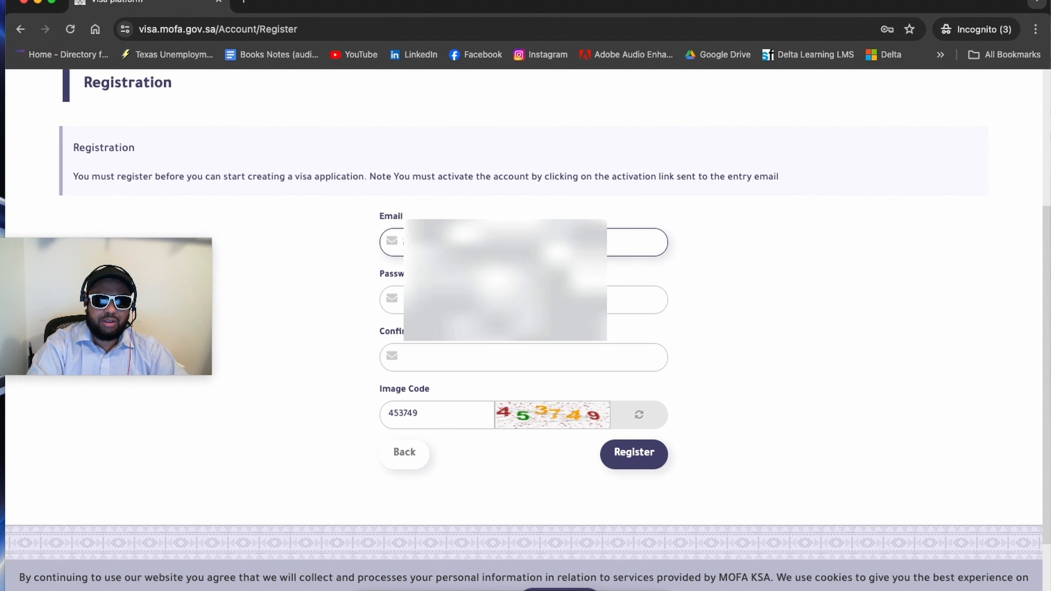
pyautogui.click(496, 299)
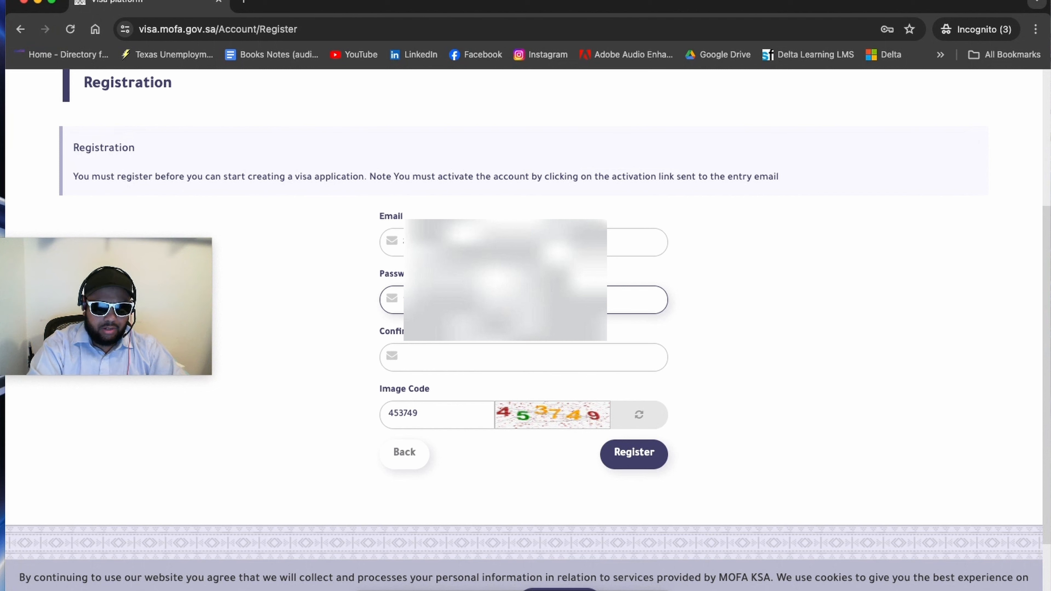
pyautogui.click(497, 357)
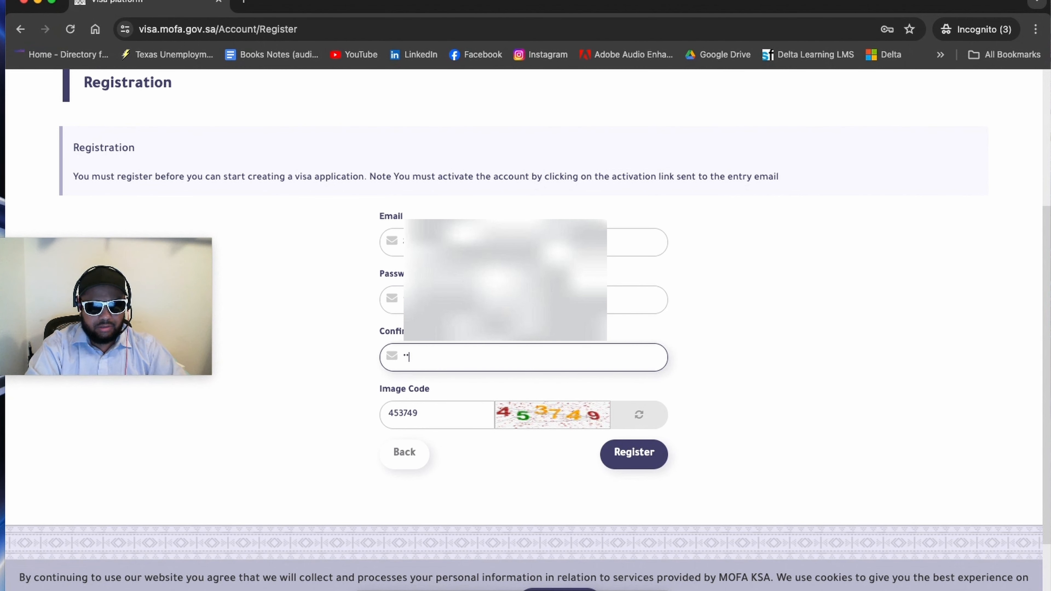
pyautogui.write('••••••••••')
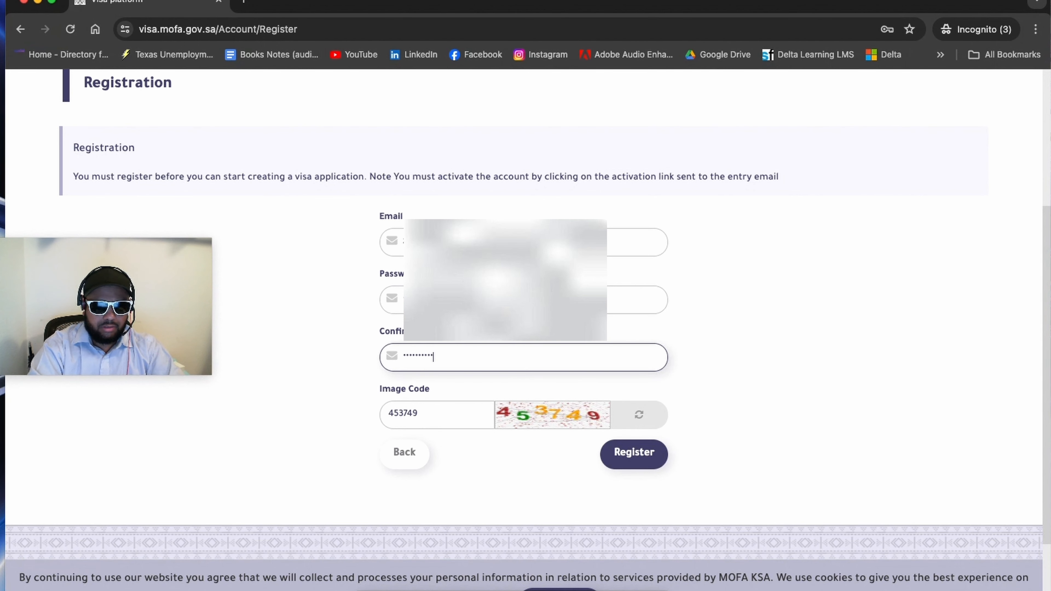
pyautogui.click(506, 301)
pyautogui.click(645, 468)
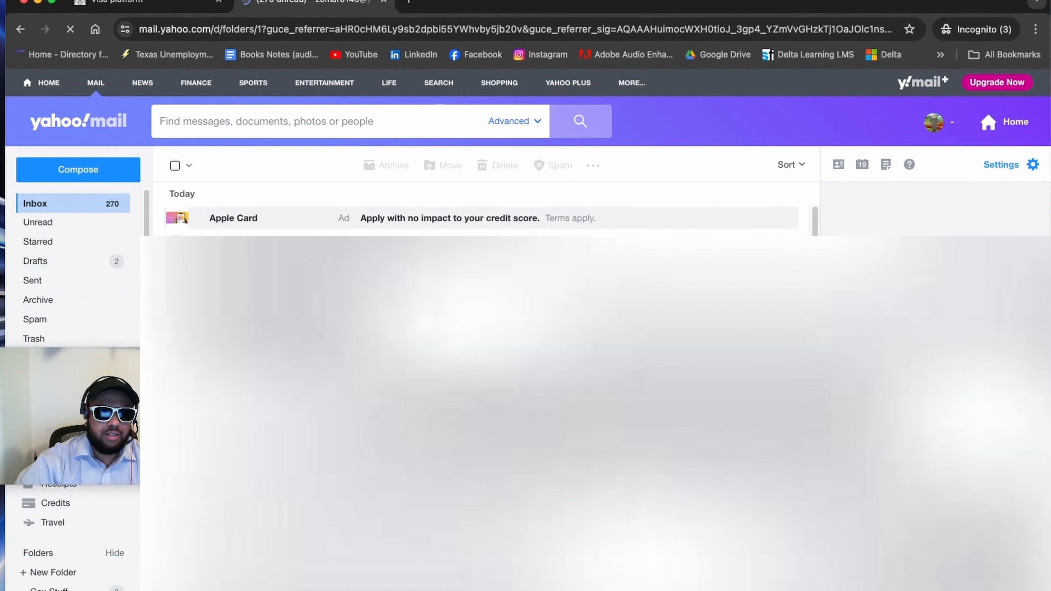
# Step: In Yahoo Mail, open the "Unified national visa platform" message, activate the account through its link, and dismiss the confirmation
pyautogui.click(281, 239)
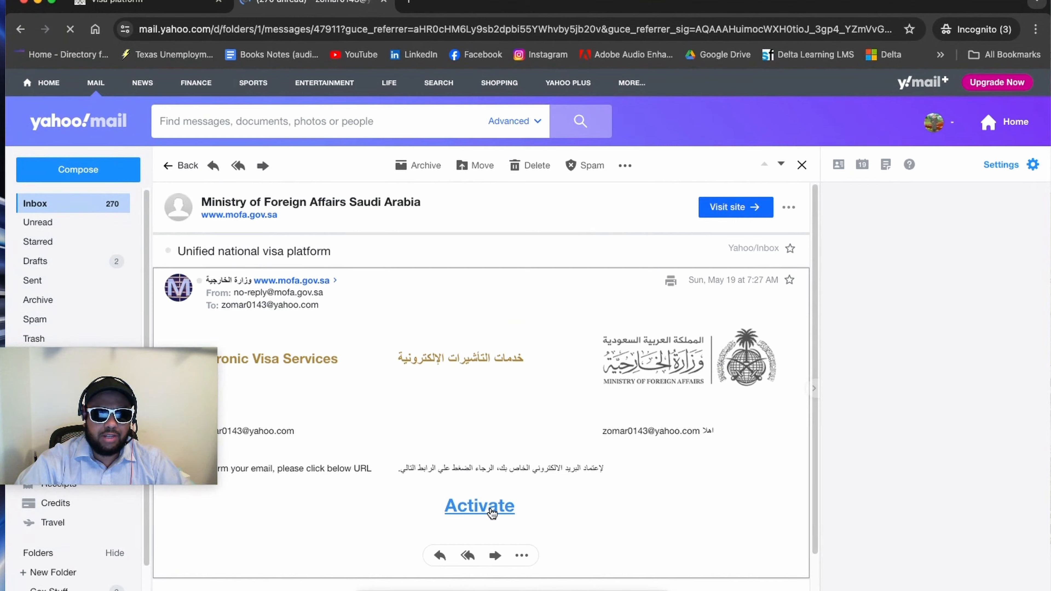
pyautogui.click(491, 513)
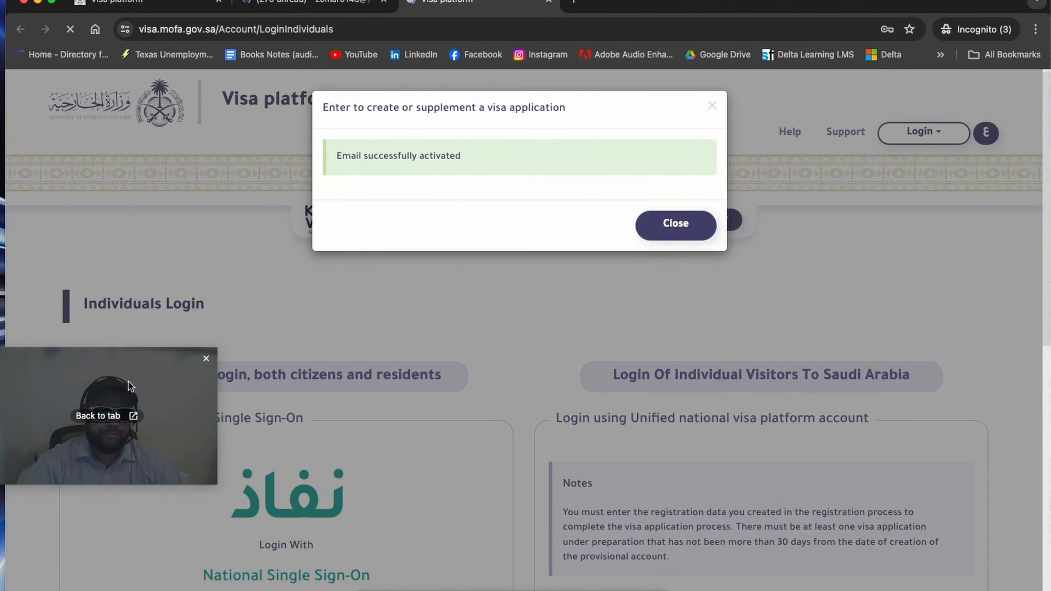
pyautogui.moveTo(128, 381); pyautogui.dragTo(120, 153)
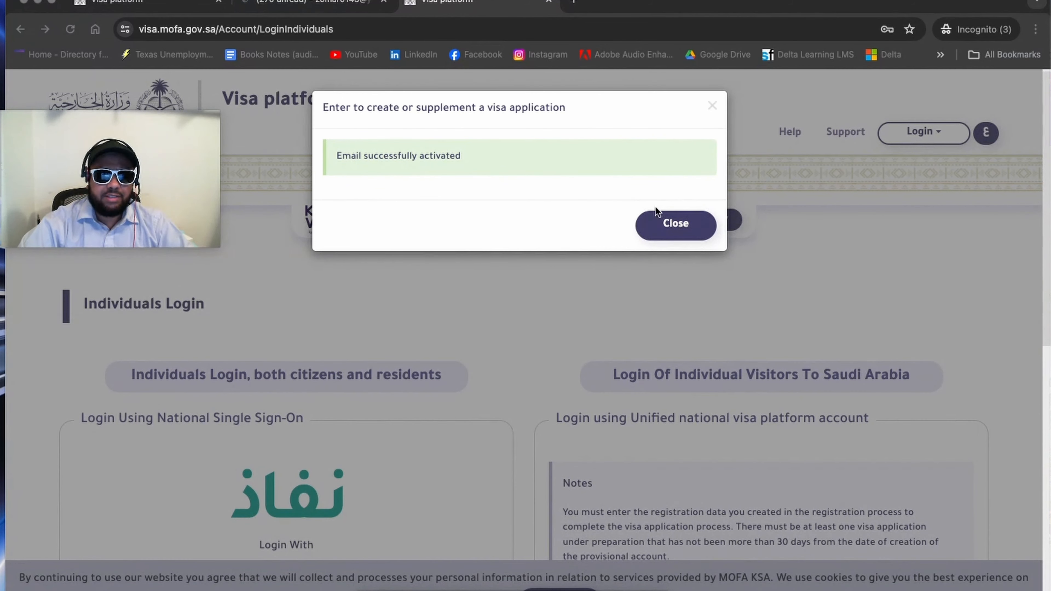
pyautogui.click(688, 227)
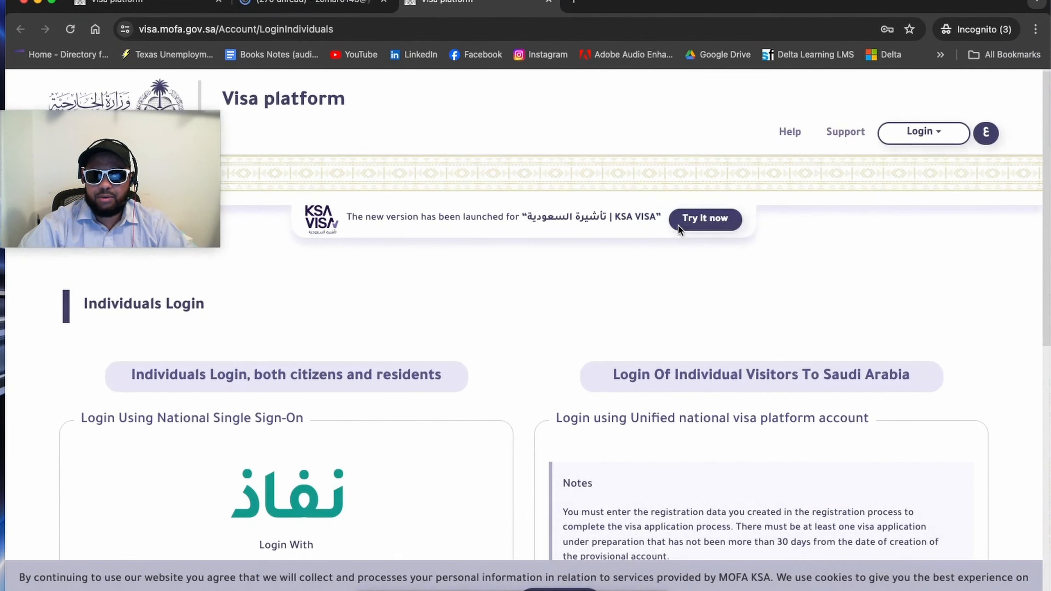
# Step: Log in as an individual visitor with the registered e-mail address, the account password and the displayed captcha digits
pyautogui.click(923, 132)
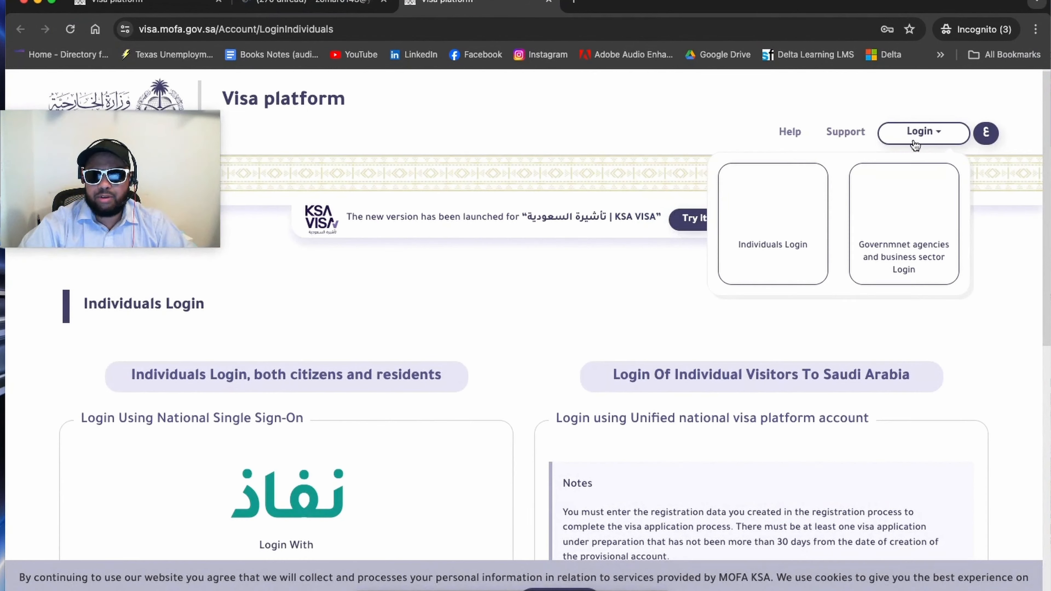
pyautogui.click(767, 241)
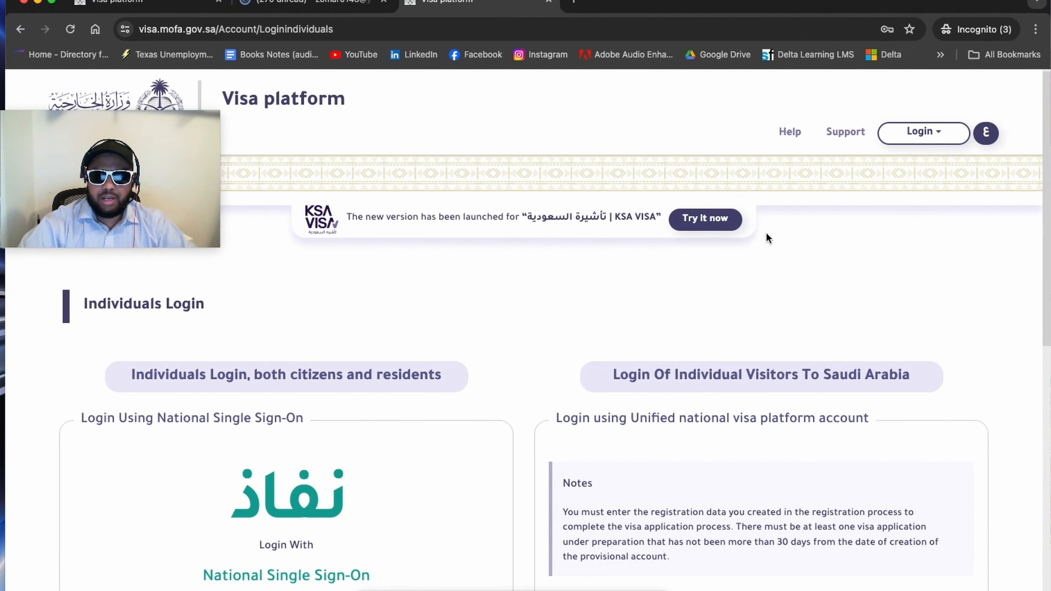
pyautogui.scroll(-5, 767, 237)
pyautogui.scroll(-1, 747, 426)
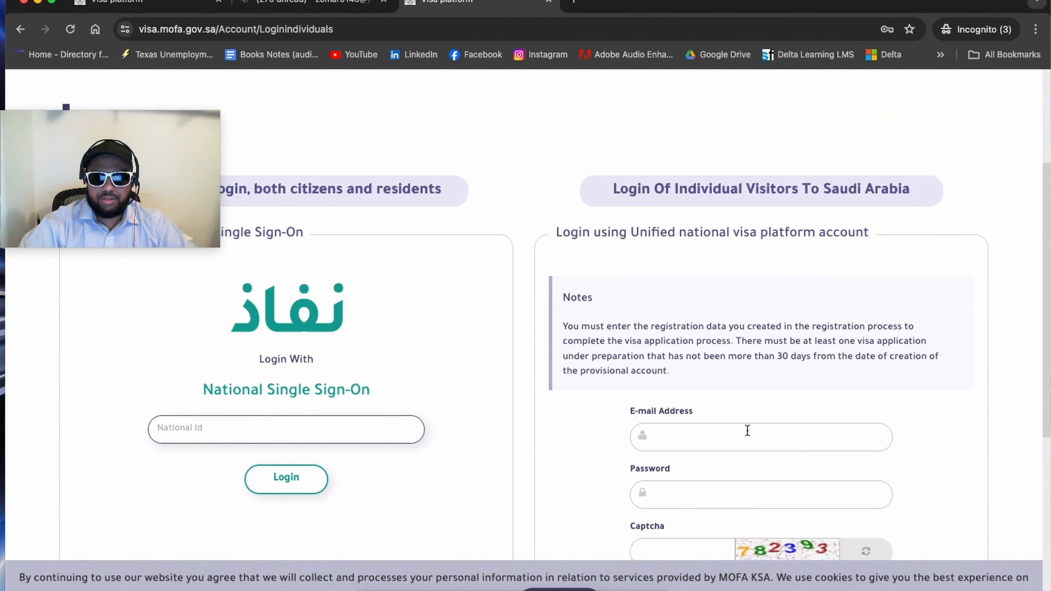
pyautogui.click(746, 423)
pyautogui.scroll(-6, 746, 423)
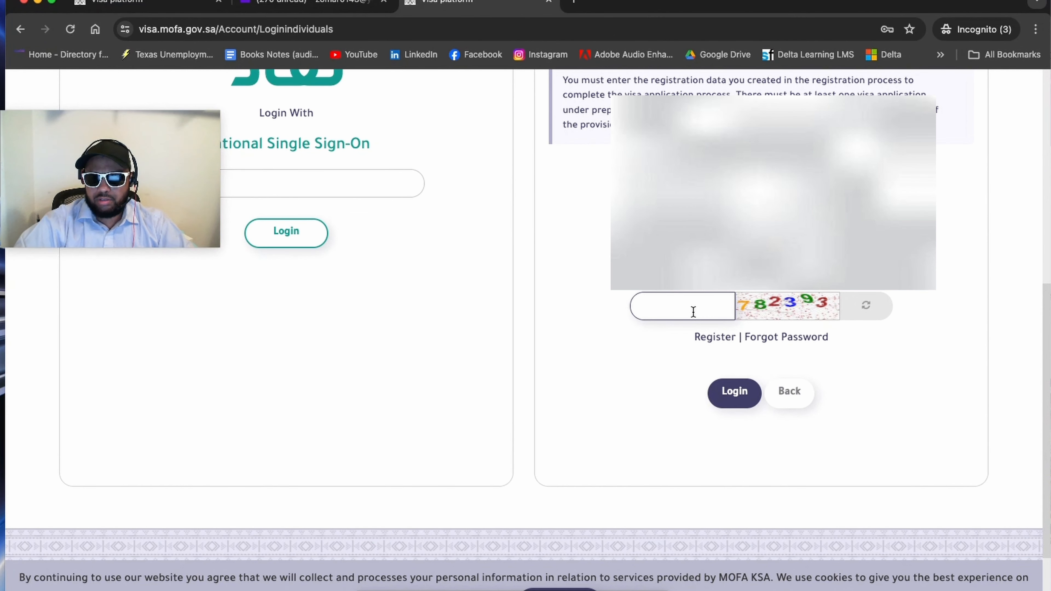
pyautogui.write('782393')
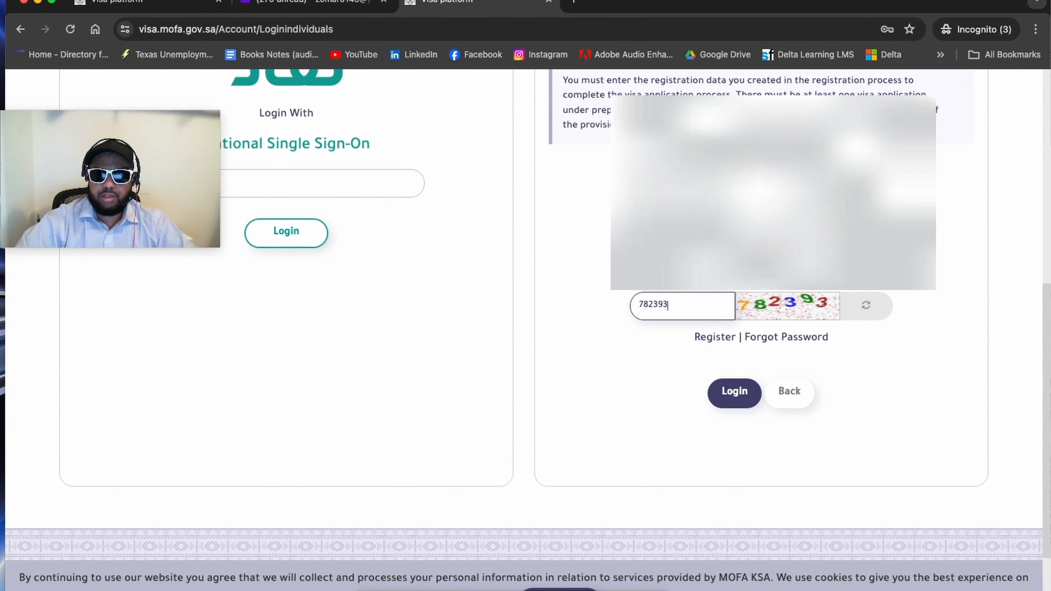
pyautogui.click(739, 391)
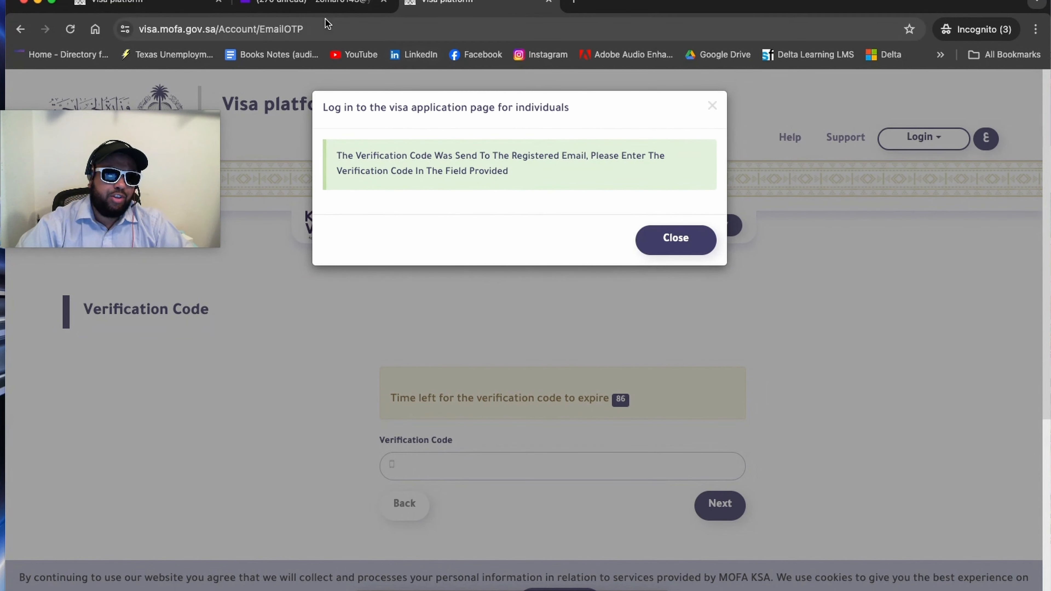
# Step: Switch to Yahoo Mail, open the newest "Unified national visa platform" message and copy its login verification code
pyautogui.click(294, 2)
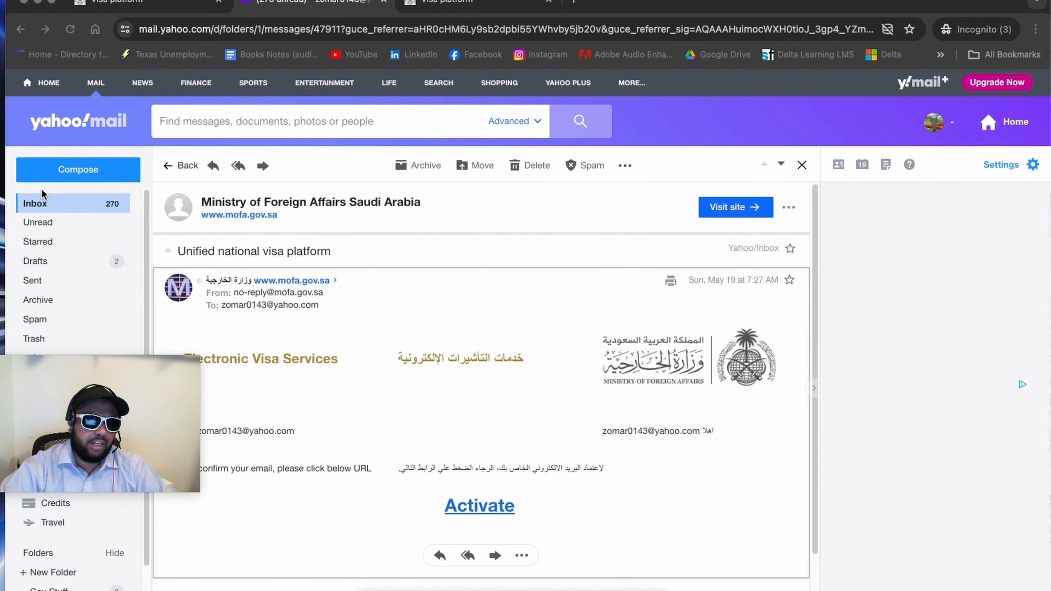
pyautogui.click(48, 207)
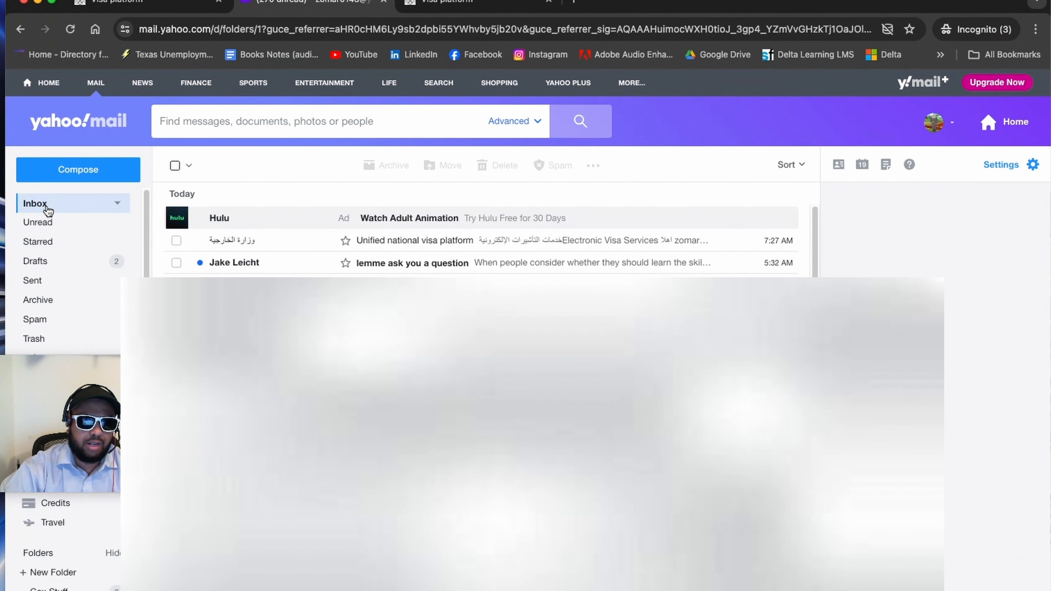
pyautogui.click(473, 5)
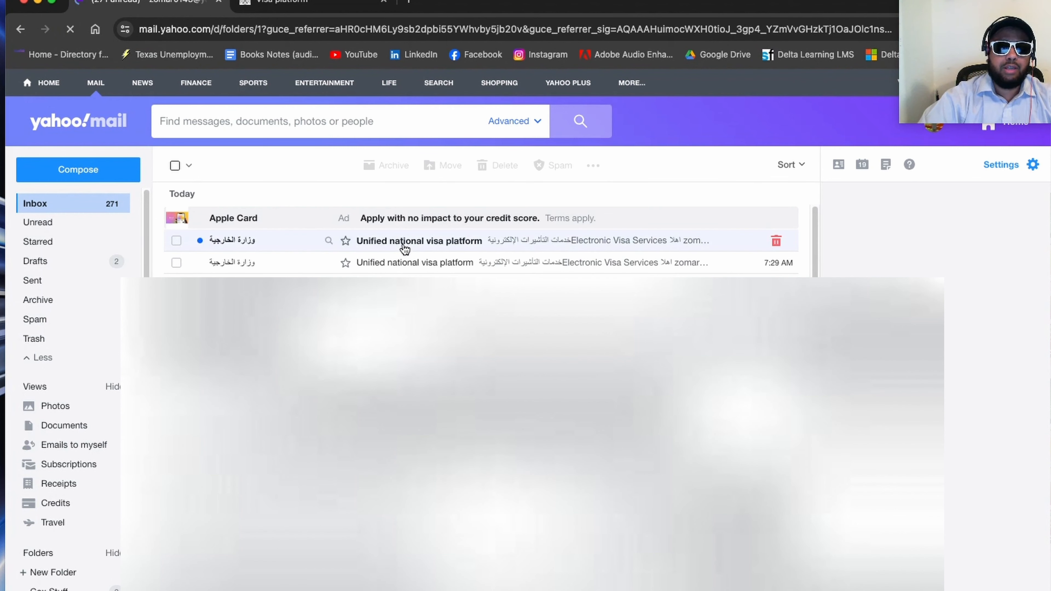
pyautogui.click(404, 248)
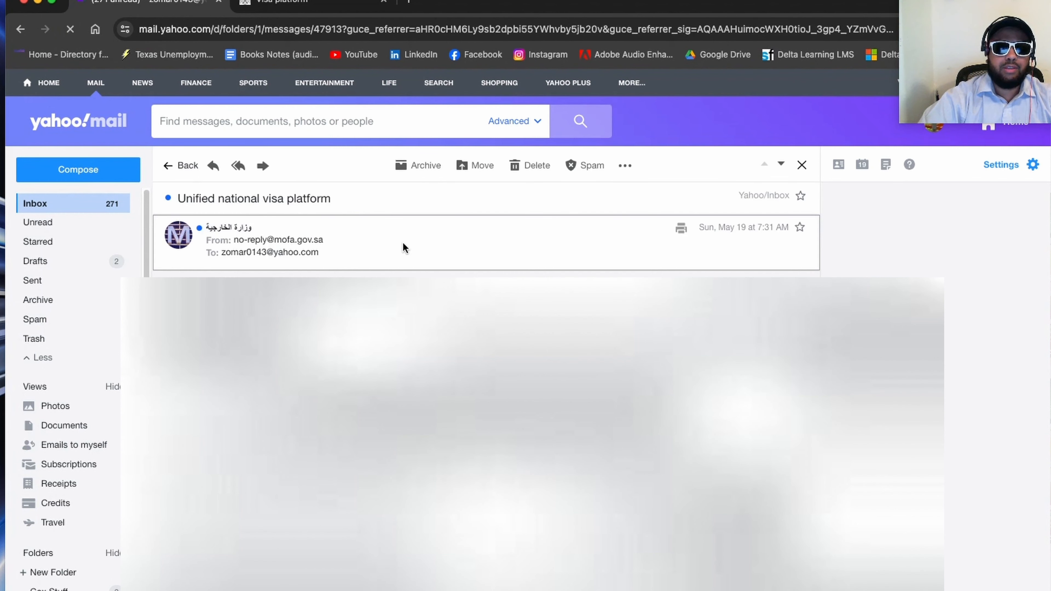
pyautogui.doubleClick(485, 525)
pyautogui.press('super+c')
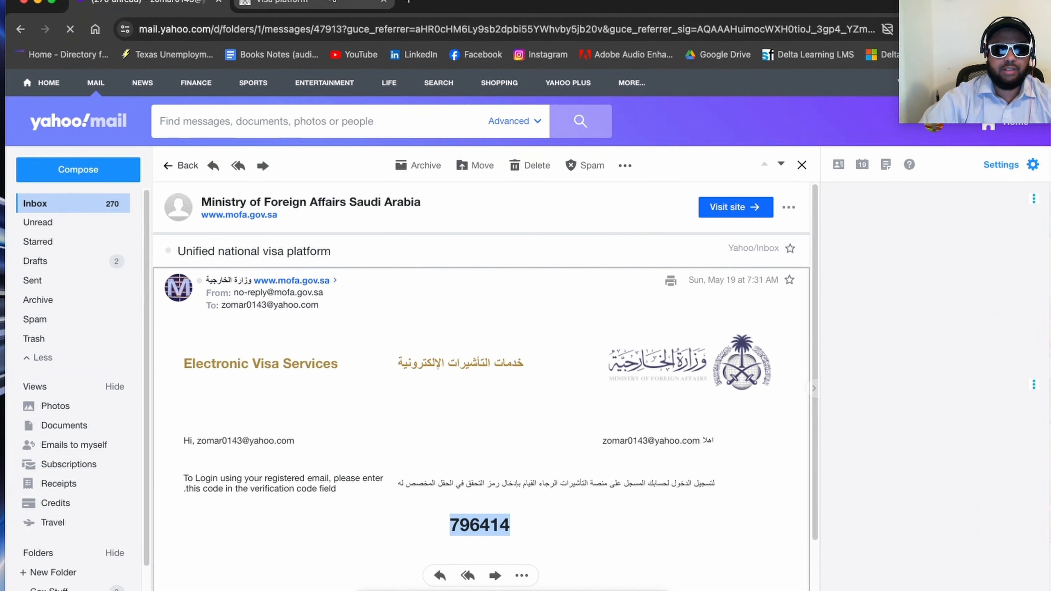
# Step: Back on the visa platform, dismiss the notice, enter the e-mailed code in the Verification Code field and submit it
pyautogui.click(290, 3)
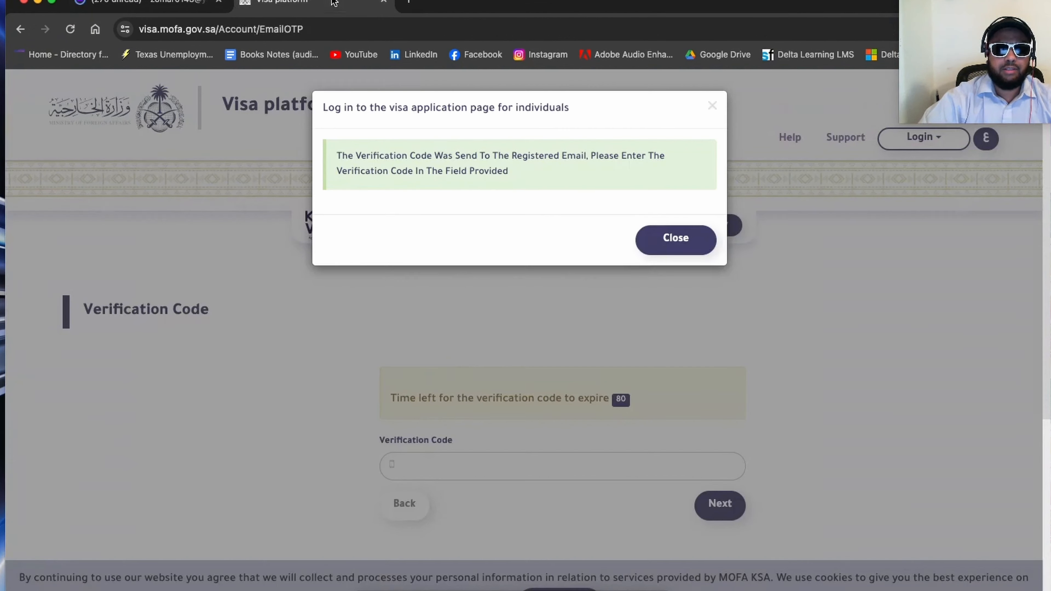
pyautogui.click(657, 238)
pyautogui.click(468, 466)
pyautogui.press('super+v')
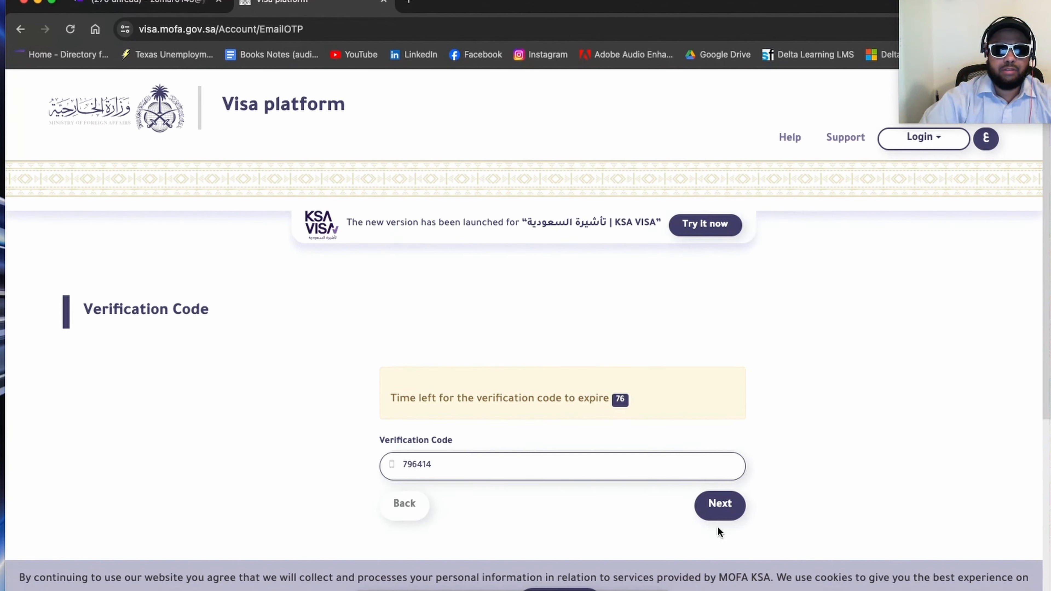
pyautogui.click(727, 515)
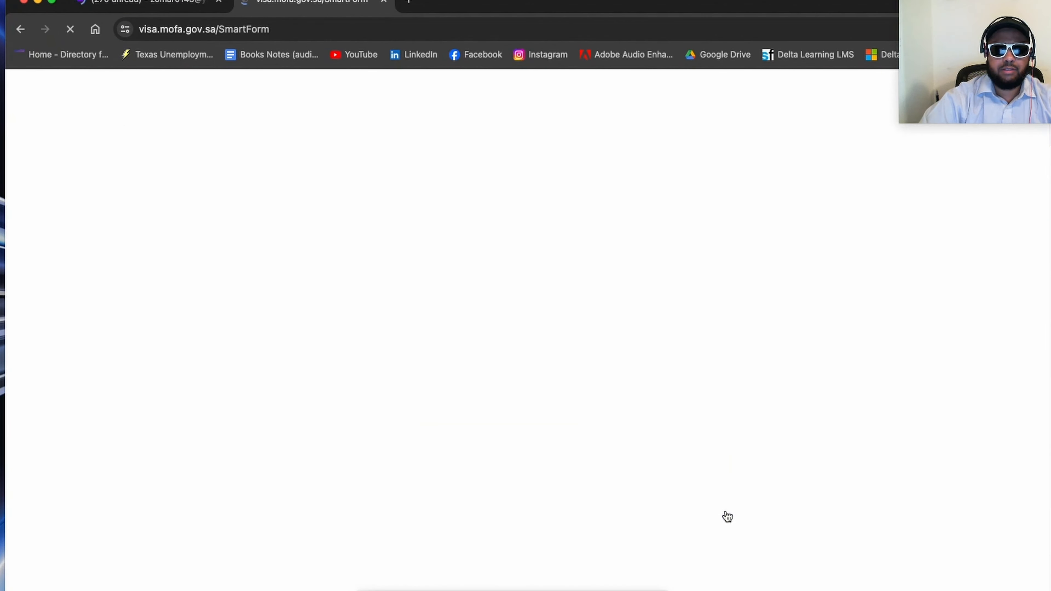
# Step: Add a new application from the list of visa applications
pyautogui.scroll(-1, 933, 314)
pyautogui.scroll(-1, 890, 309)
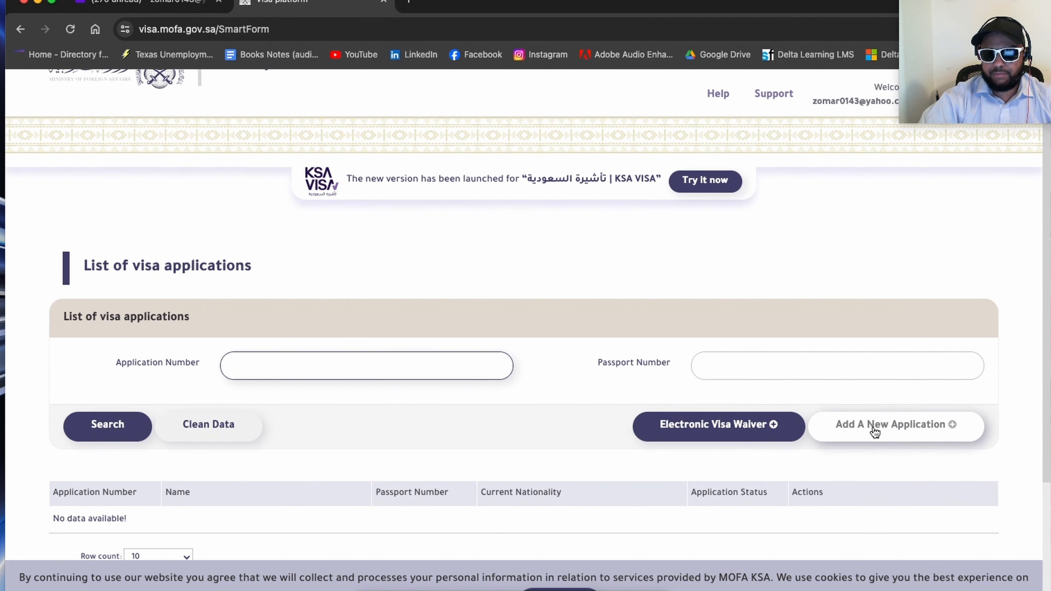
pyautogui.click(875, 431)
# Step: Accept the VISA Portal Services Agreement and the following fingerprint and iris biometrics agreement
pyautogui.scroll(-6, 687, 375)
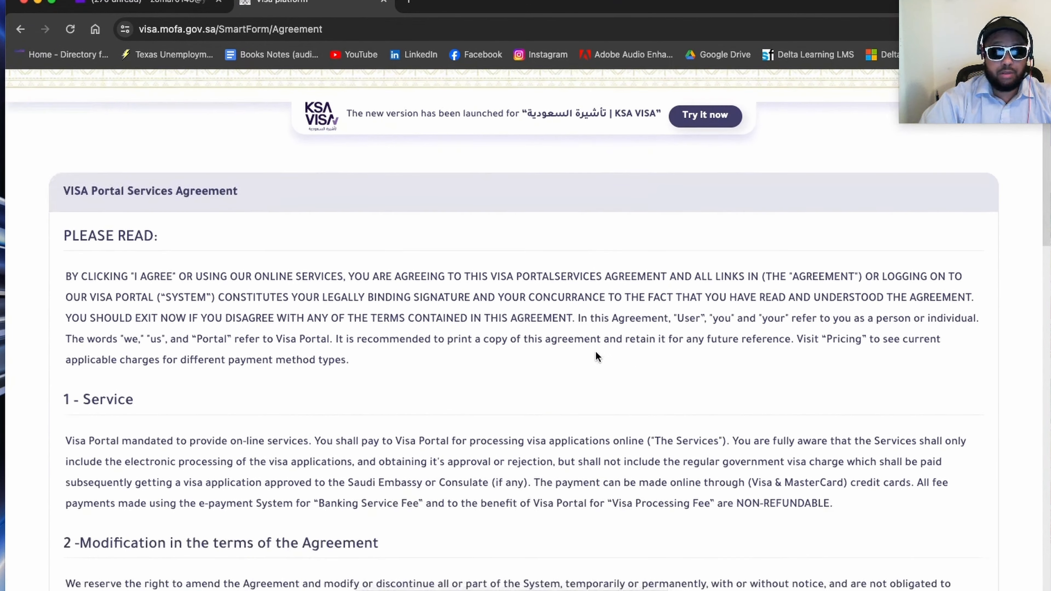
pyautogui.scroll(-3, 600, 342)
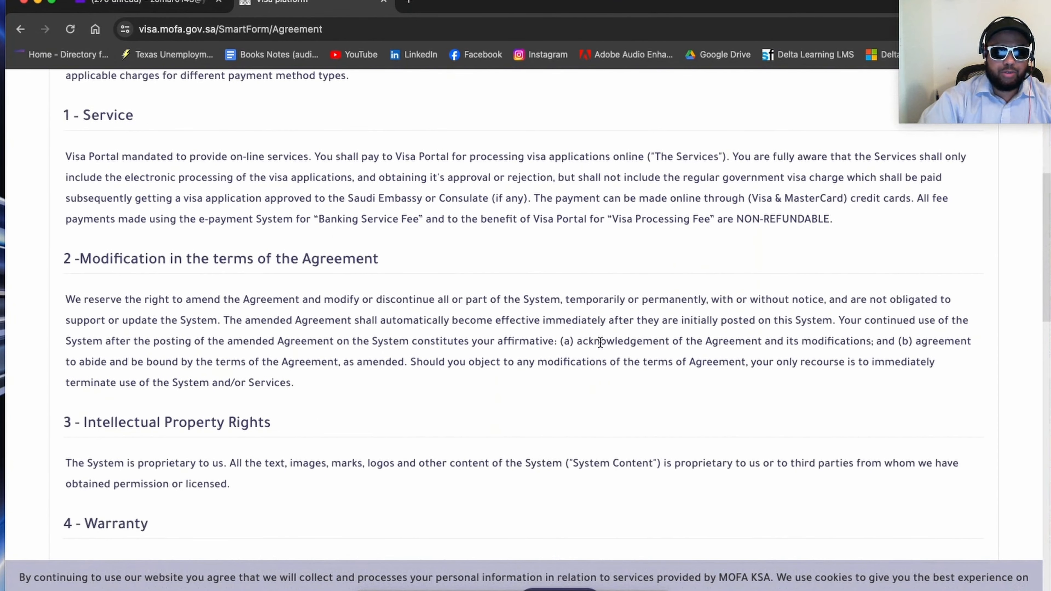
pyautogui.scroll(-15, 139, 202)
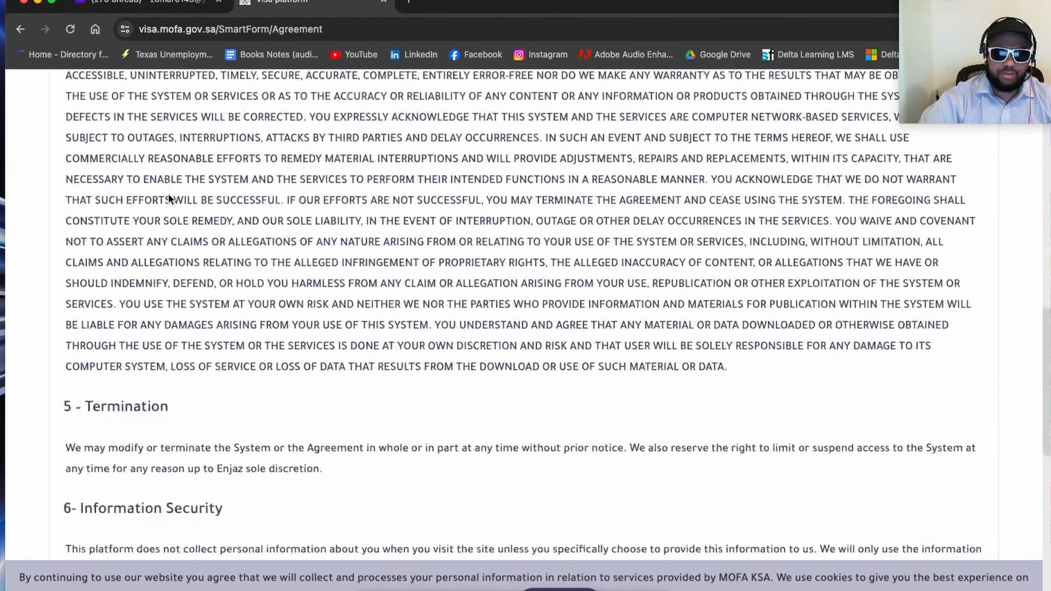
pyautogui.scroll(-6, 180, 199)
pyautogui.scroll(-3, 253, 209)
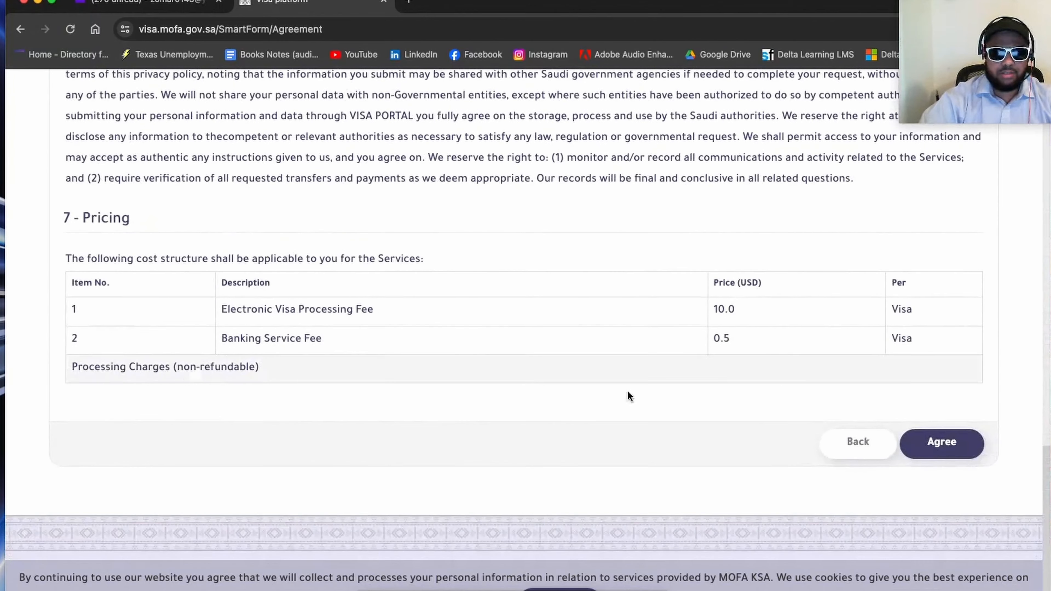
pyautogui.click(944, 444)
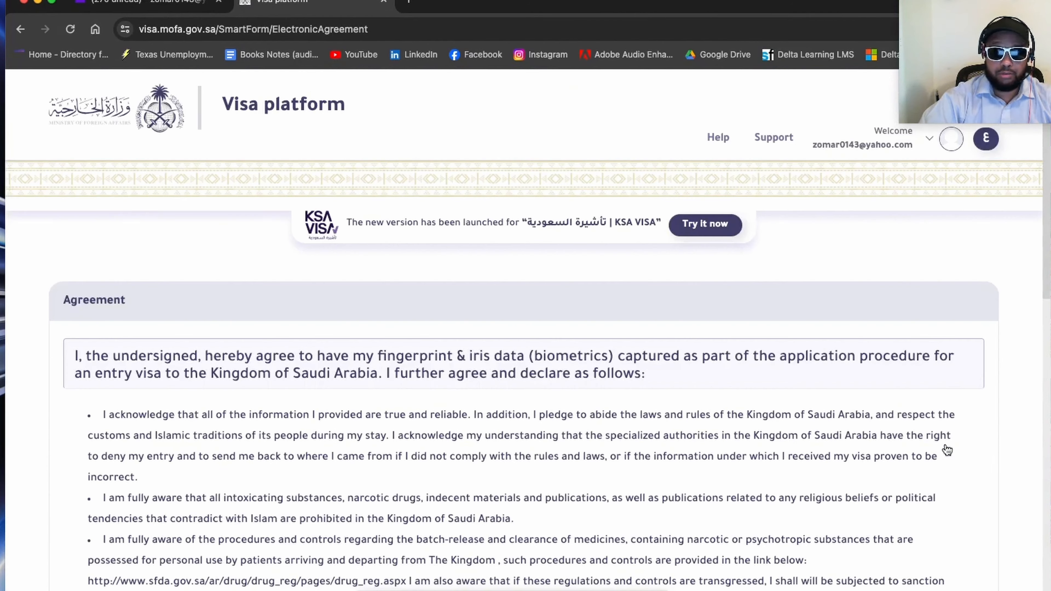
pyautogui.scroll(-15, 585, 345)
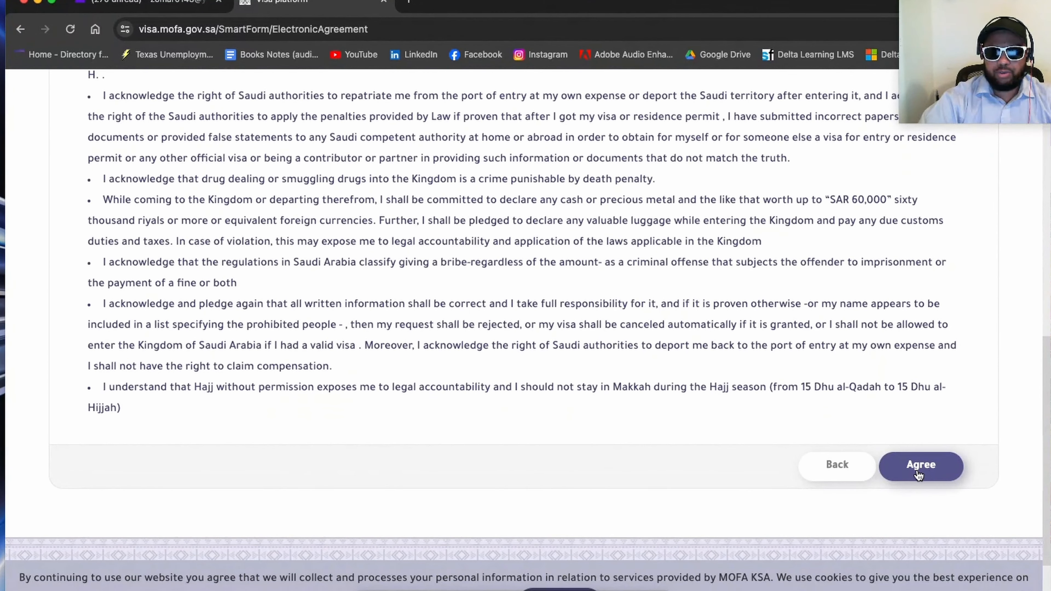
pyautogui.click(918, 475)
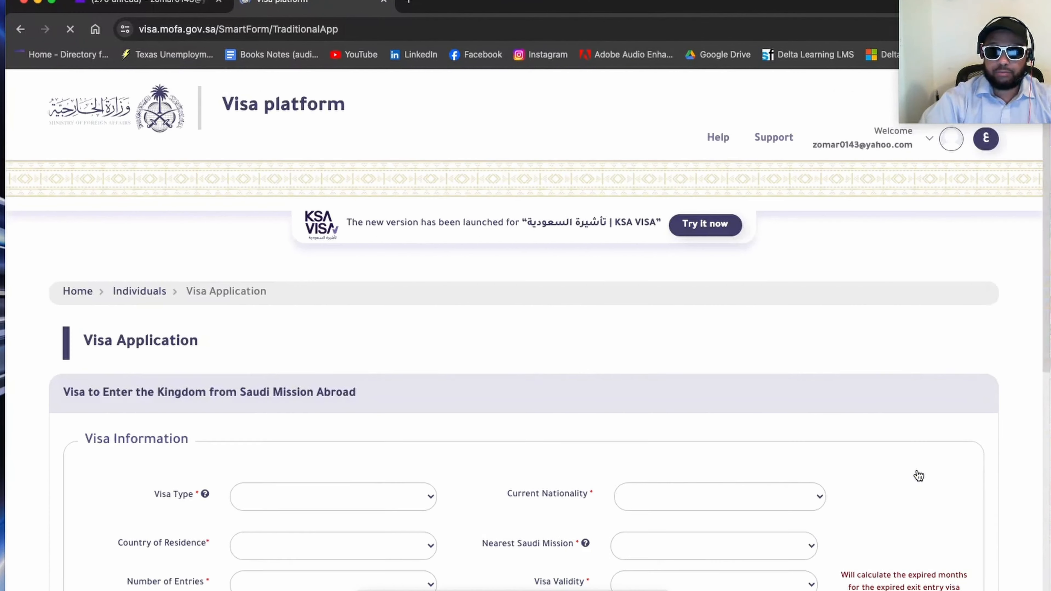
# Step: Set the visa type to Business Visit in the application's Visa Information section
pyautogui.scroll(-10, 603, 369)
pyautogui.scroll(1, 606, 362)
pyautogui.scroll(5, 604, 360)
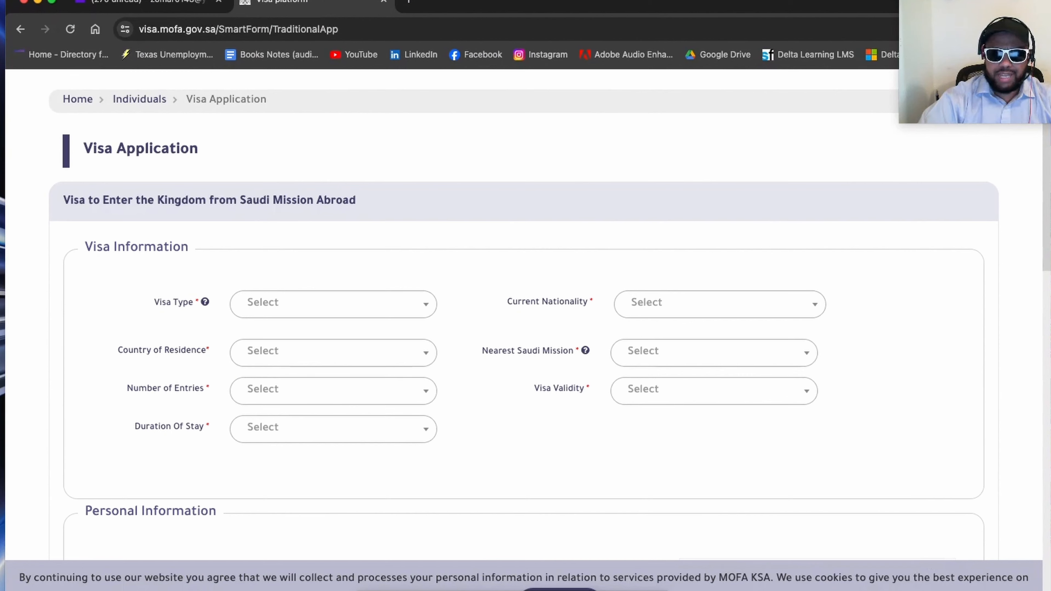
pyautogui.scroll(-1, 358, 367)
pyautogui.scroll(-2, 359, 306)
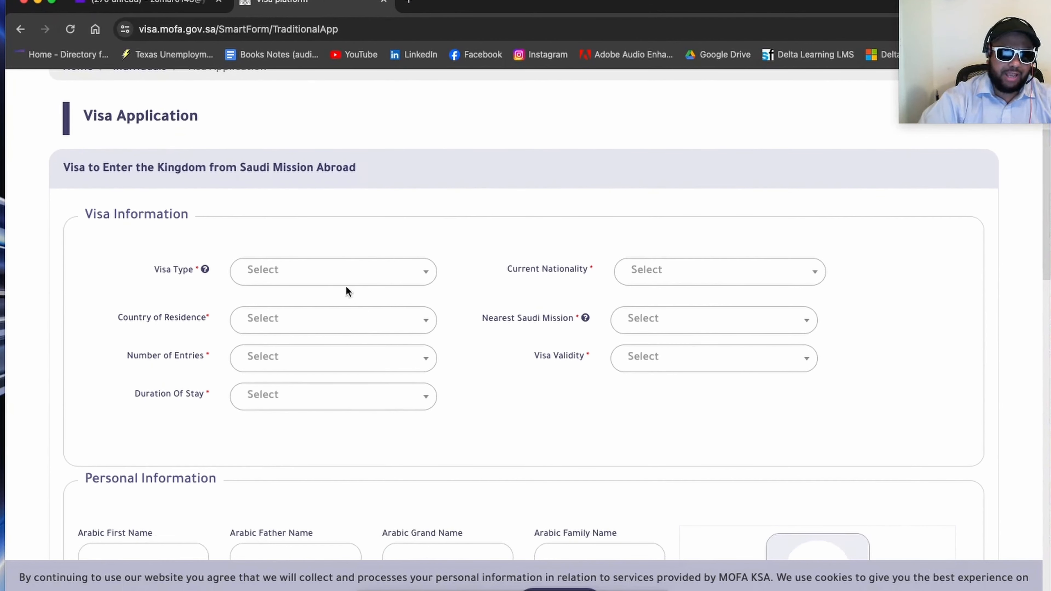
pyautogui.scroll(-1, 336, 276)
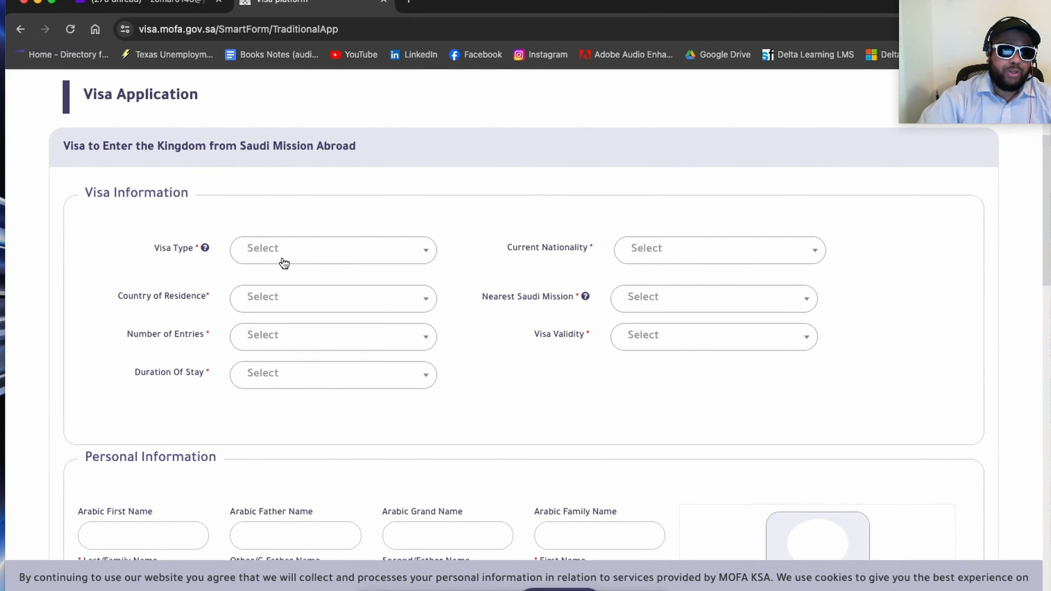
pyautogui.click(283, 257)
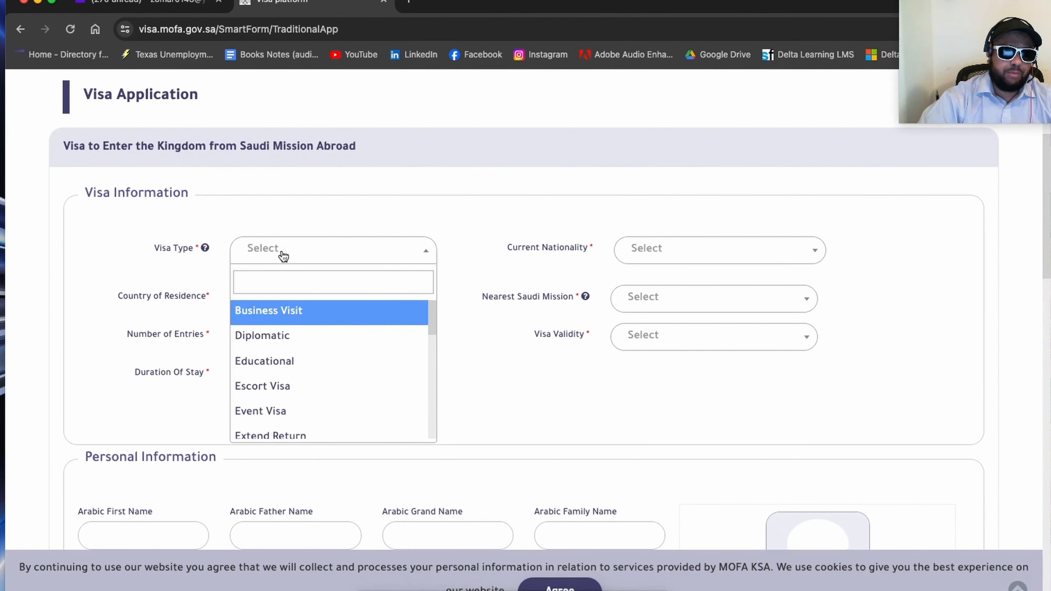
pyautogui.write('bu')
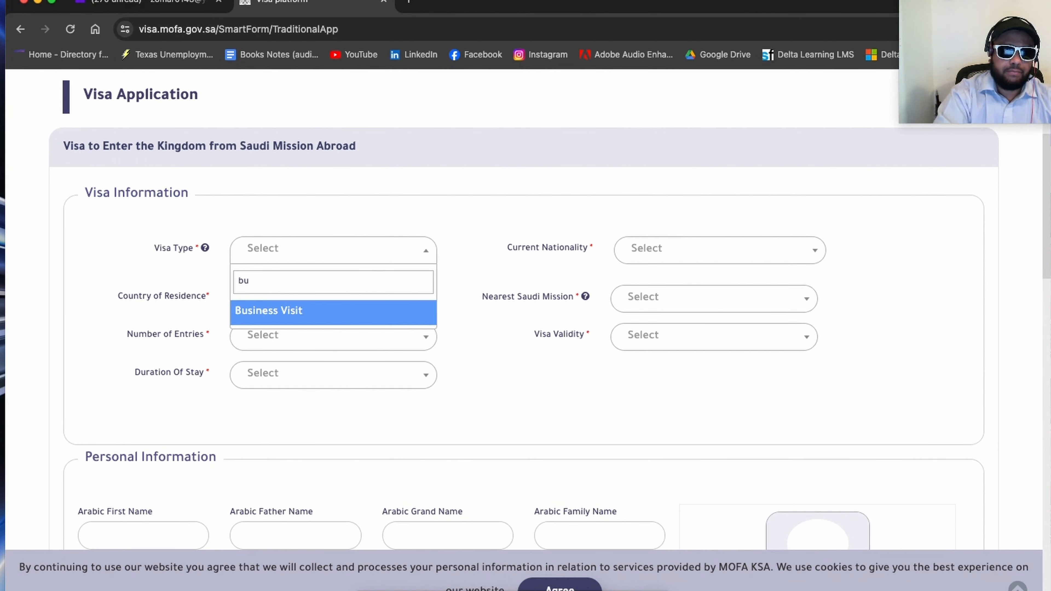
pyautogui.click(306, 315)
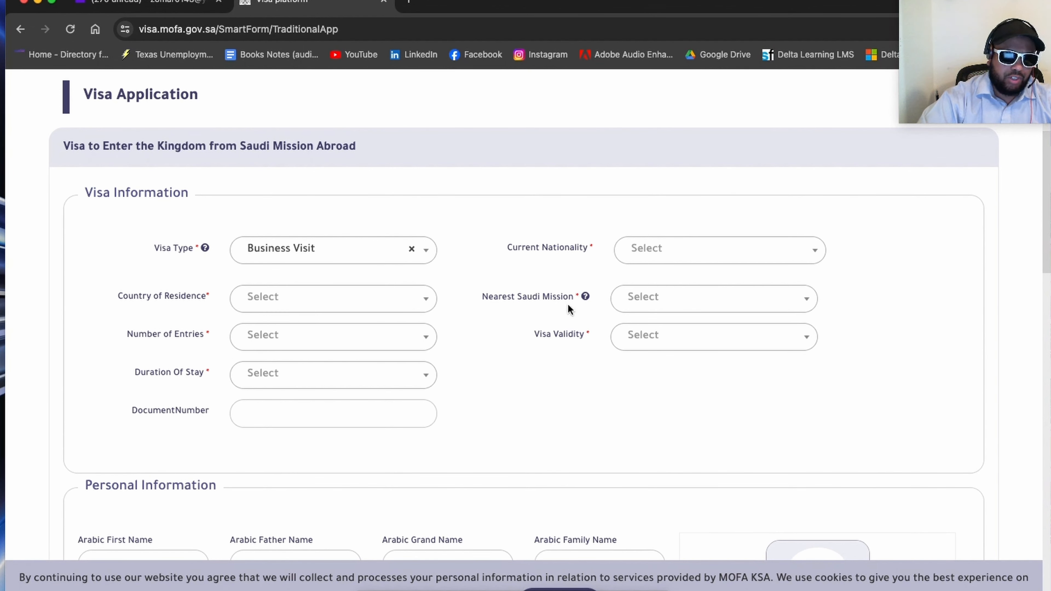
# Step: Set the applicant's current nationality to United States
pyautogui.click(675, 257)
pyautogui.write('u')
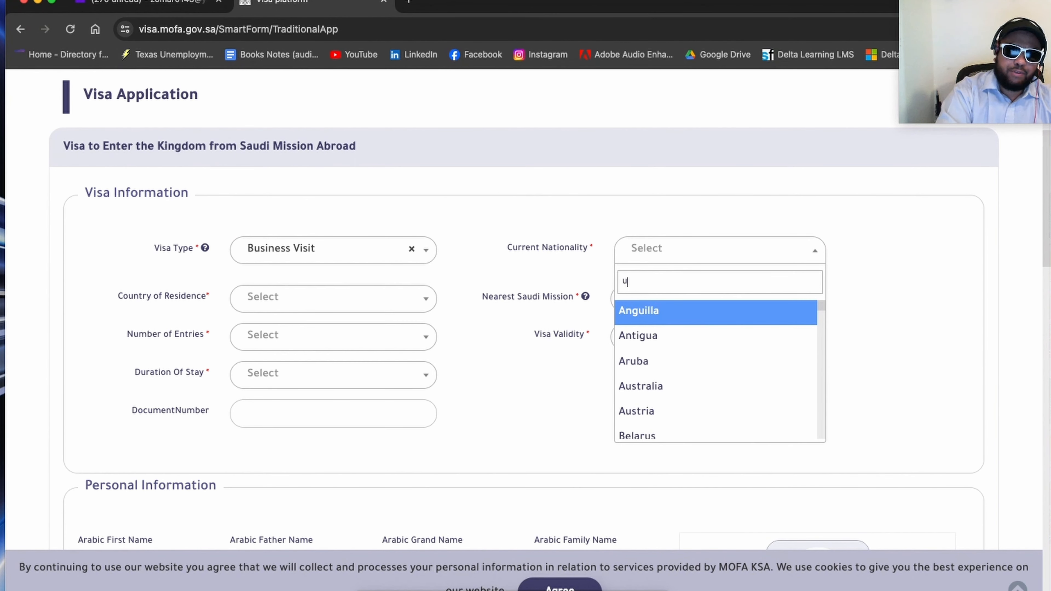
pyautogui.write('nites')
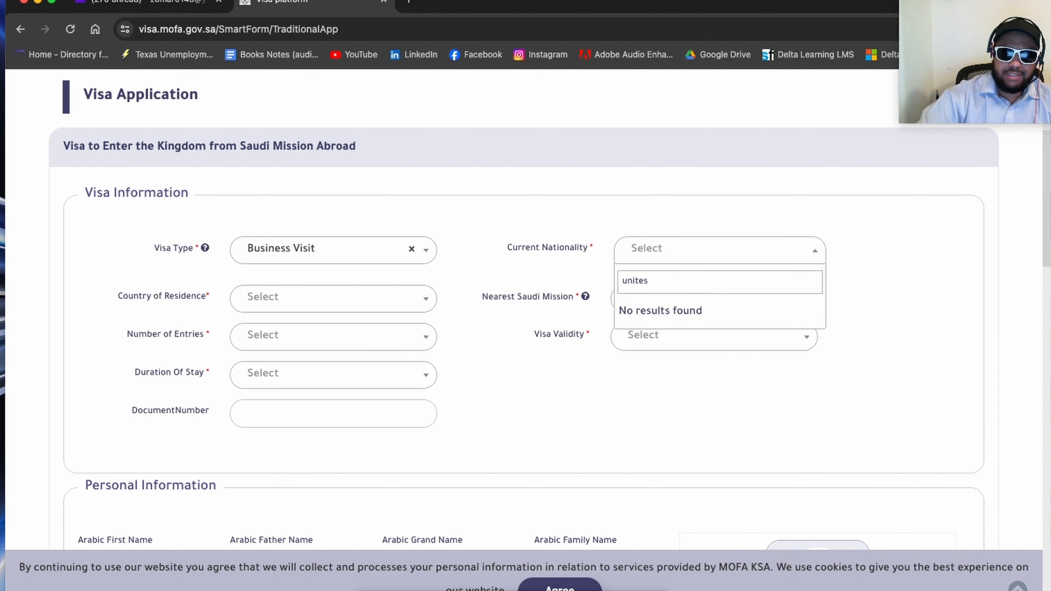
pyautogui.press('BackSpace')
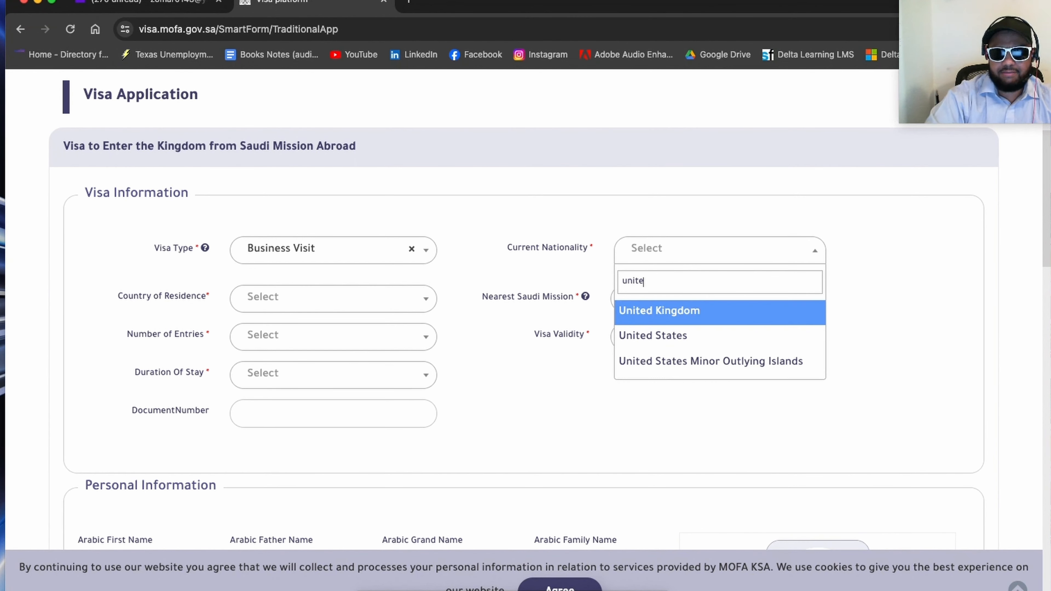
pyautogui.click(684, 338)
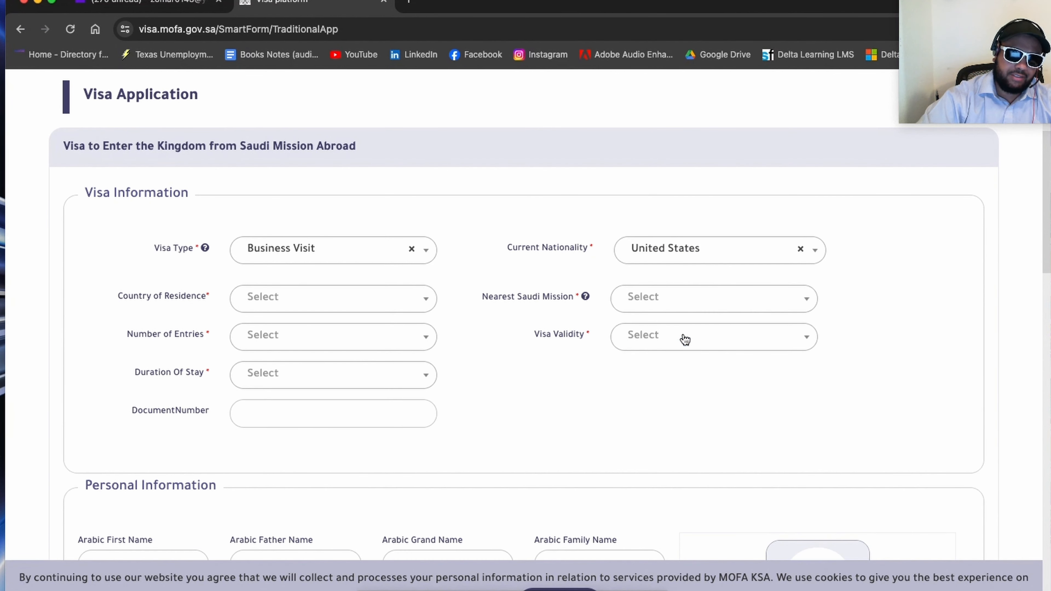
# Step: Set the purpose of the business visit to View investment opportunities
pyautogui.click(279, 305)
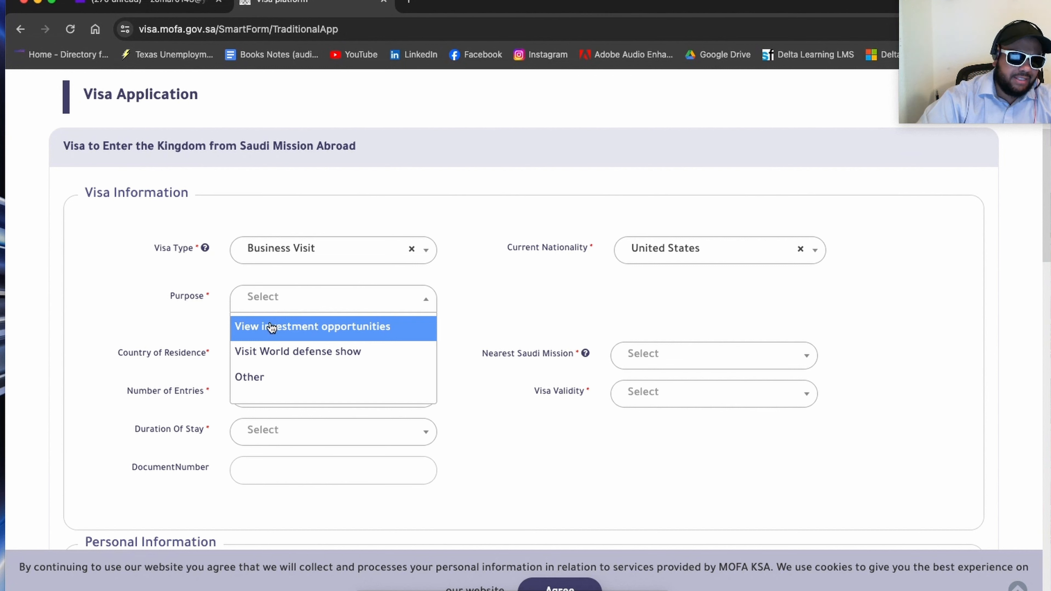
pyautogui.click(299, 330)
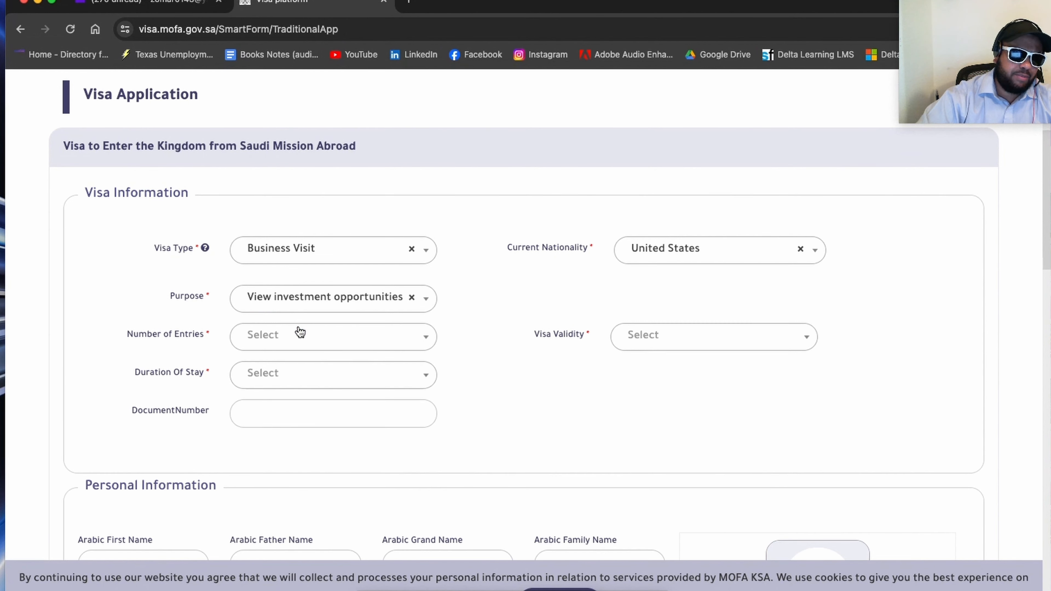
pyautogui.click(304, 304)
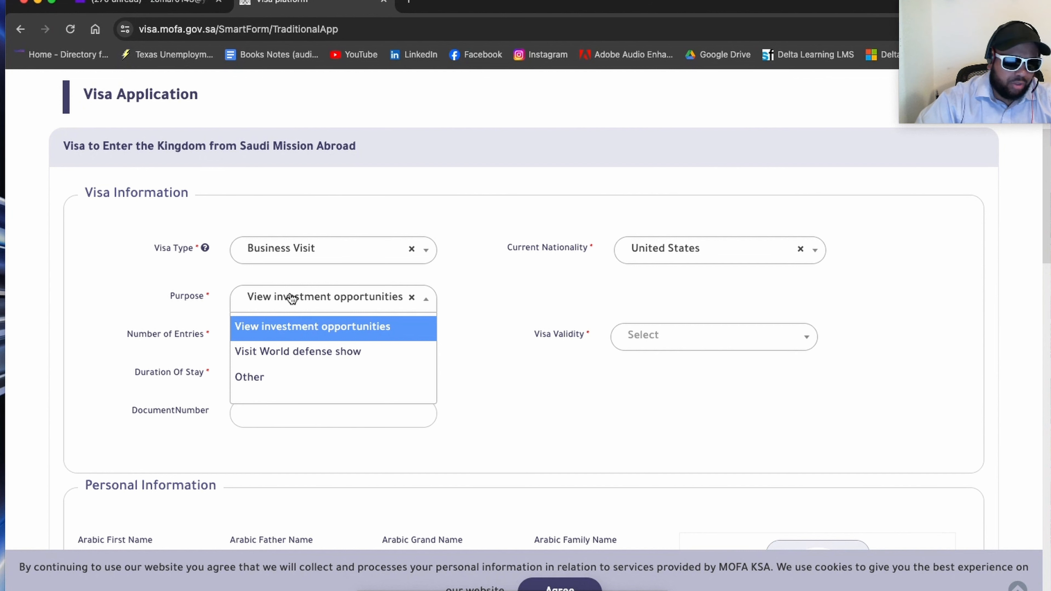
pyautogui.click(510, 299)
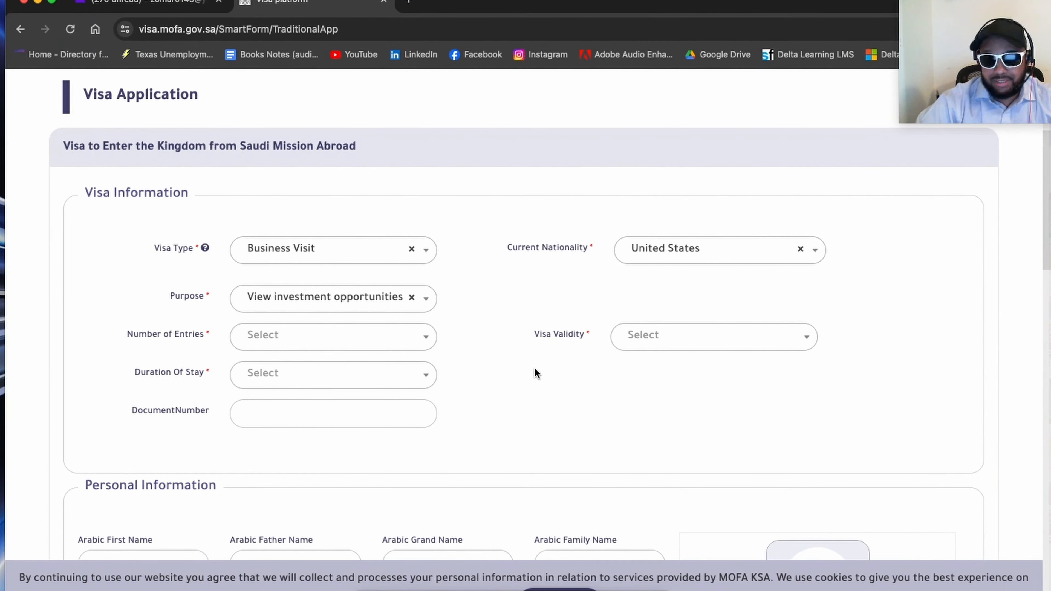
# Step: Set the number of entries to Multiple and check the Duration Of Stay choices without selecting one
pyautogui.click(263, 345)
pyautogui.click(264, 390)
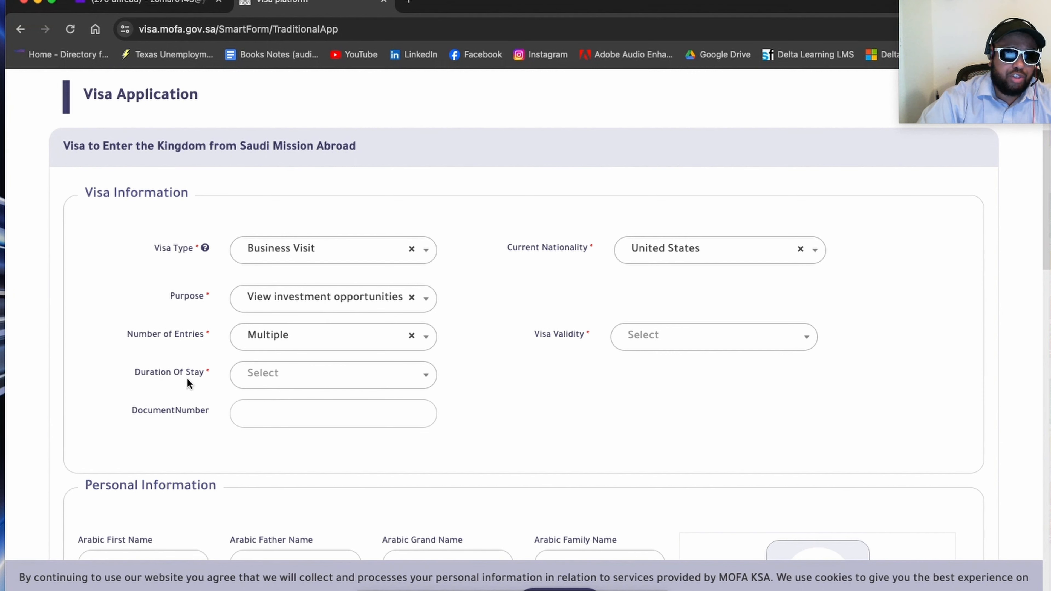
pyautogui.click(269, 379)
pyautogui.click(572, 397)
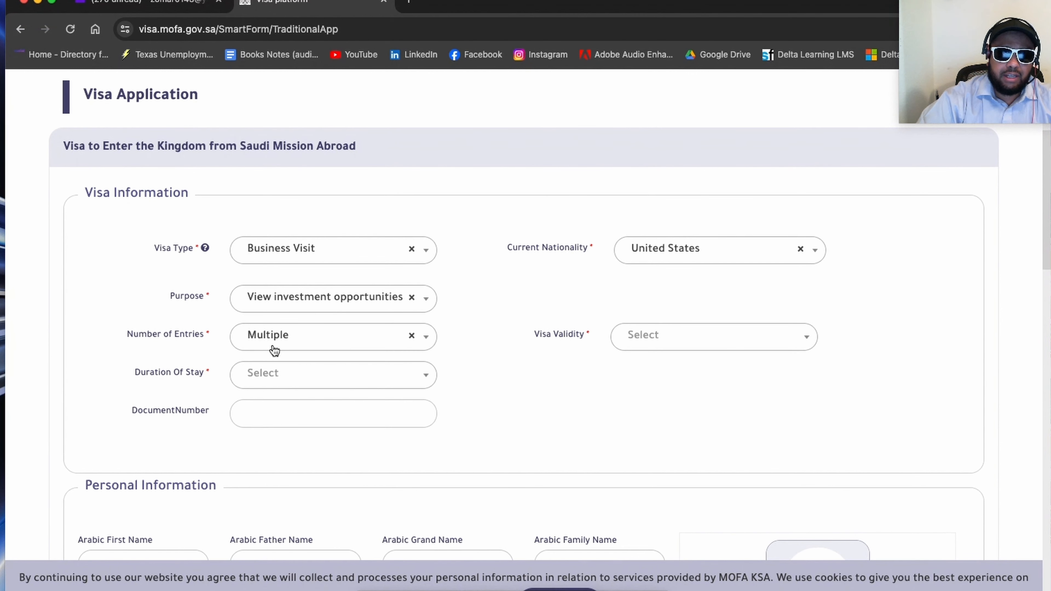
# Step: Set the visa validity to 3650 Days and the duration of stay to 180
pyautogui.click(664, 346)
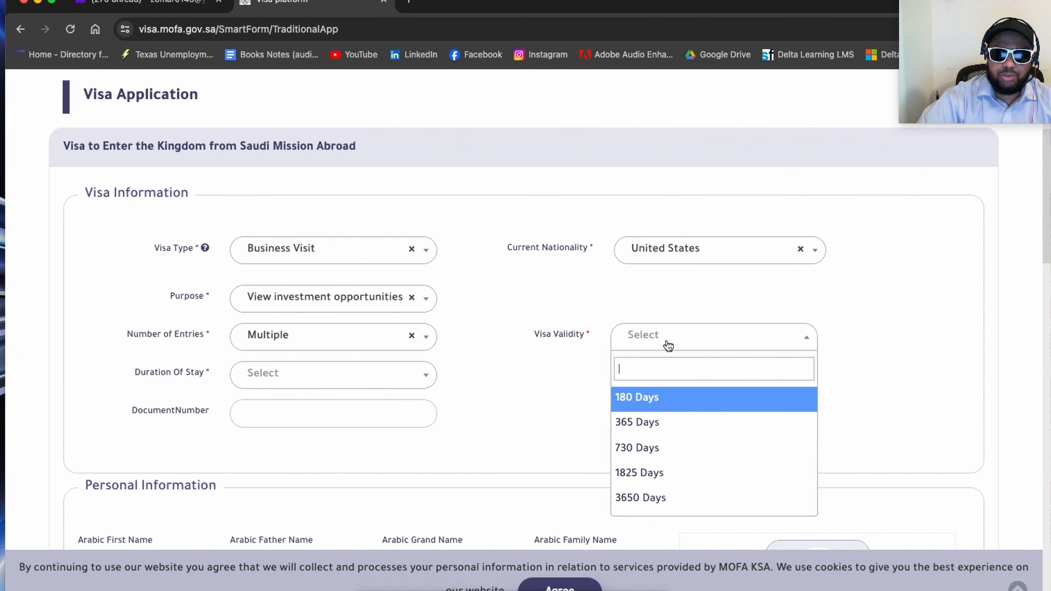
pyautogui.click(657, 501)
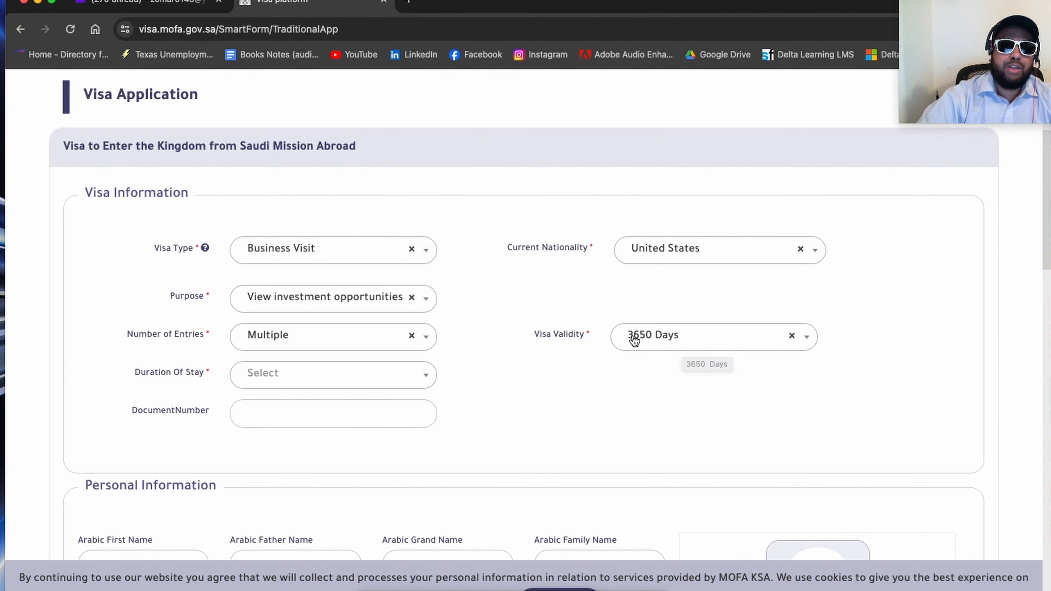
pyautogui.click(688, 336)
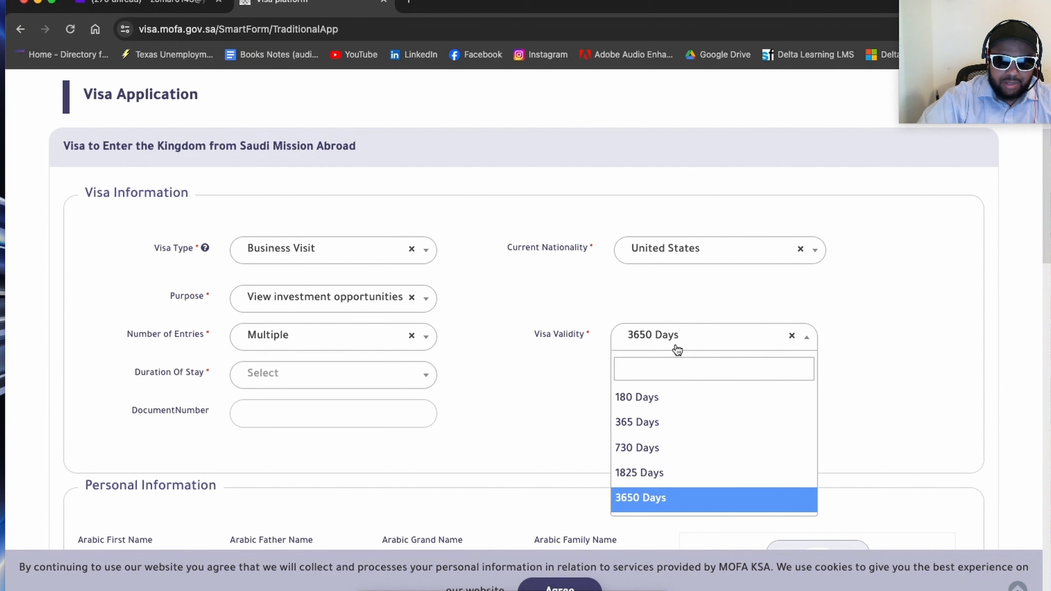
pyautogui.click(564, 428)
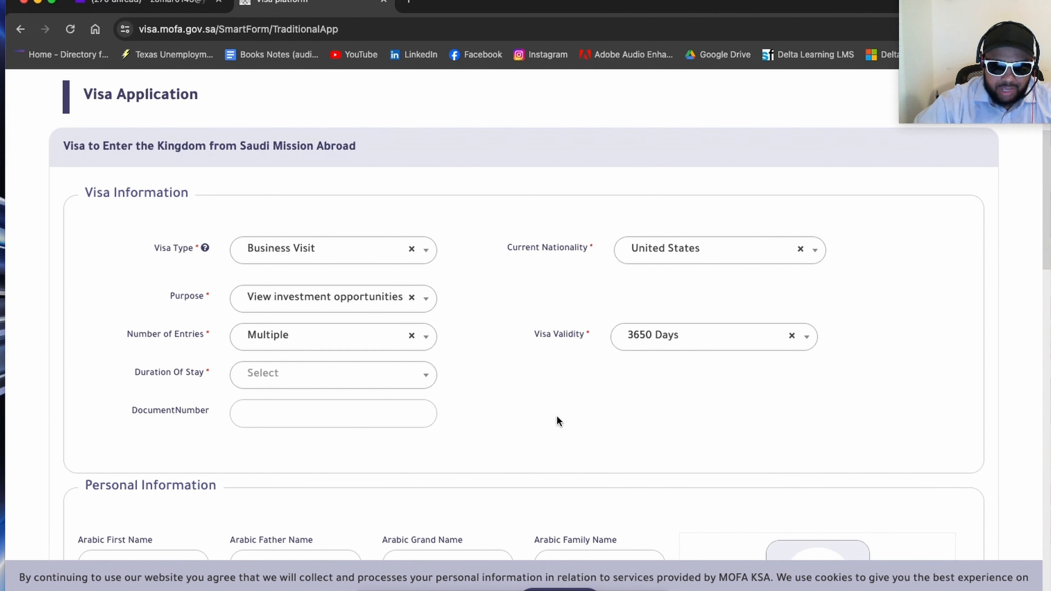
pyautogui.click(285, 381)
pyautogui.click(262, 408)
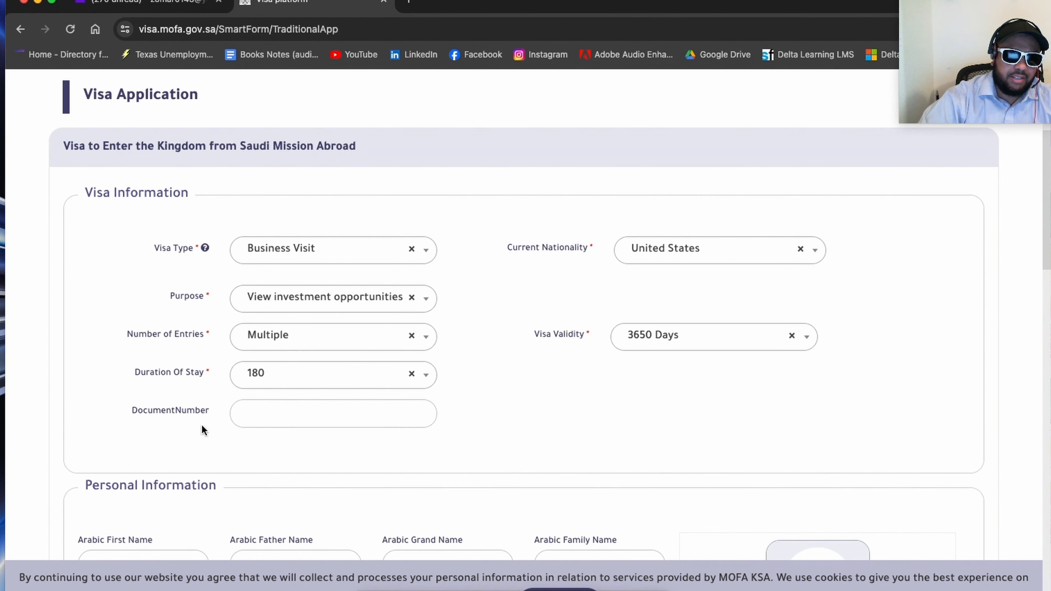
# Step: Enter the applicant's first name, last/family name and second/father name in the English name fields of Personal Information
pyautogui.scroll(3, 113, 391)
pyautogui.scroll(-6, 118, 391)
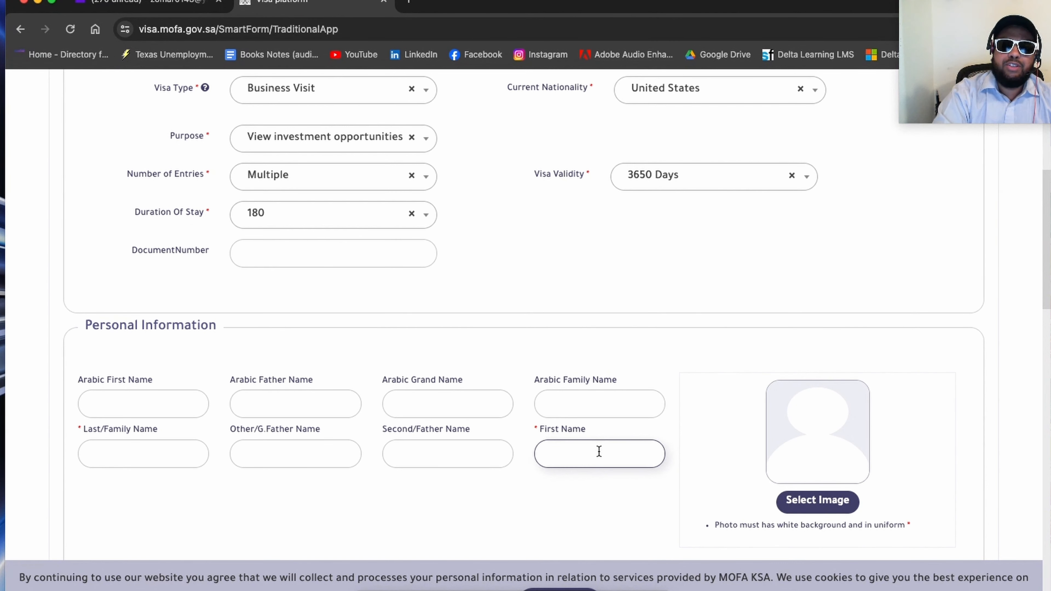
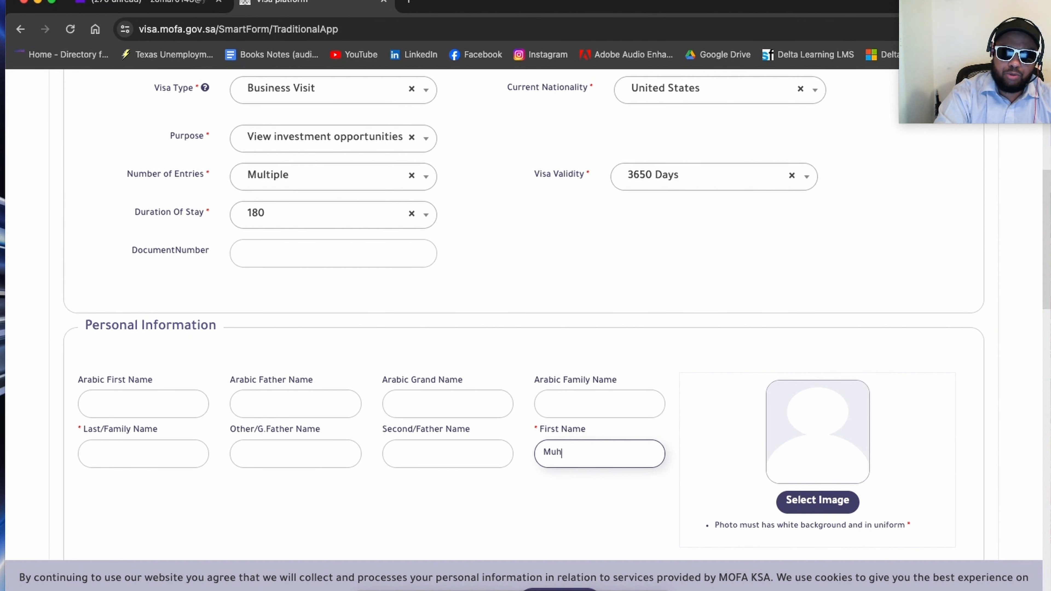
pyautogui.click(106, 453)
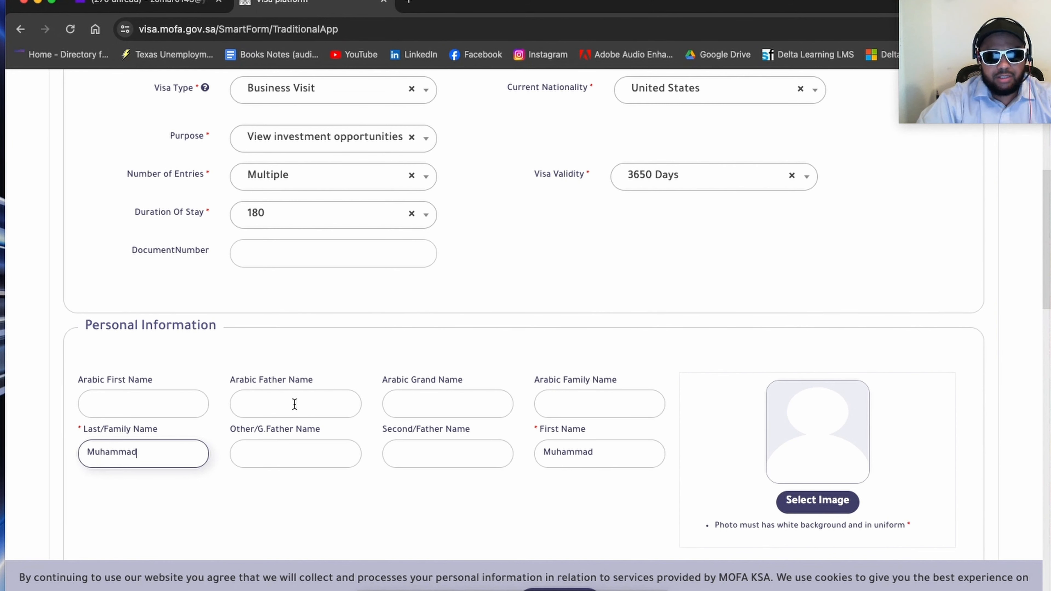
pyautogui.click(397, 450)
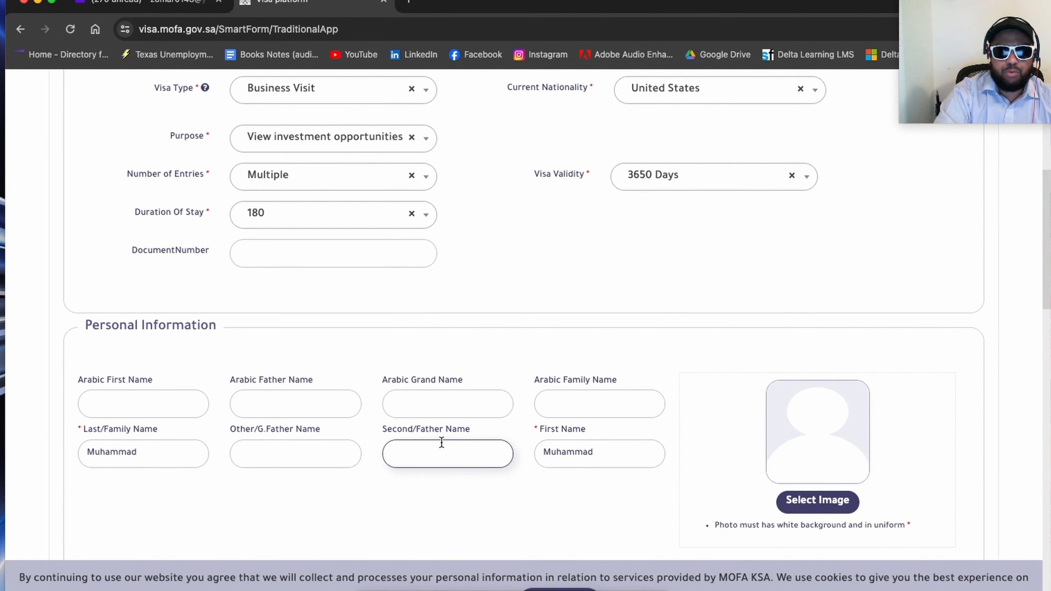
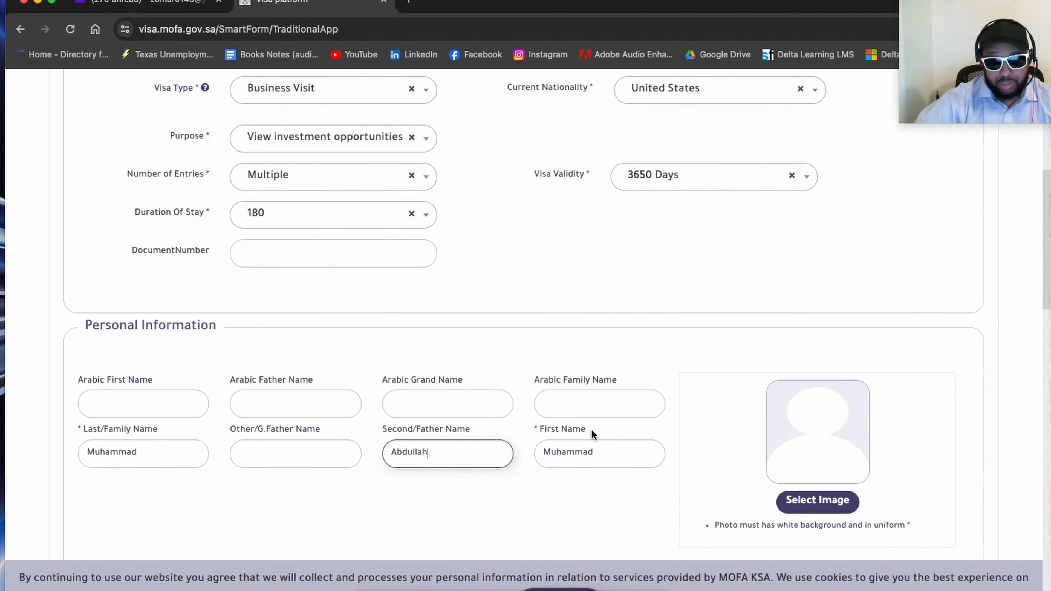
pyautogui.click(586, 285)
# Step: Answer No to the question about having a previous nationality
pyautogui.scroll(-1, 724, 265)
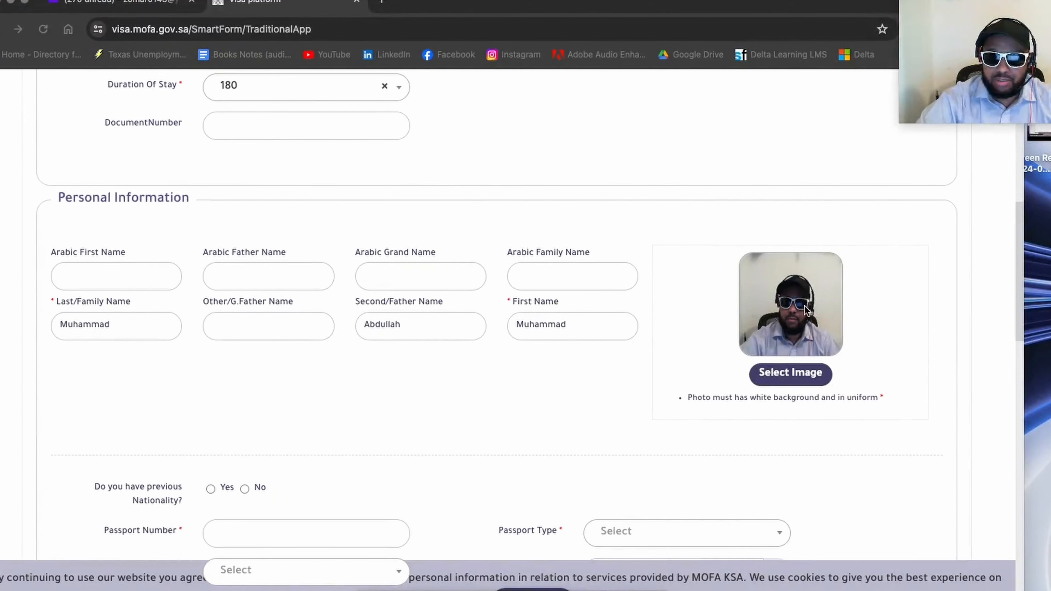
pyautogui.scroll(-5, 809, 307)
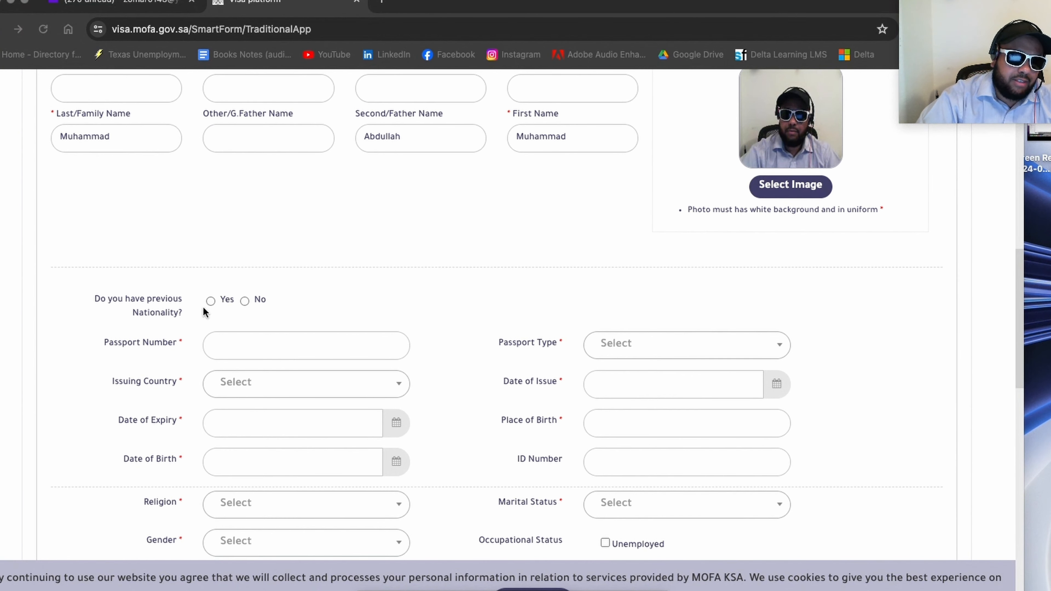
pyautogui.click(245, 301)
# Step: Enter the applicant's passport number and set the passport type to Normal
pyautogui.scroll(-2, 250, 300)
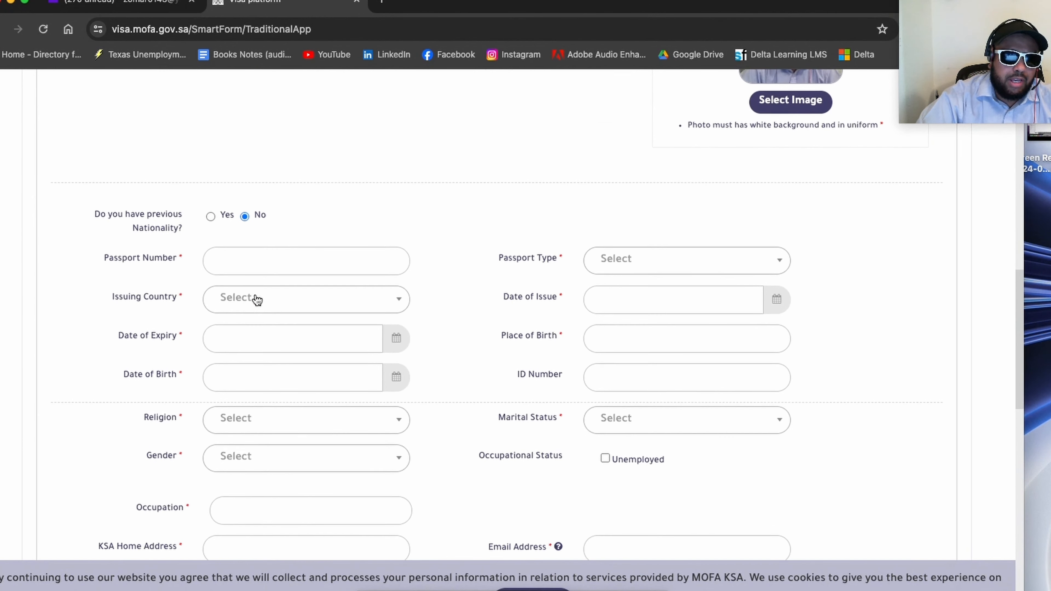
pyautogui.click(254, 259)
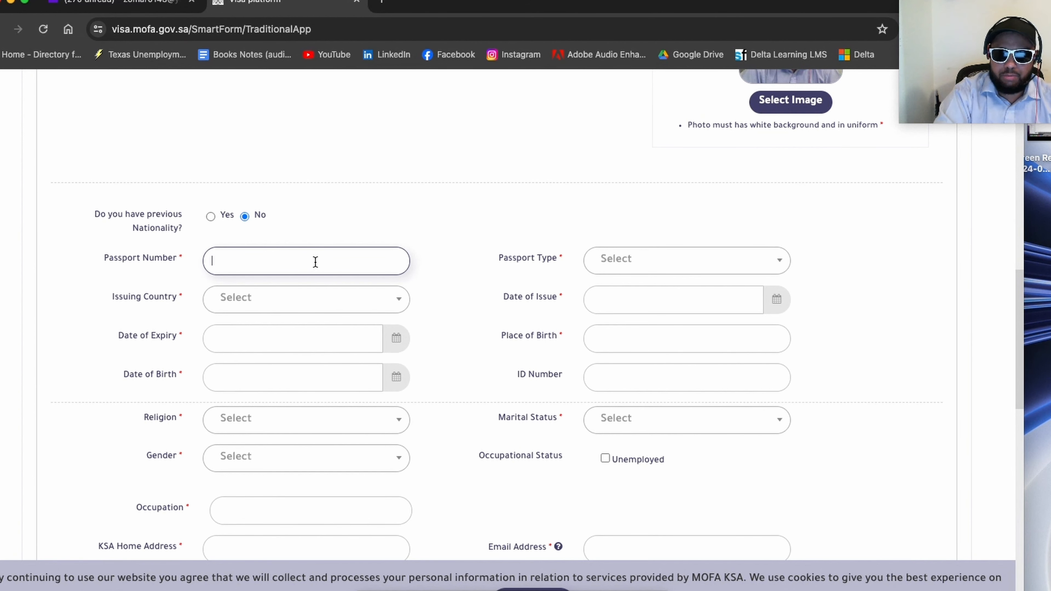
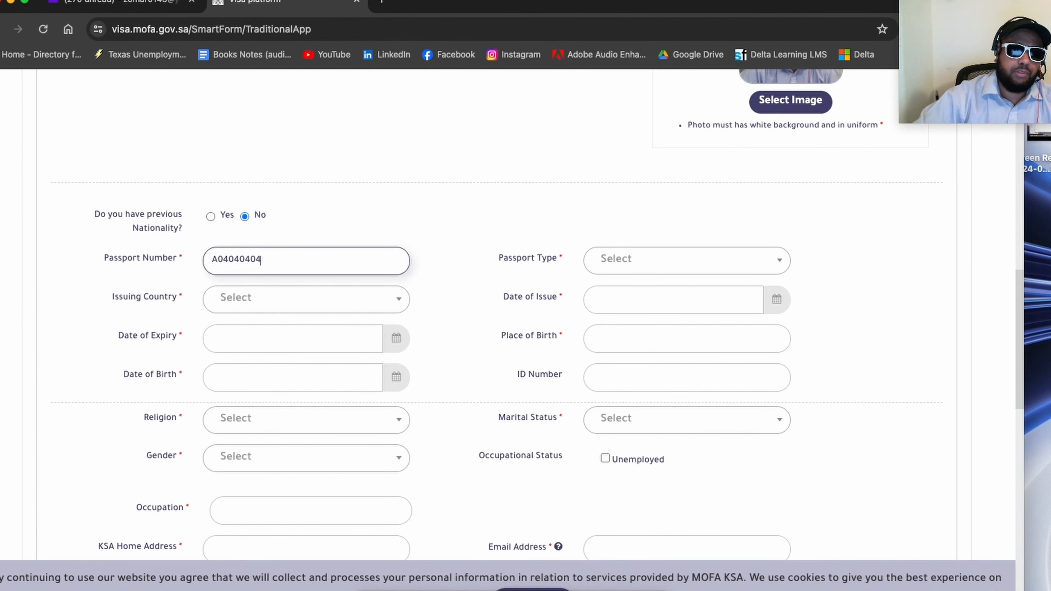
pyautogui.click(634, 264)
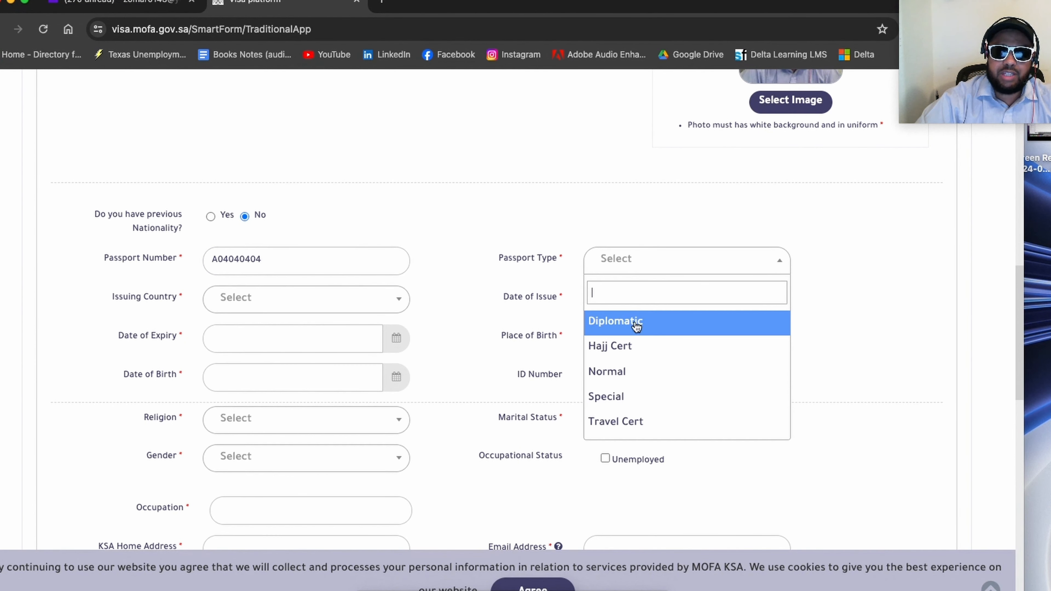
pyautogui.click(628, 369)
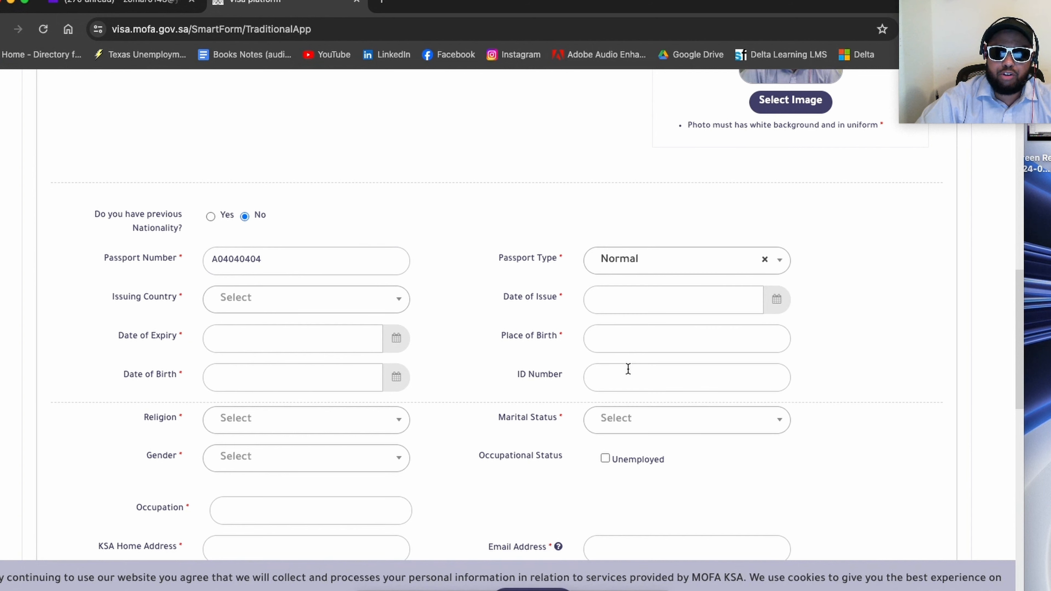
# Step: Set the passport's issuing country to United States and its date of issue to 2024/05/19
pyautogui.click(254, 308)
pyautogui.write('unite')
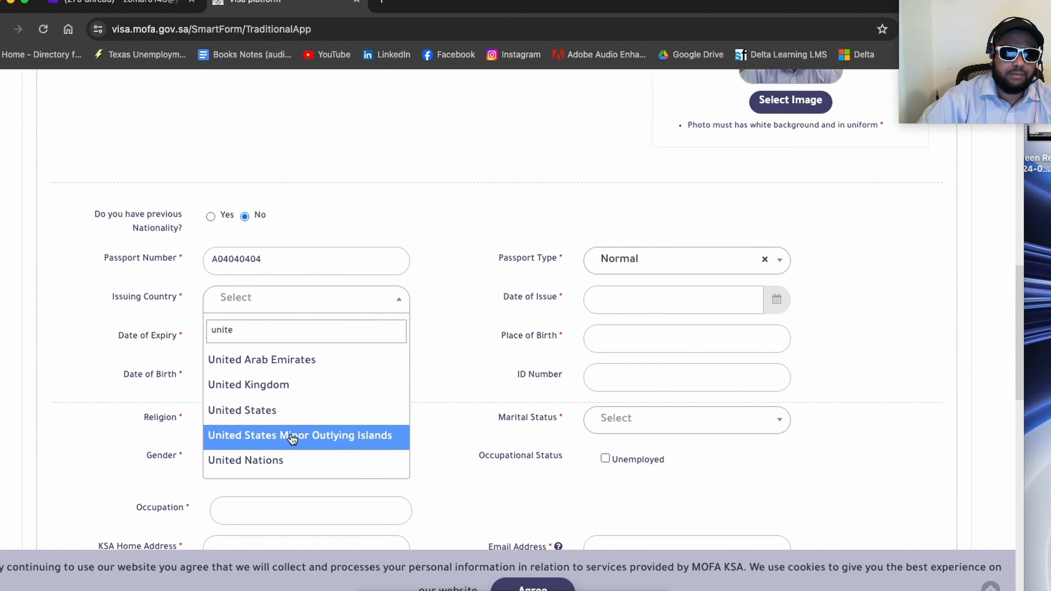
pyautogui.click(292, 412)
pyautogui.click(690, 307)
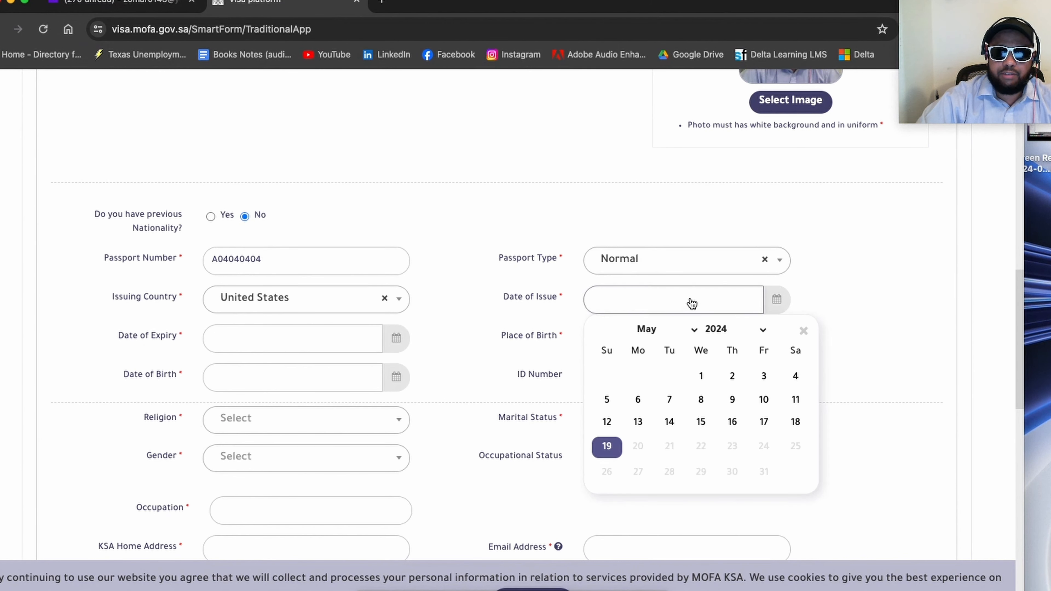
pyautogui.click(607, 444)
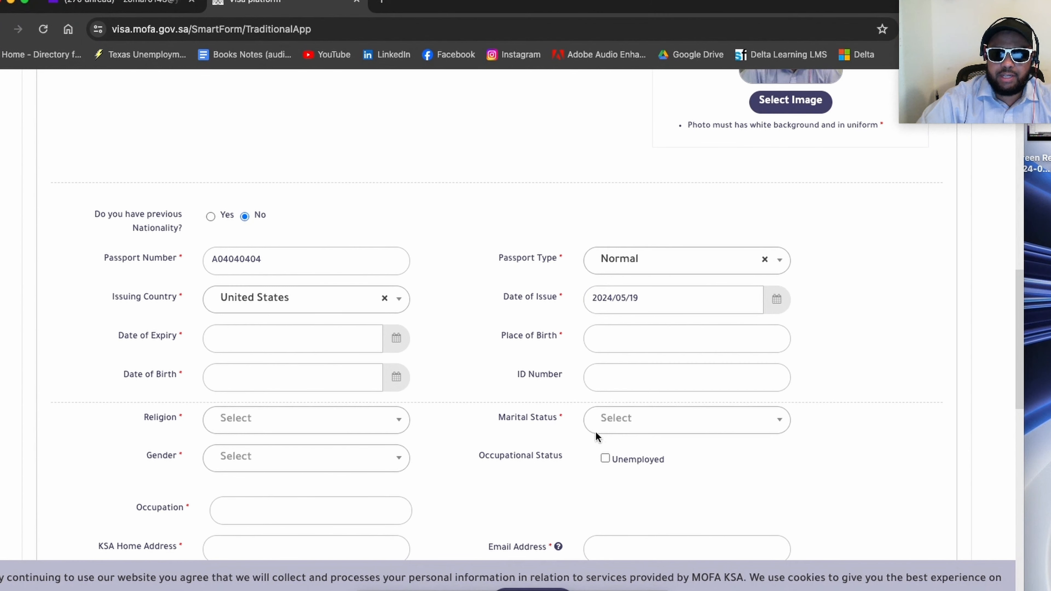
# Step: Set the passport's date of expiry to 2032/05/18
pyautogui.click(294, 344)
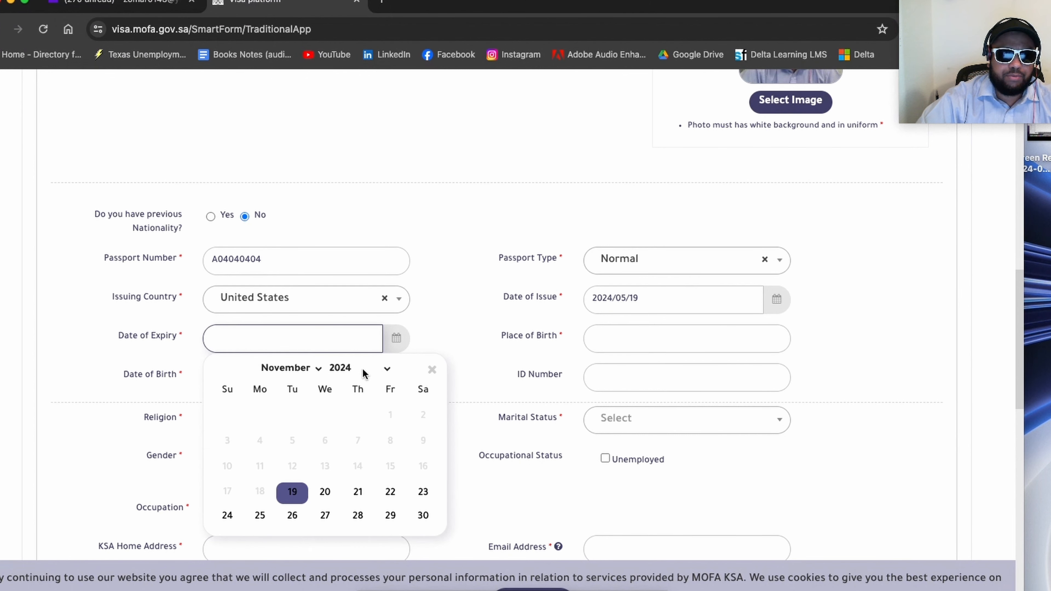
pyautogui.click(388, 370)
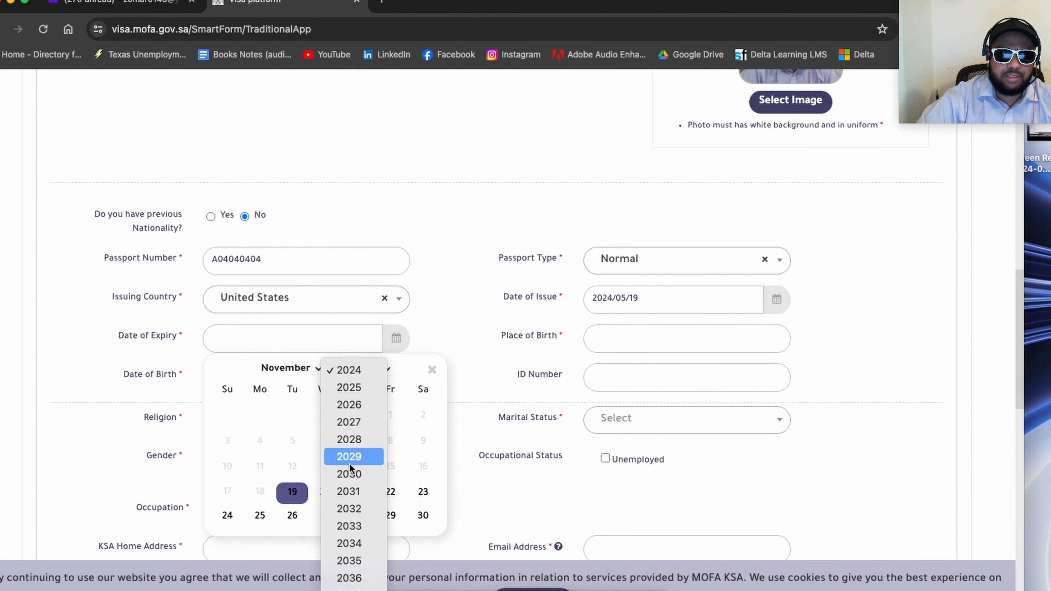
pyautogui.click(355, 509)
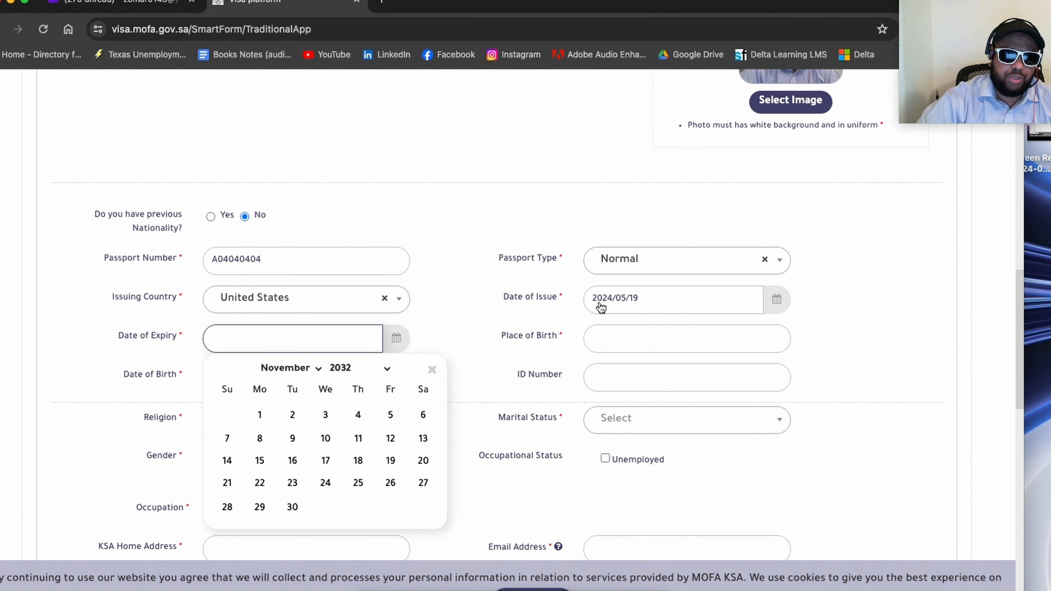
pyautogui.click(285, 372)
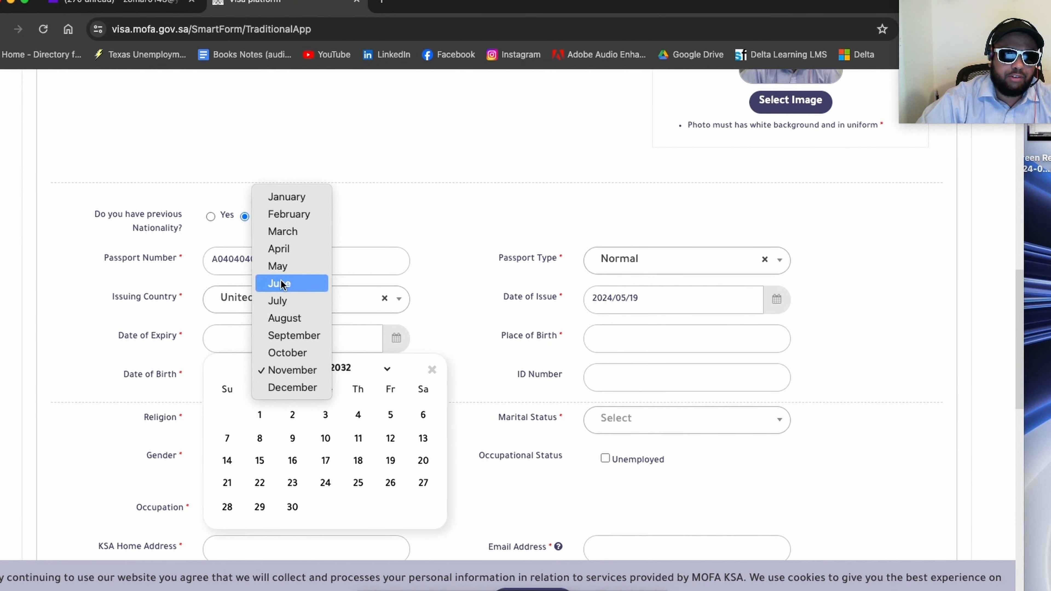
pyautogui.click(278, 266)
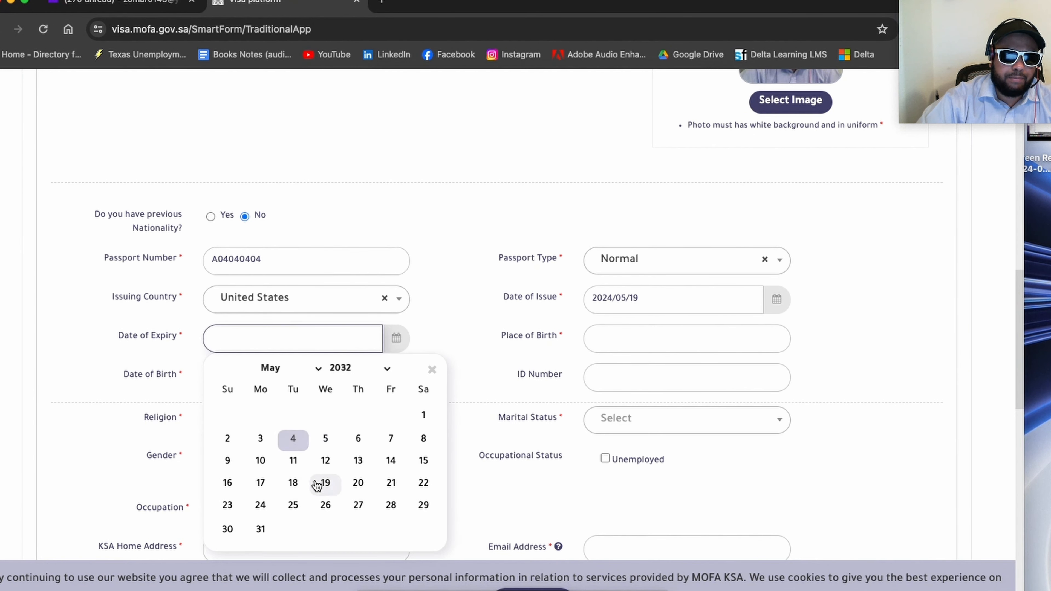
pyautogui.click(294, 483)
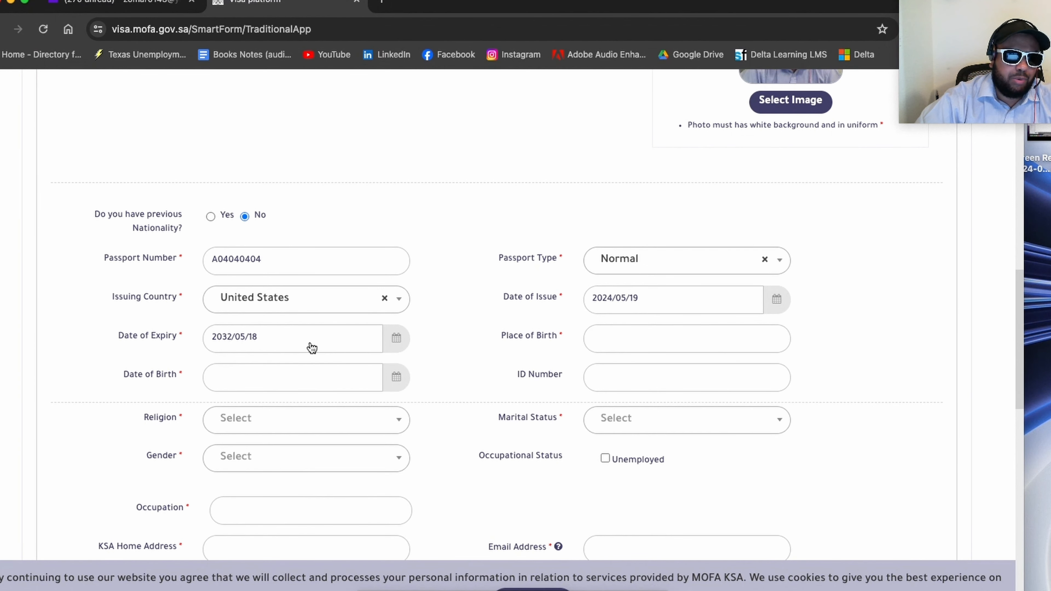
# Step: Choose the applicant's date of birth from the calendar, setting its year, month and day
pyautogui.click(304, 385)
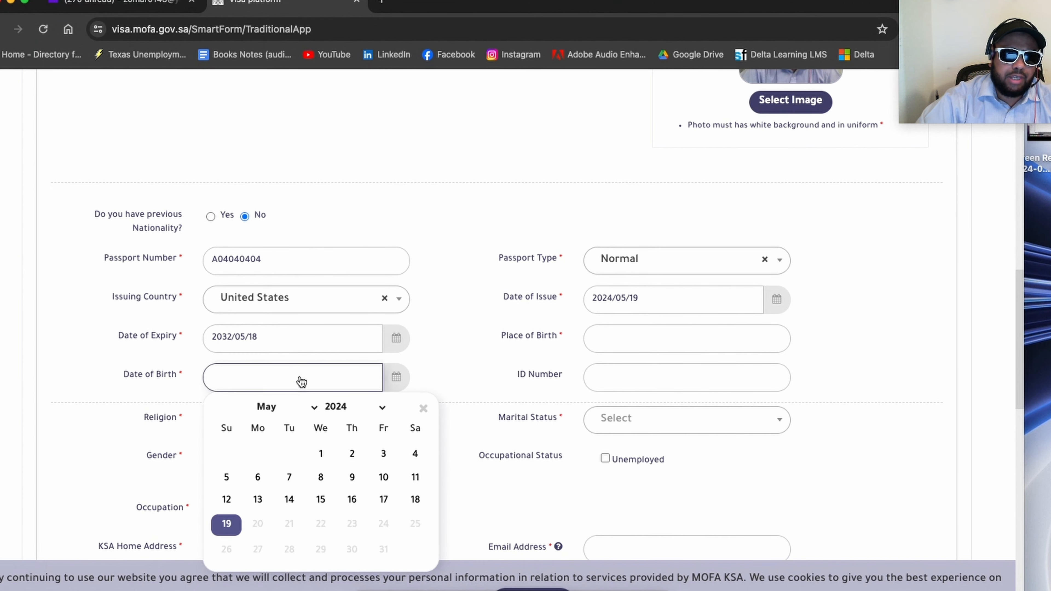
pyautogui.click(381, 407)
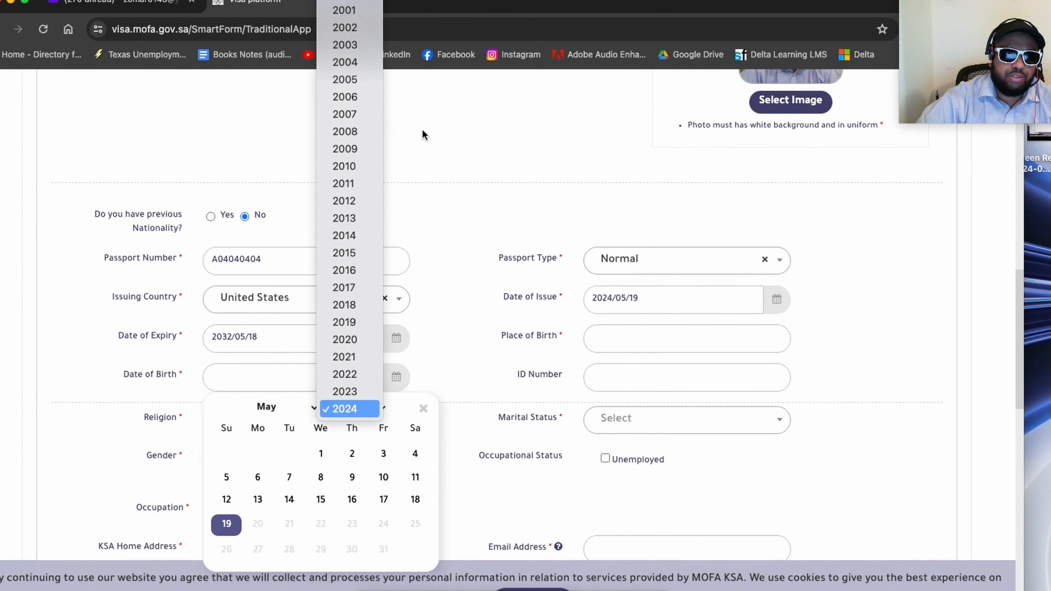
pyautogui.click(346, 1)
pyautogui.click(317, 408)
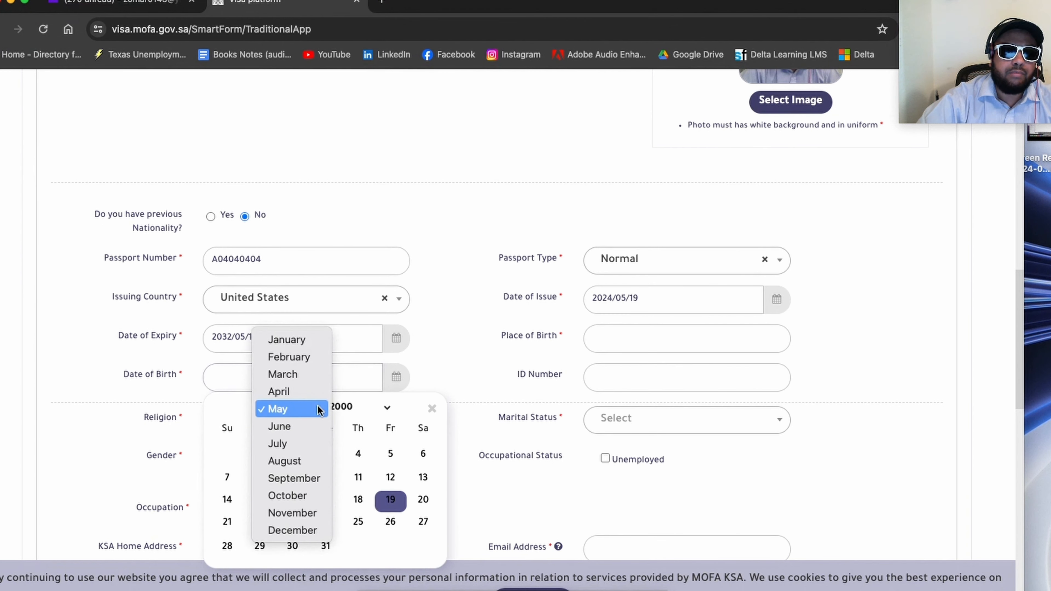
pyautogui.click(297, 341)
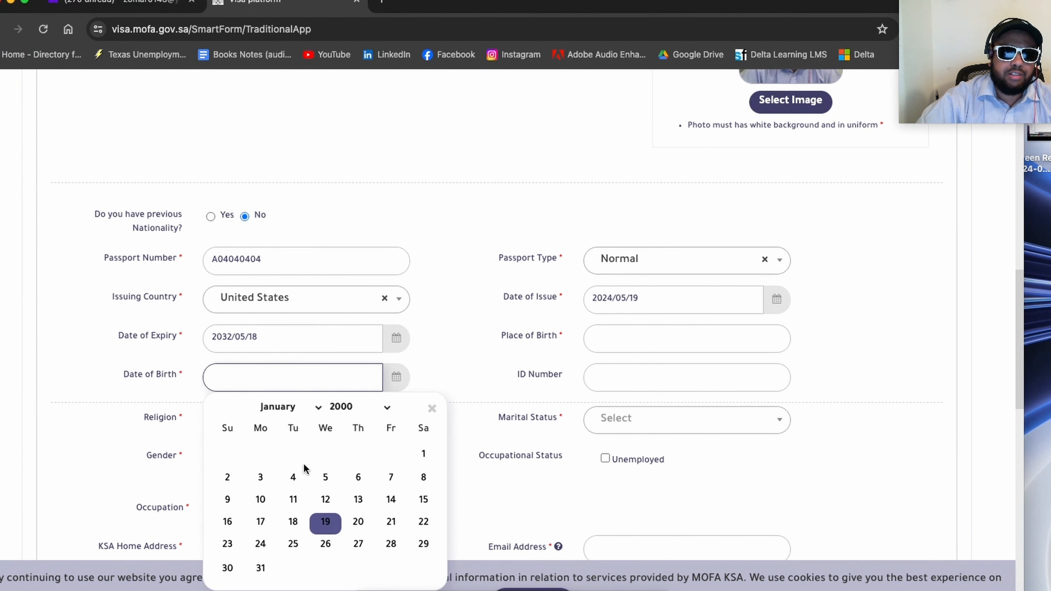
pyautogui.click(423, 454)
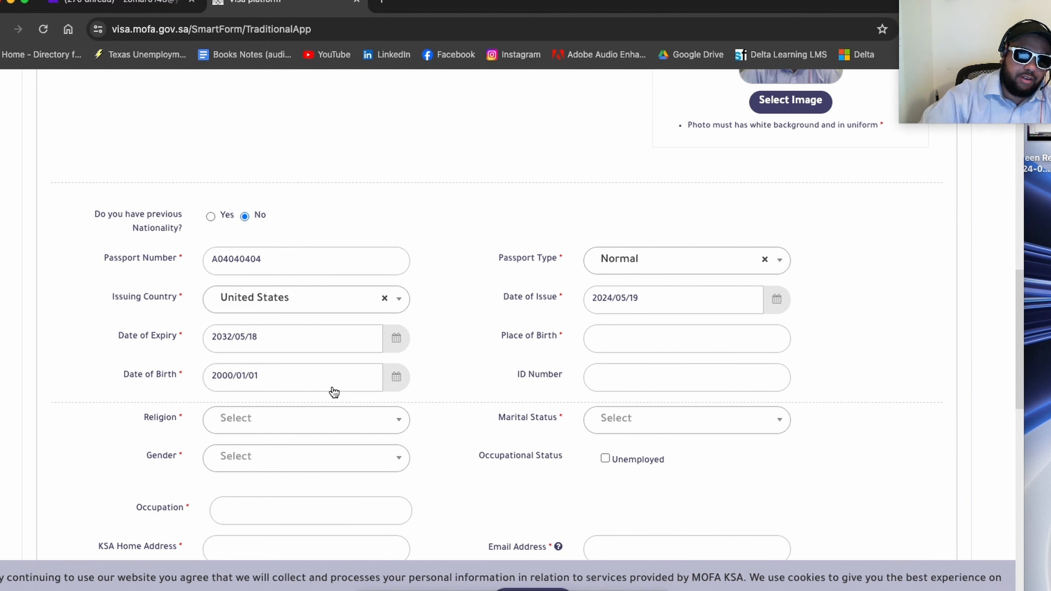
# Step: Enter United States as the applicant's place of birth
pyautogui.click(656, 339)
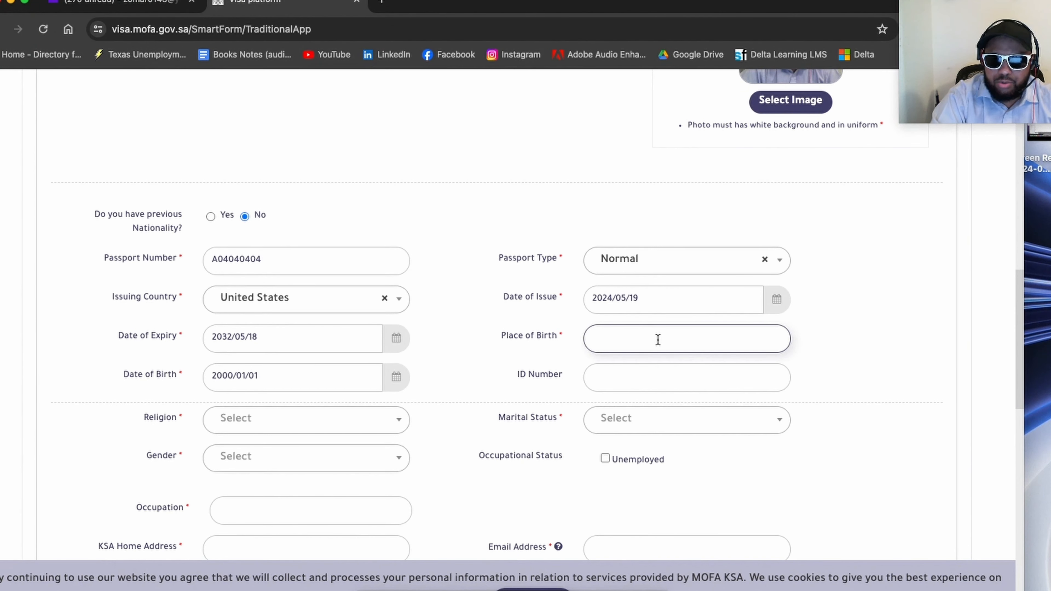
pyautogui.write('Uni')
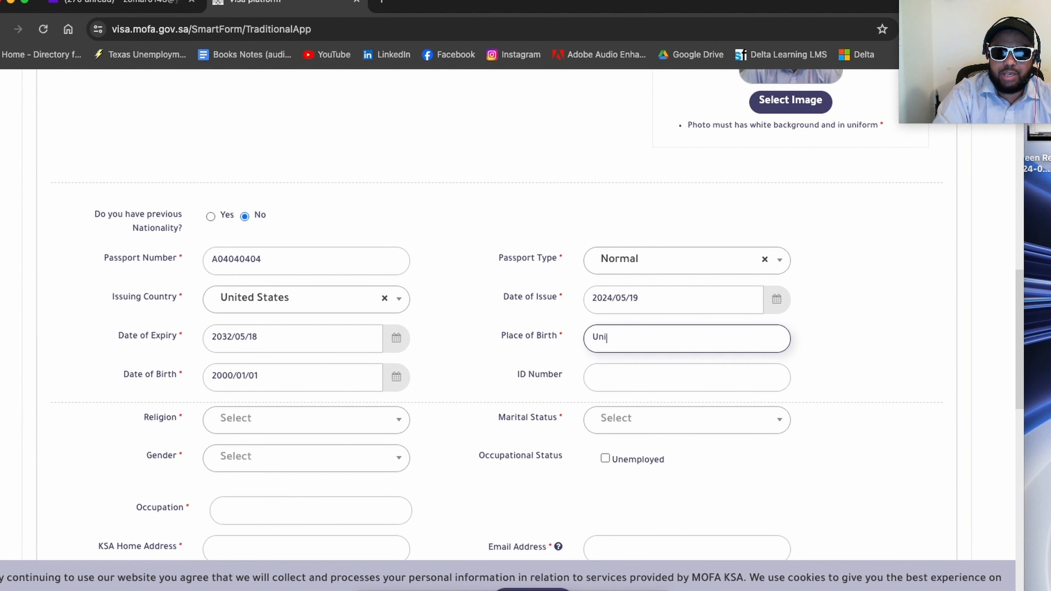
pyautogui.write('ted States of Ame')
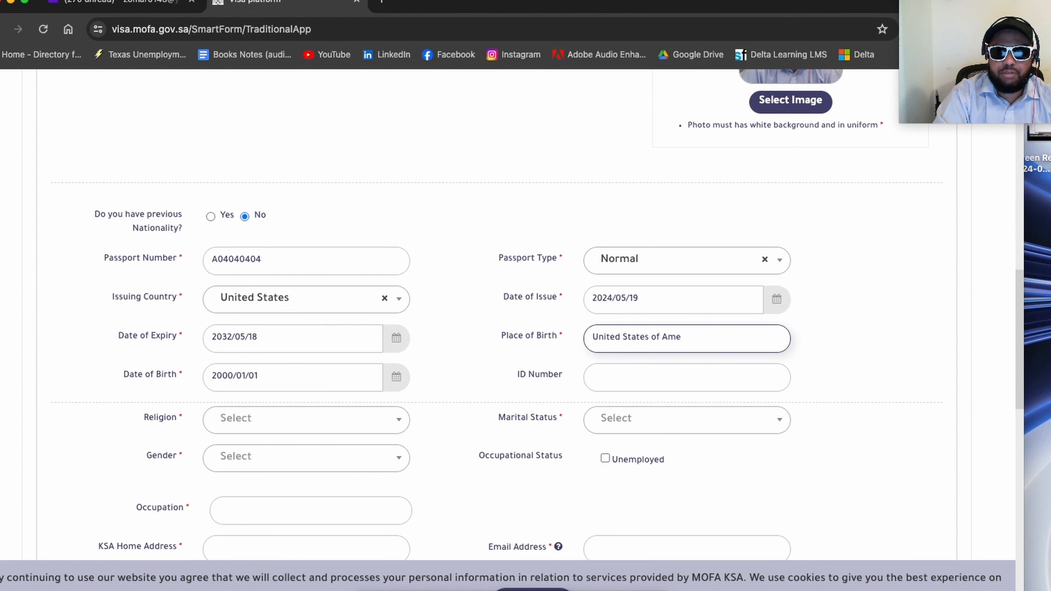
pyautogui.press('BackSpace')
pyautogui.press('BackSpace')
pyautogui.press('BackSpace')
pyautogui.press('BackSpace')
pyautogui.press('BackSpace')
pyautogui.press('BackSpace')
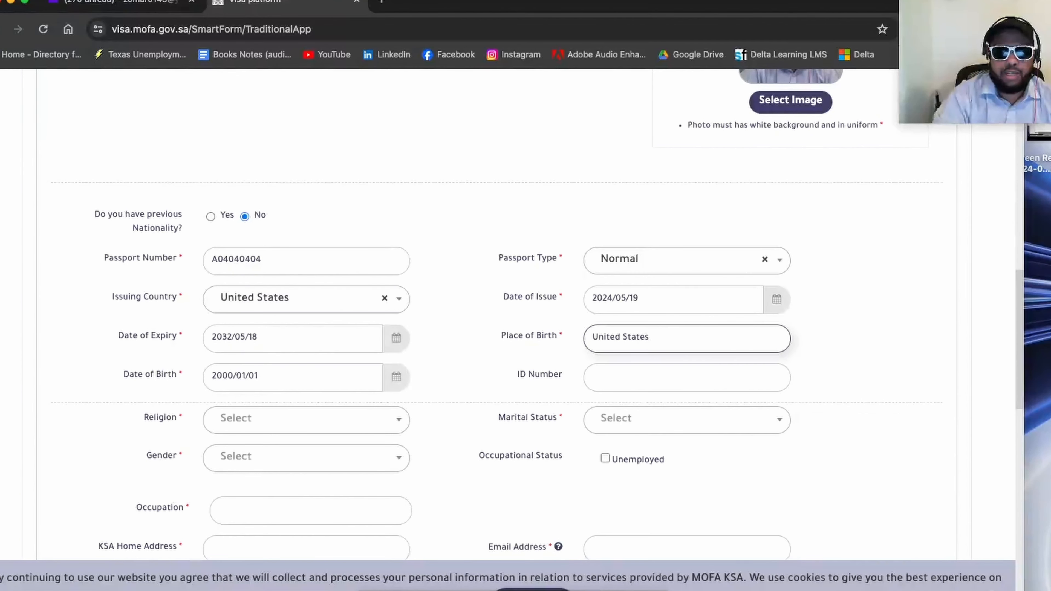
pyautogui.click(106, 451)
# Step: Set the applicant's religion to Islam and marital status to Single
pyautogui.scroll(-3, 110, 442)
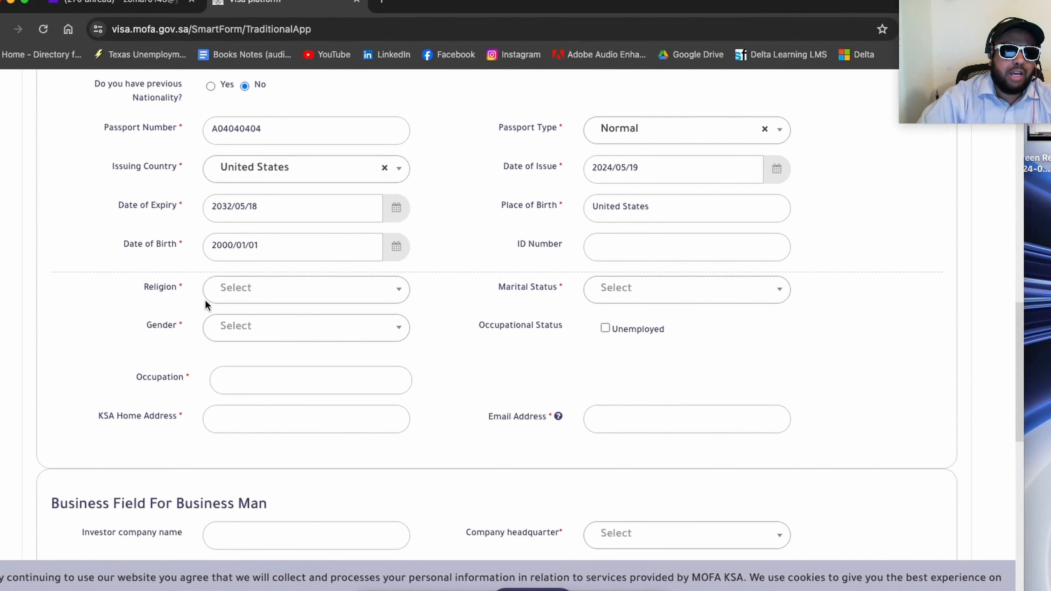
pyautogui.click(228, 289)
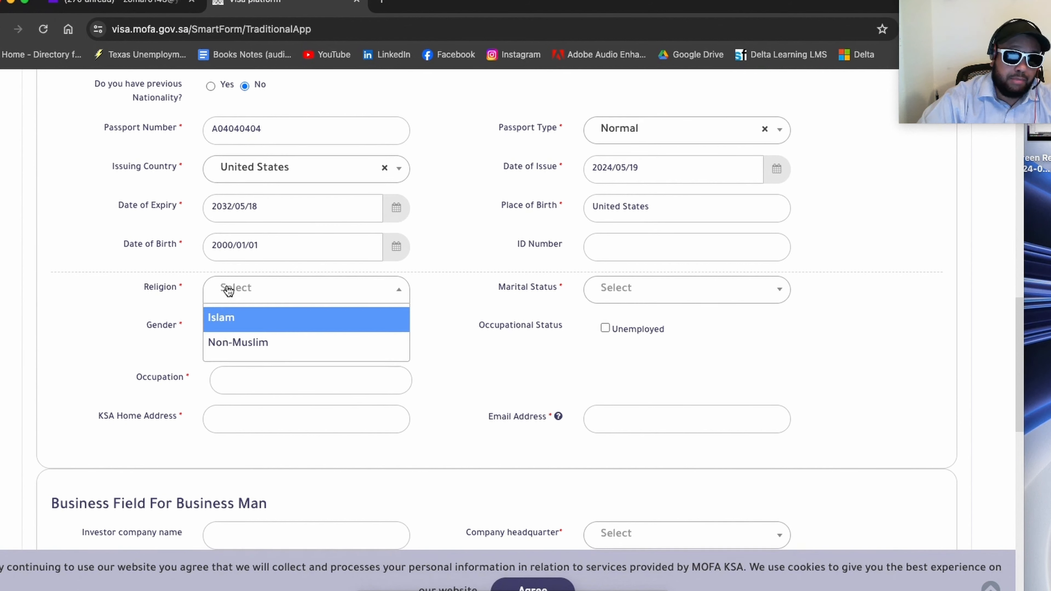
pyautogui.click(234, 317)
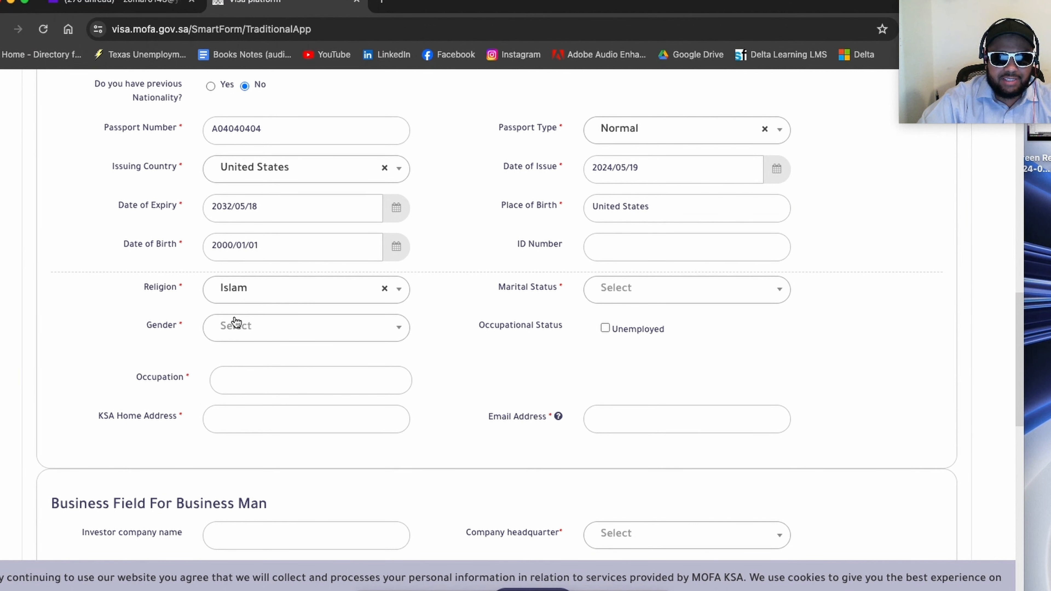
pyautogui.click(256, 294)
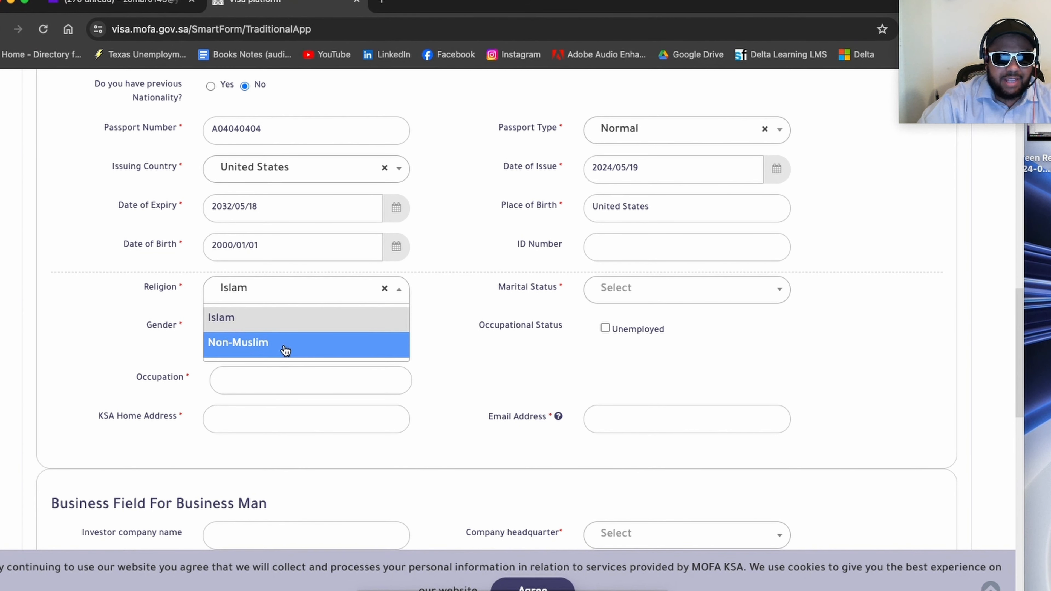
pyautogui.click(250, 317)
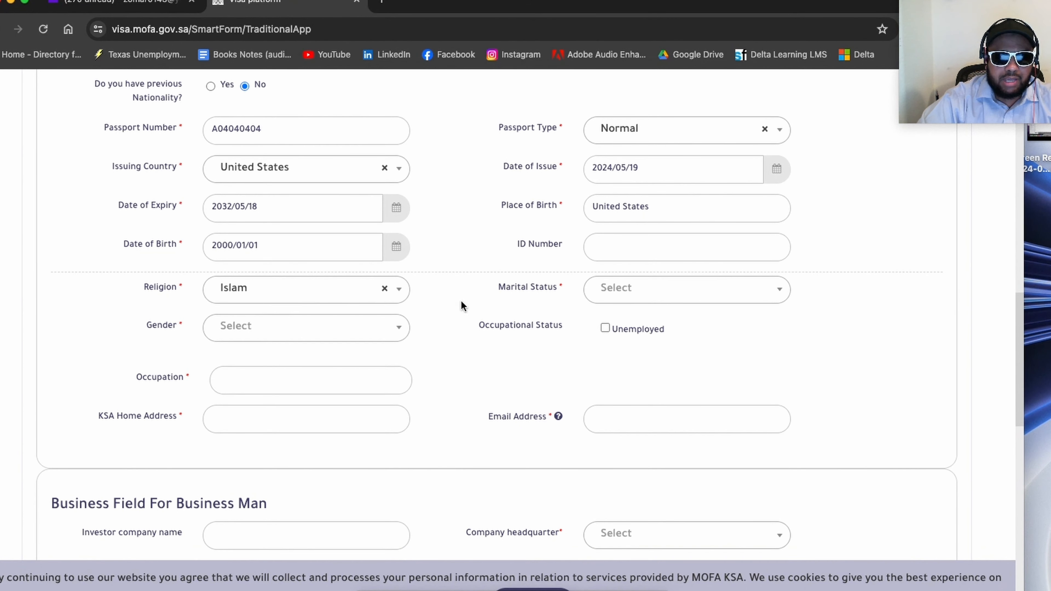
pyautogui.click(640, 299)
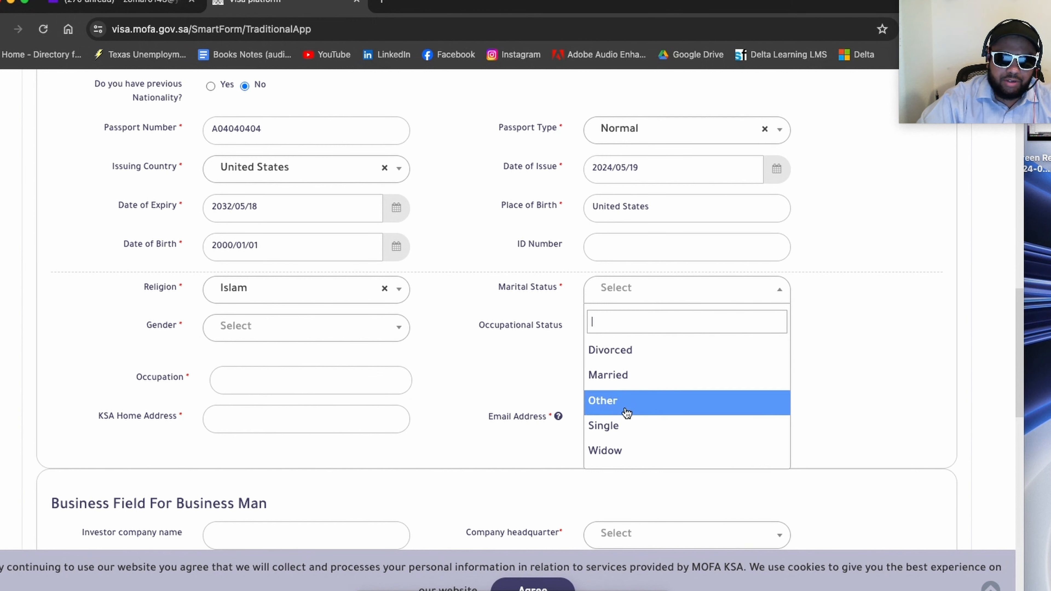
pyautogui.click(628, 425)
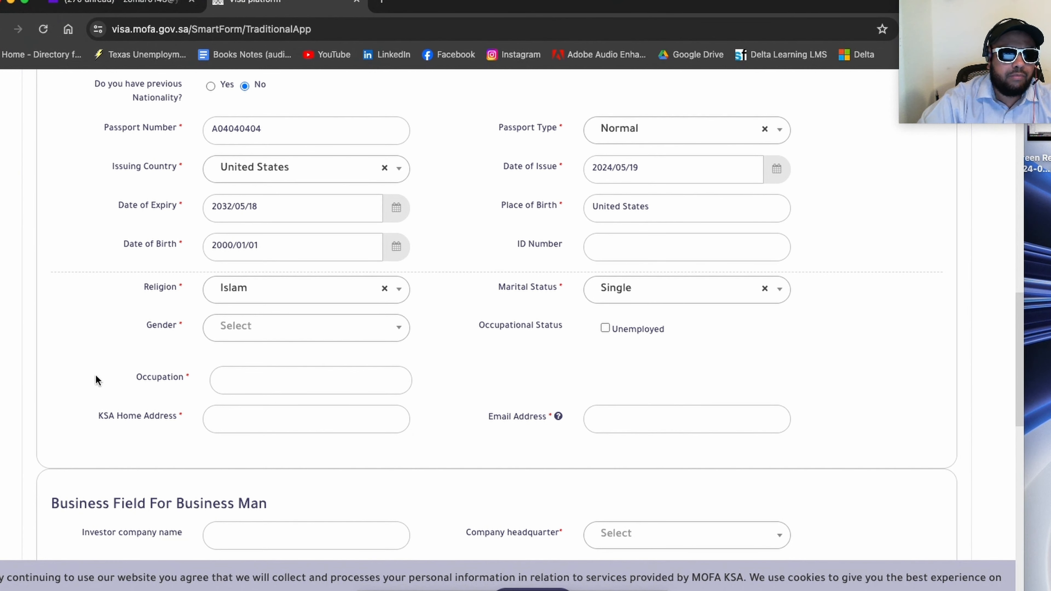
# Step: Enter Self Employed as the applicant's occupation
pyautogui.scroll(-1, 95, 376)
pyautogui.click(285, 371)
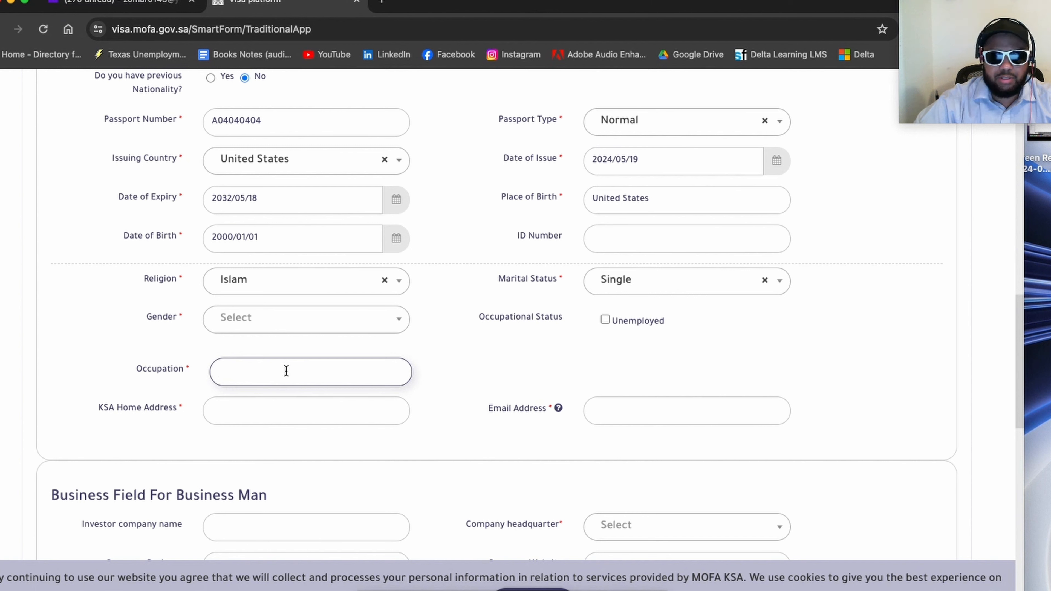
pyautogui.scroll(-1, 287, 369)
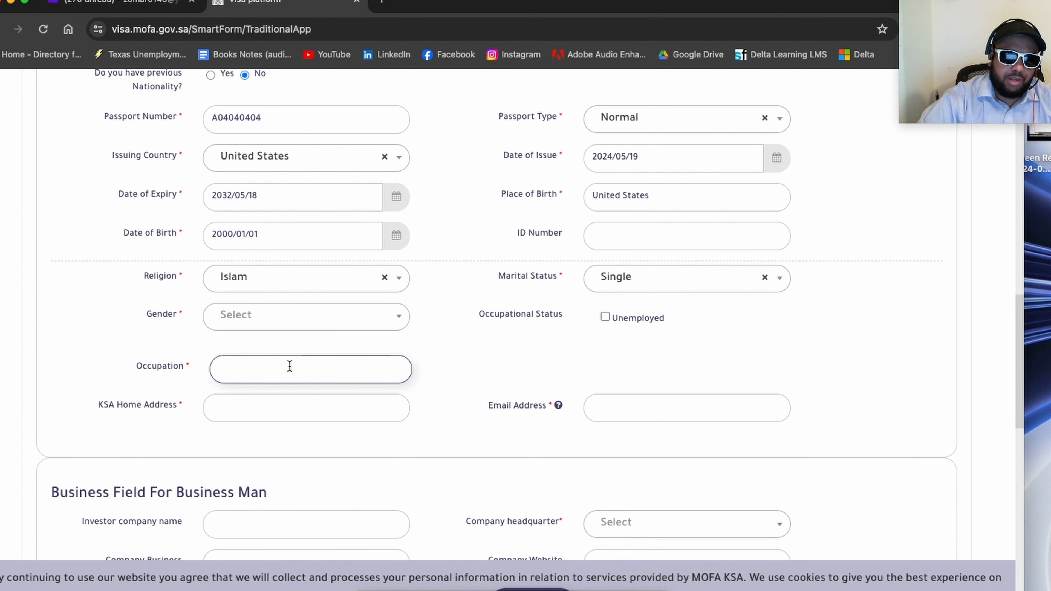
pyautogui.write('Self')
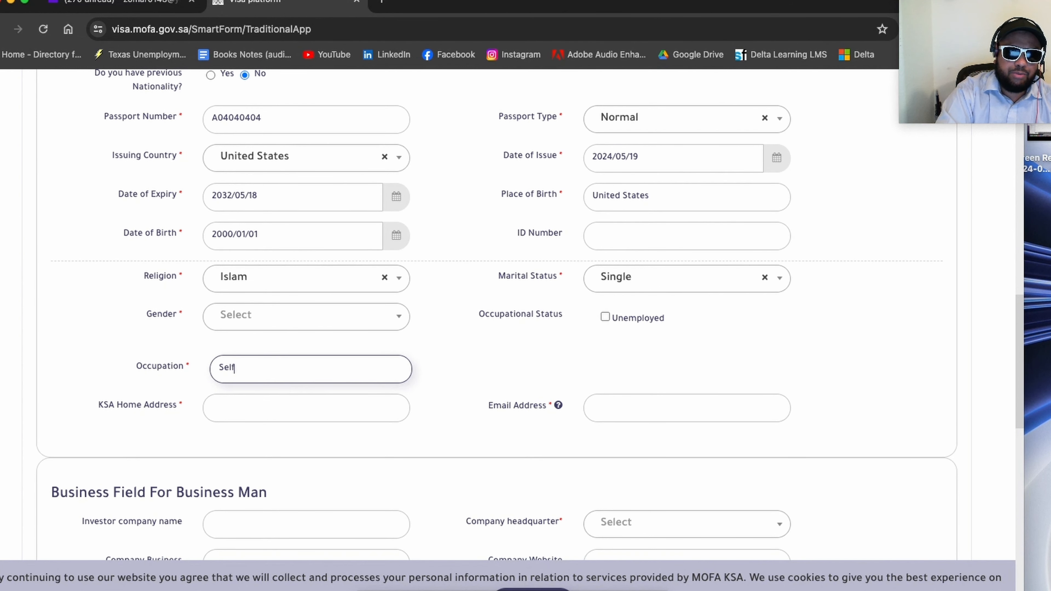
pyautogui.write(' Employed')
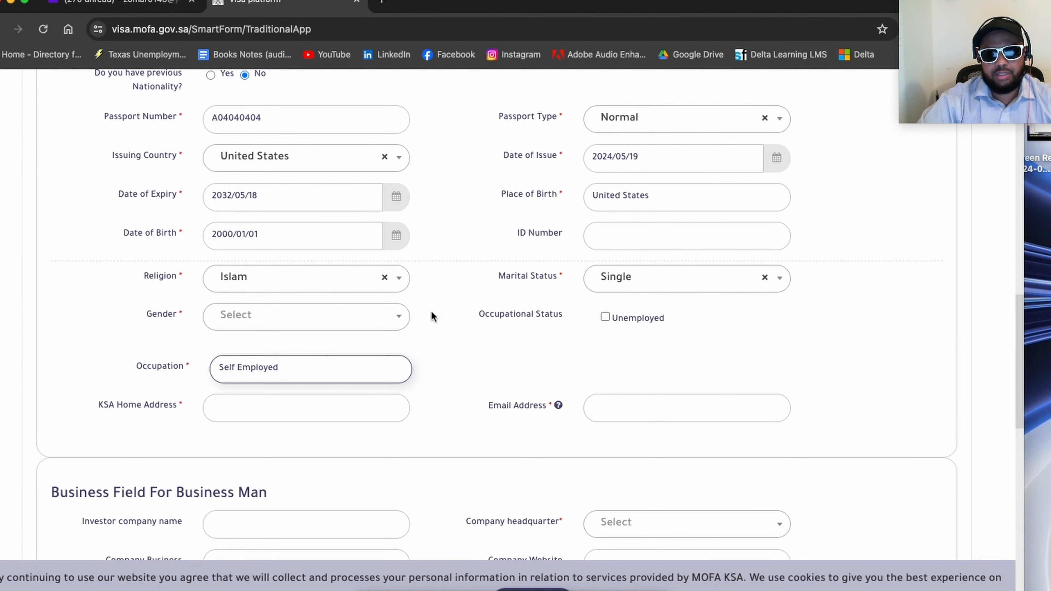
pyautogui.click(508, 352)
# Step: Enter the applicant's street address, city, state and postal code as the KSA home address
pyautogui.scroll(-1, 508, 352)
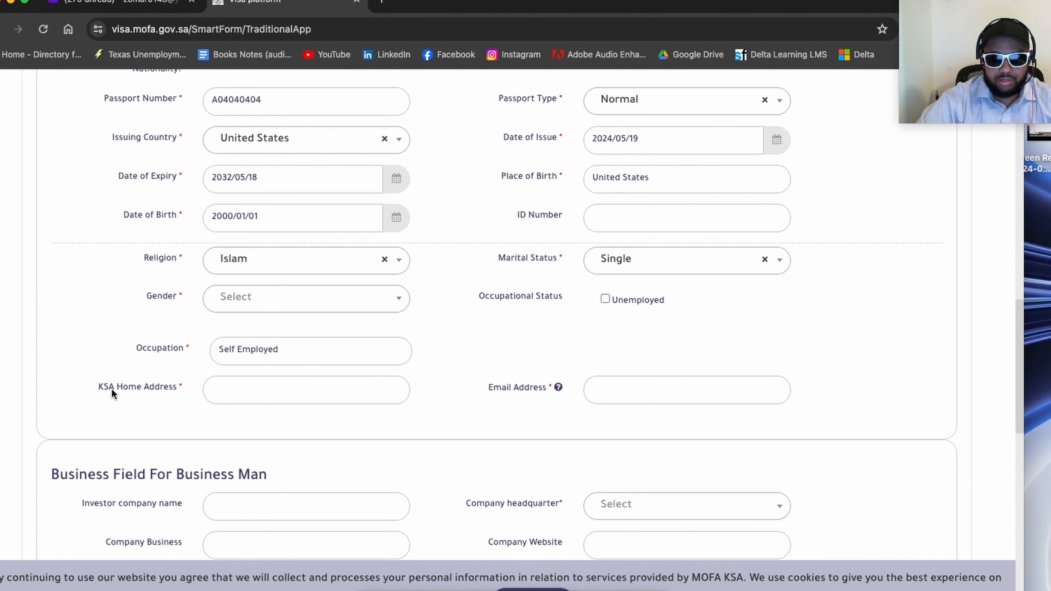
pyautogui.click(213, 391)
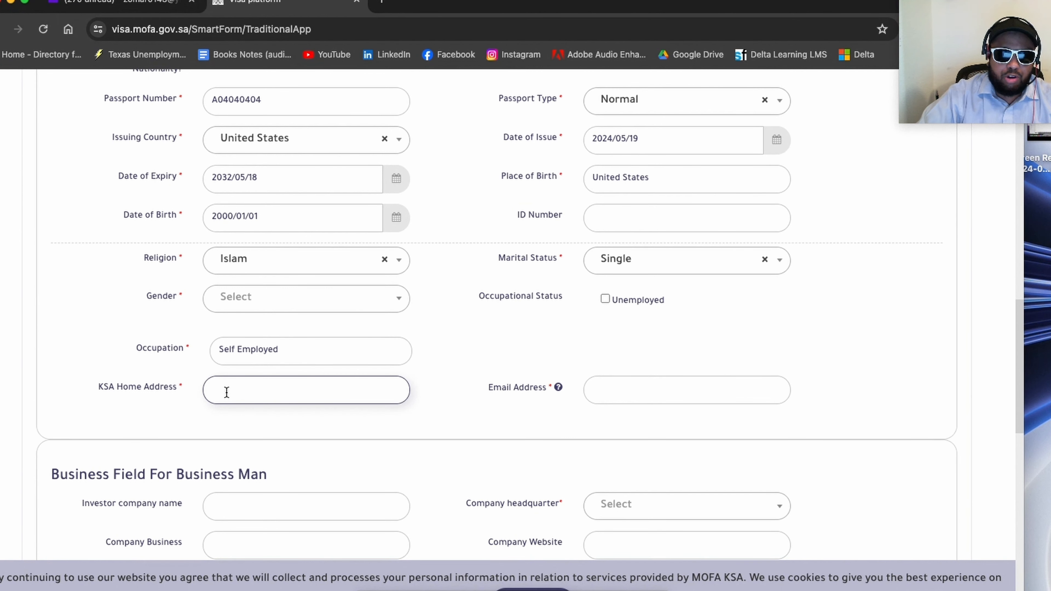
pyautogui.write('123')
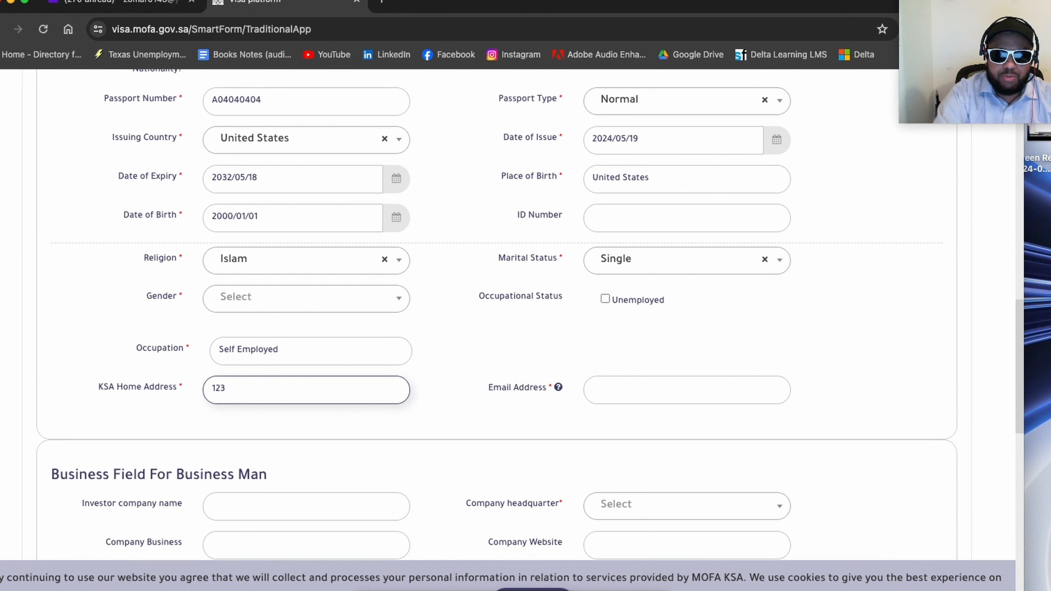
pyautogui.write(' Main St,')
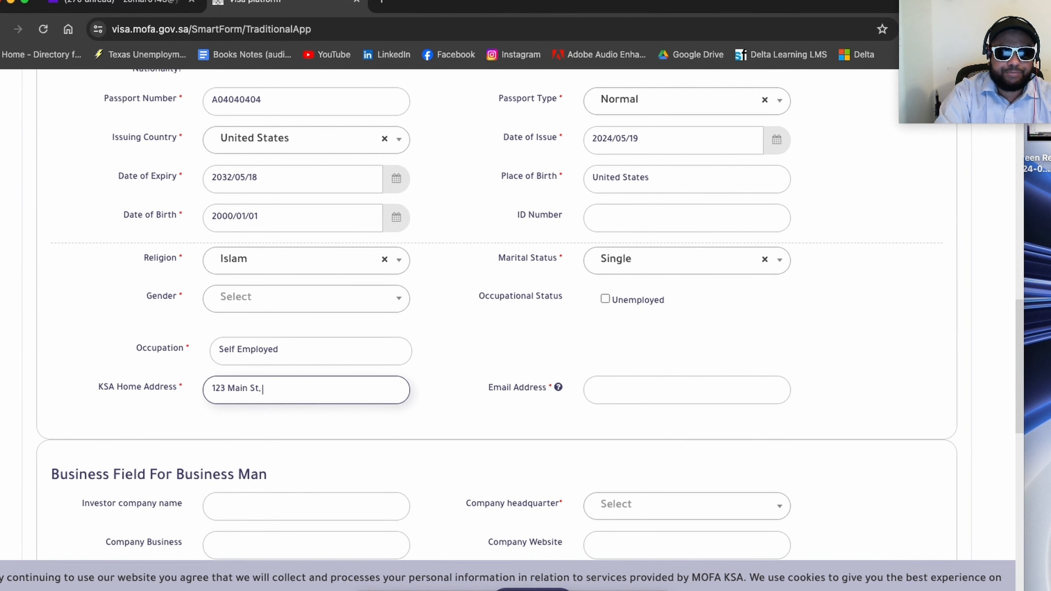
pyautogui.write(' Ne')
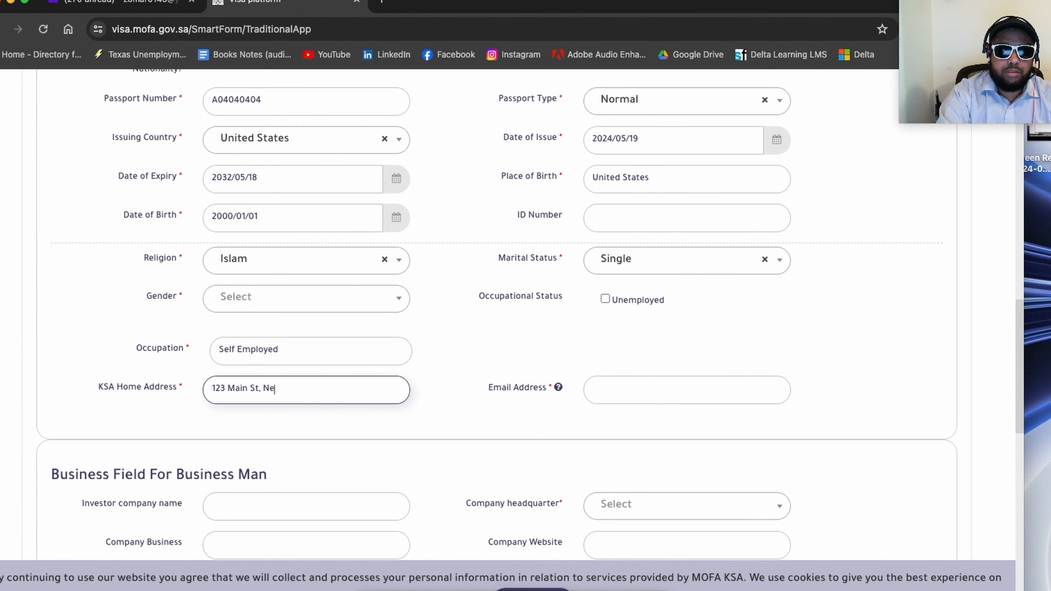
pyautogui.write('w York,')
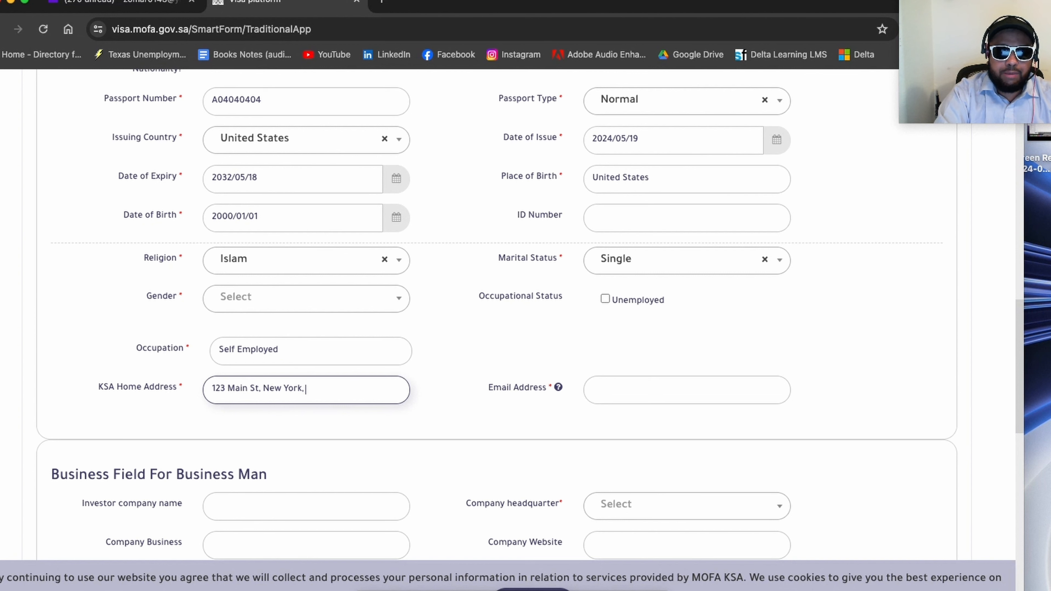
pyautogui.write(' Y')
pyautogui.press('BackSpace')
pyautogui.write('N')
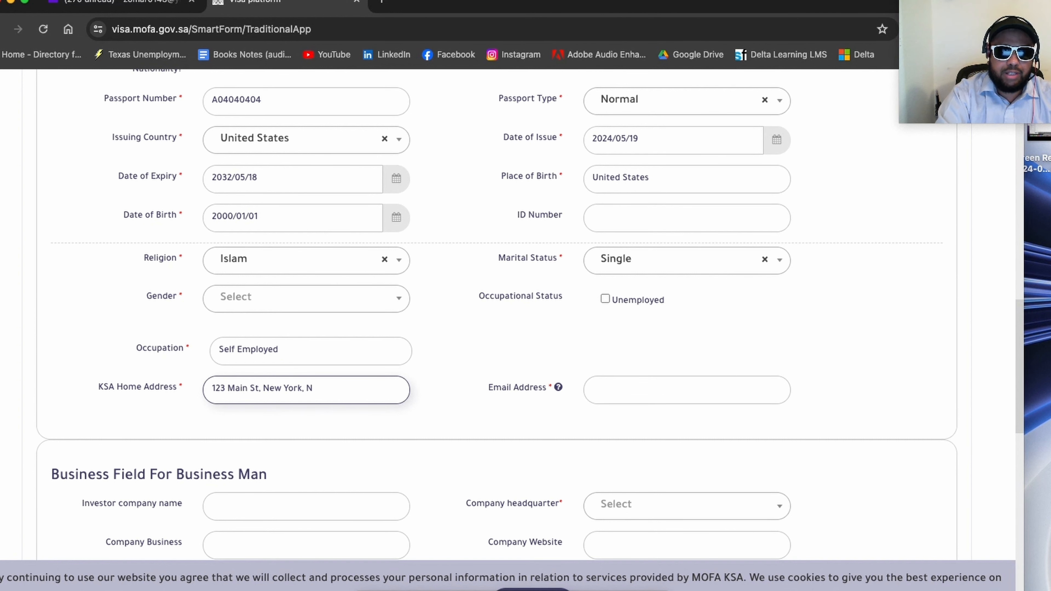
pyautogui.write('Y')
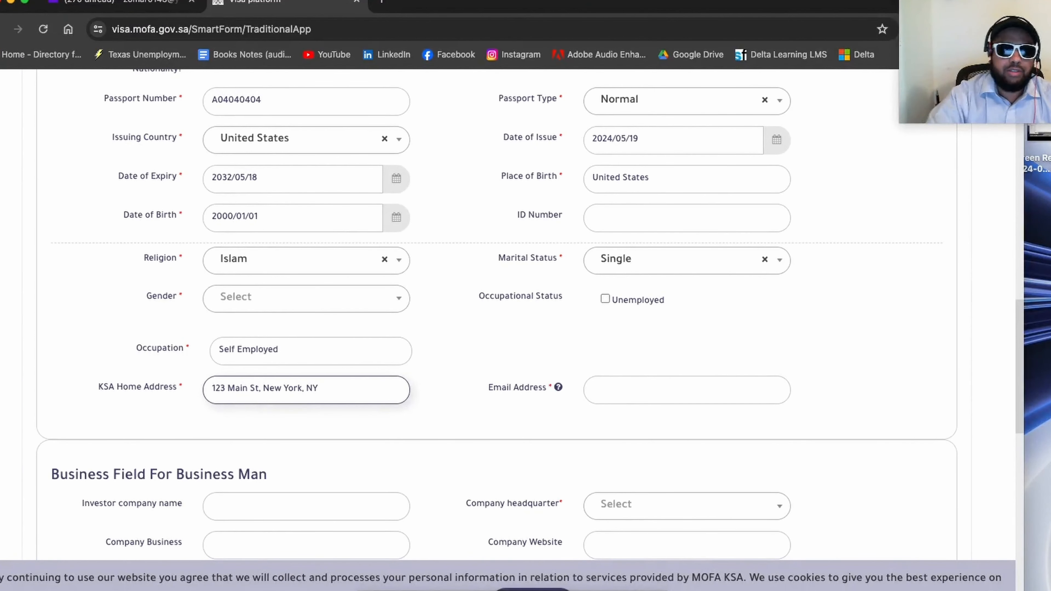
pyautogui.write(' 000')
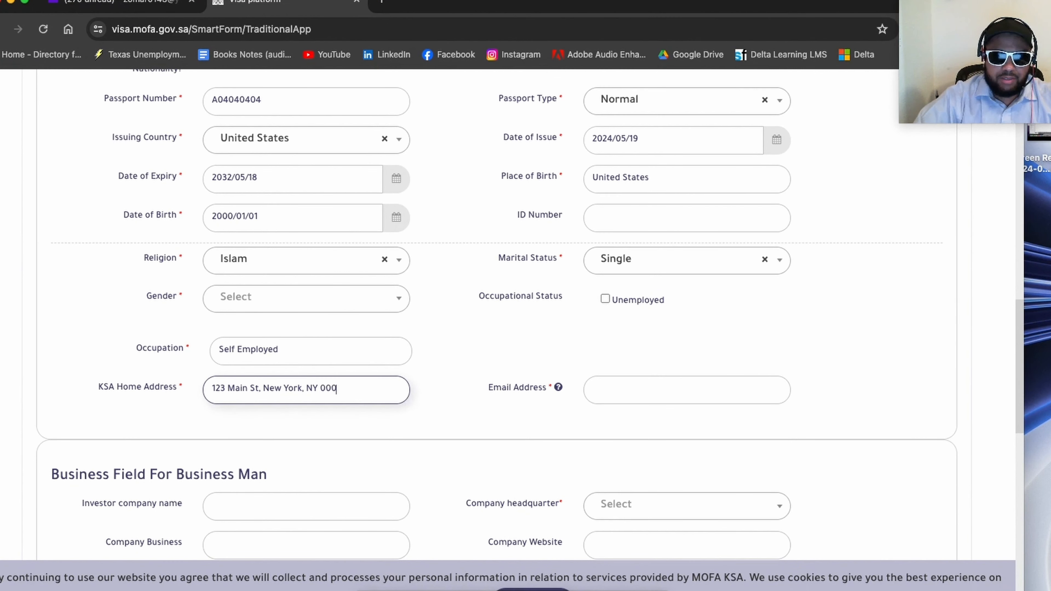
pyautogui.write('00')
pyautogui.click(459, 333)
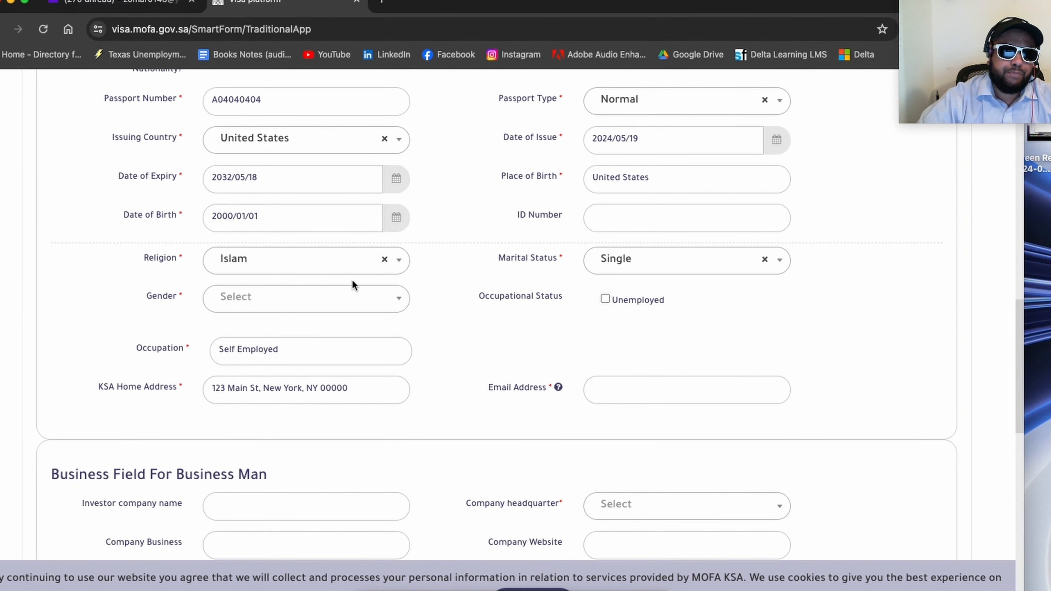
# Step: Set the applicant's gender to Male and fill in the applicant's email address
pyautogui.click(307, 298)
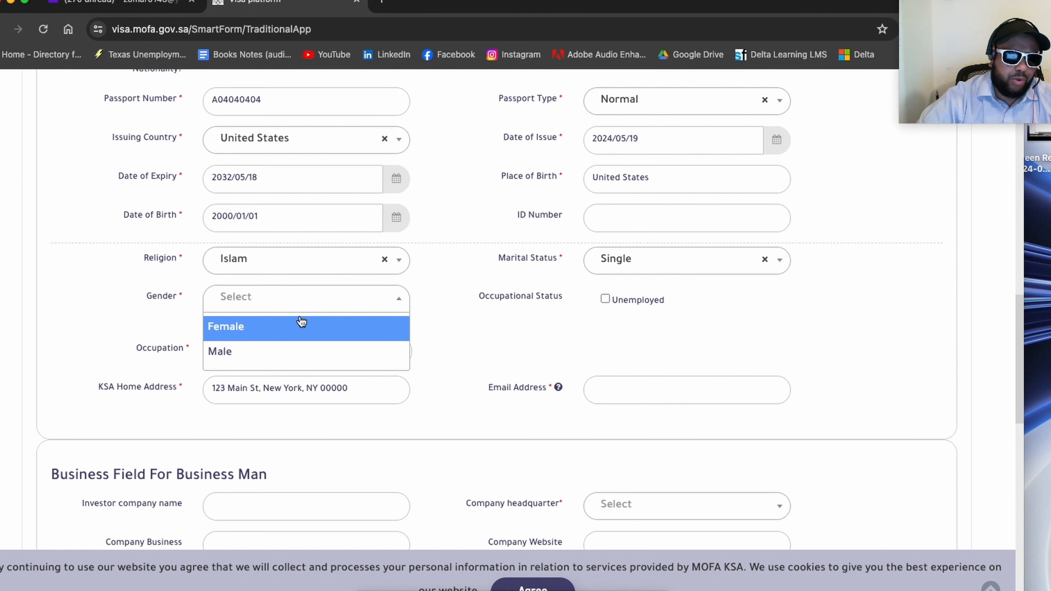
pyautogui.click(283, 351)
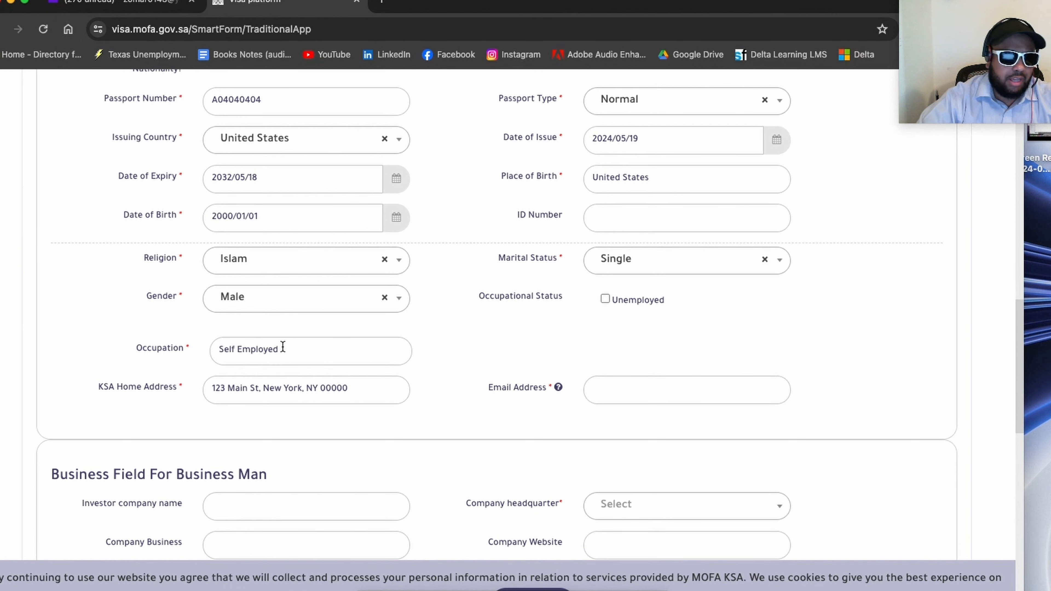
pyautogui.scroll(-1, 166, 309)
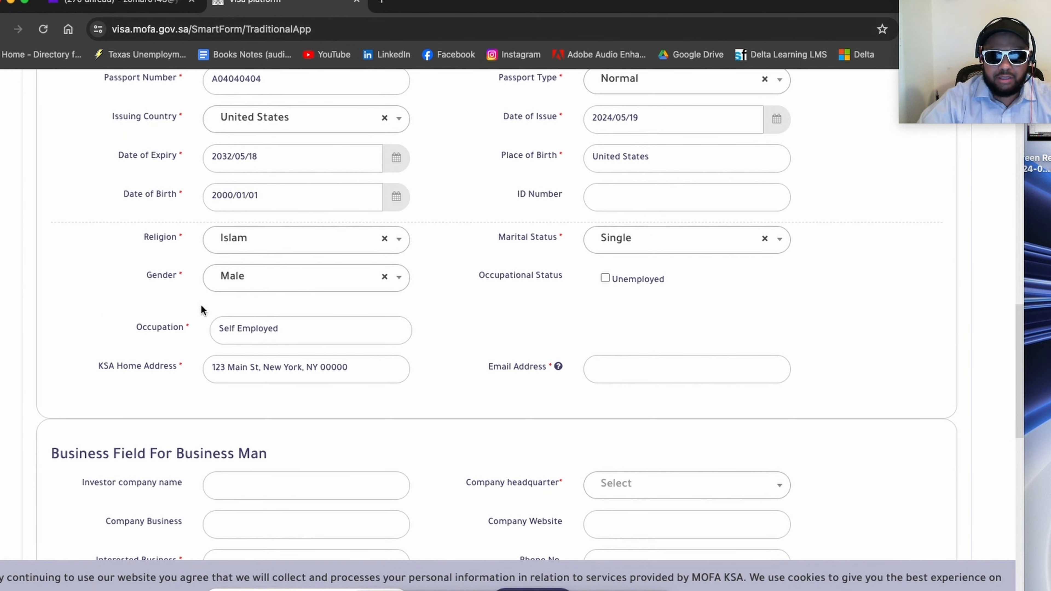
pyautogui.click(635, 372)
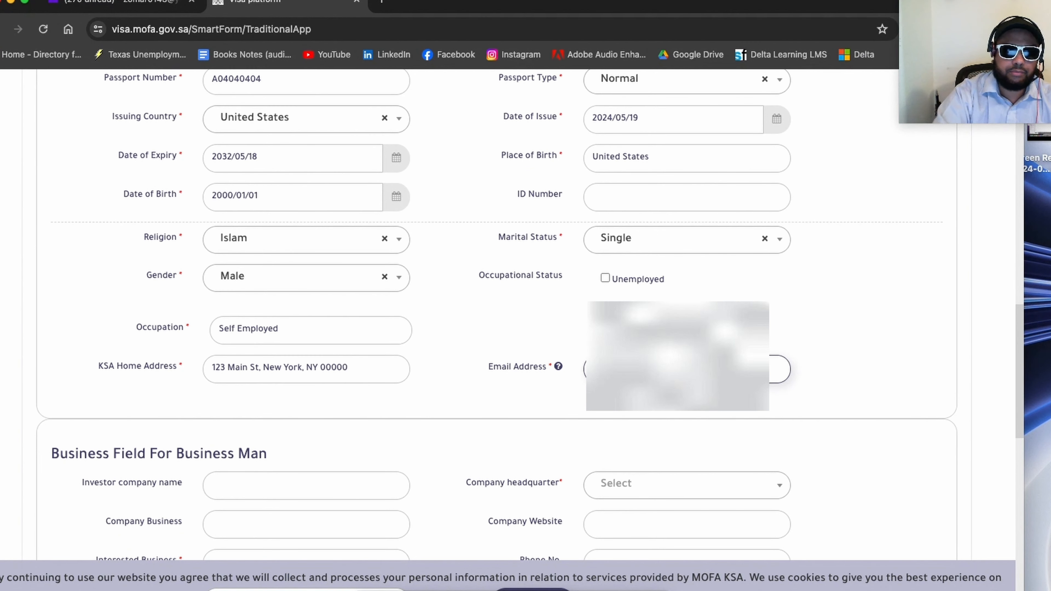
# Step: Enter DoubleDown LLC as the investor company name in the business field section, and select the entered name
pyautogui.scroll(-5, 89, 306)
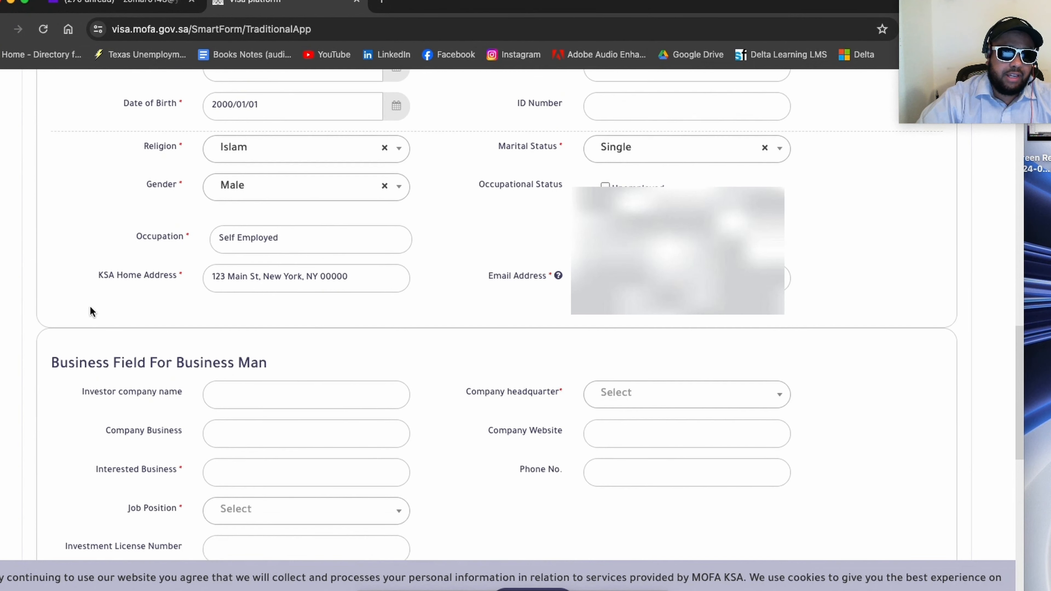
pyautogui.scroll(-2, 99, 292)
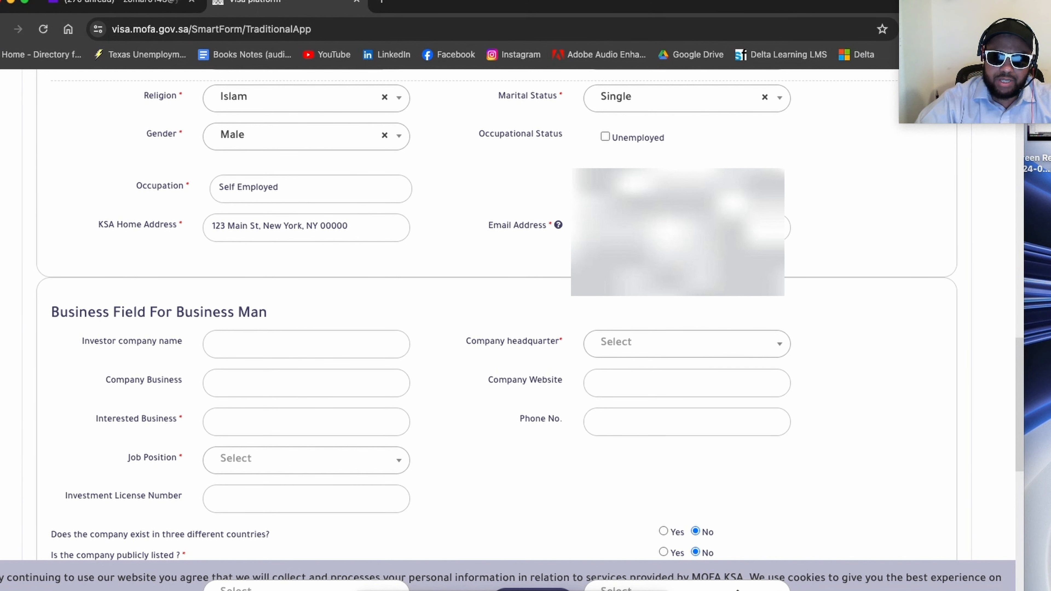
pyautogui.click(266, 351)
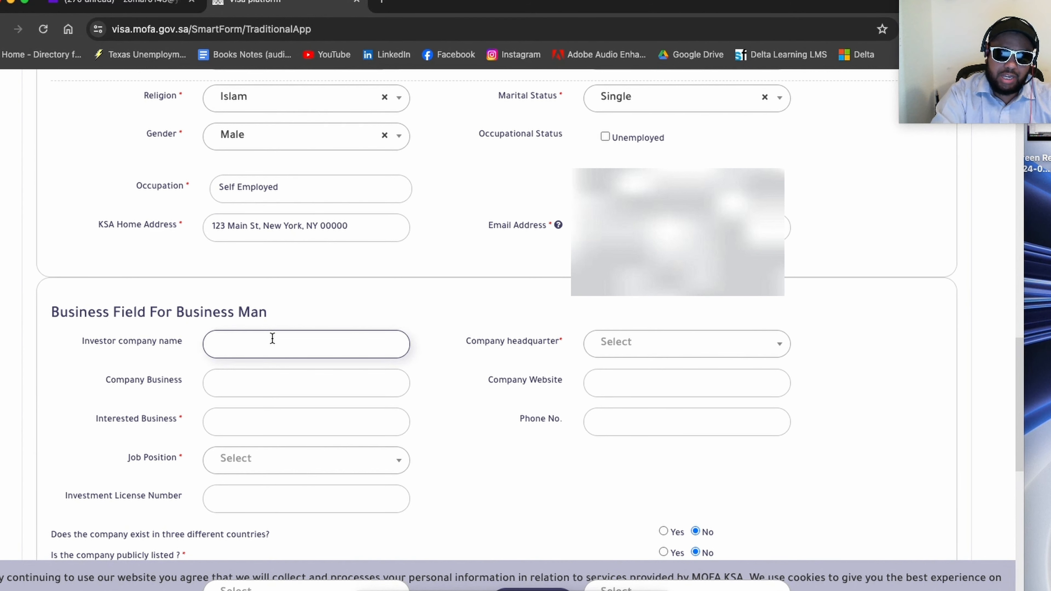
pyautogui.write('Doubl')
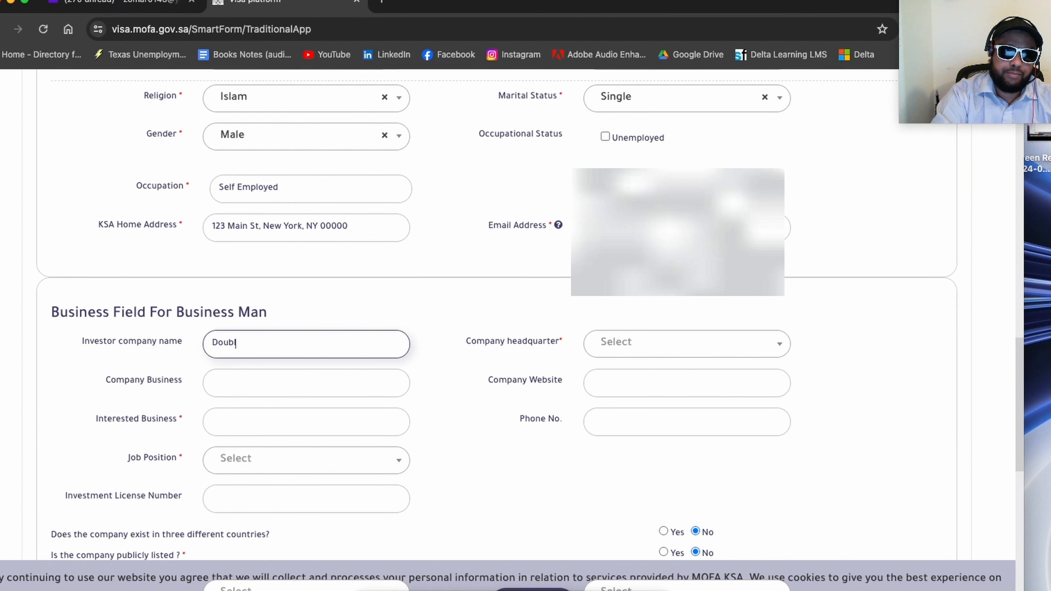
pyautogui.write('eDown LLC')
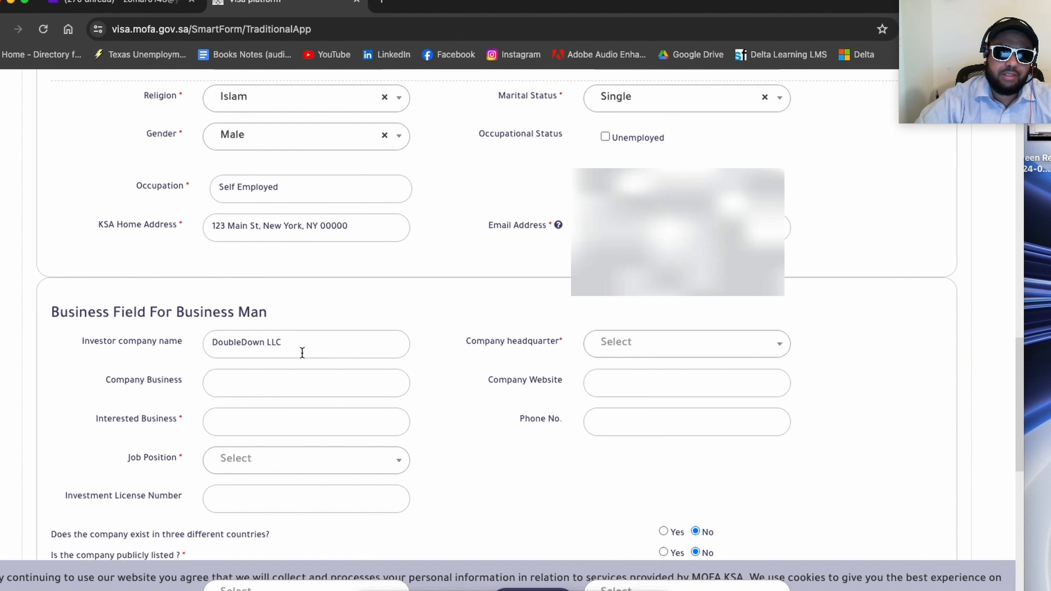
pyautogui.moveTo(306, 344); pyautogui.dragTo(198, 351)
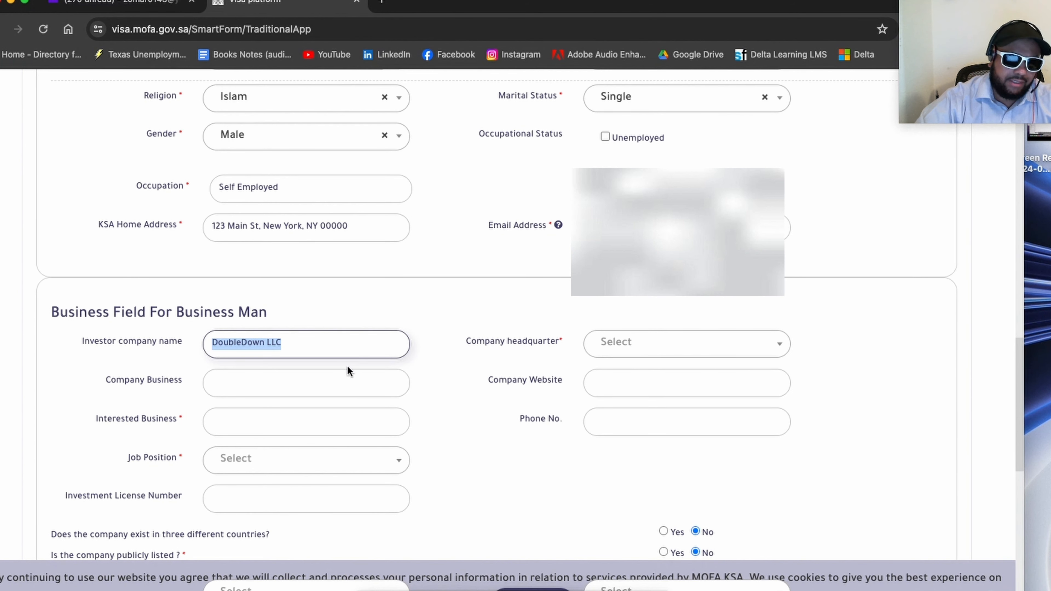
# Step: Set the company headquarters to United States in the business field section
pyautogui.click(349, 352)
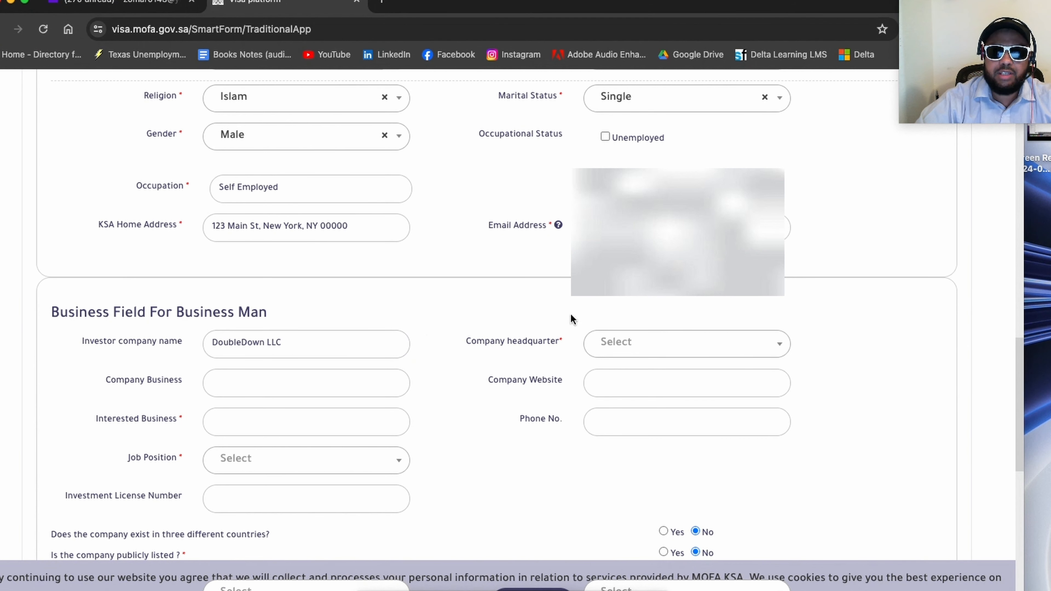
pyautogui.click(611, 342)
pyautogui.write('unite')
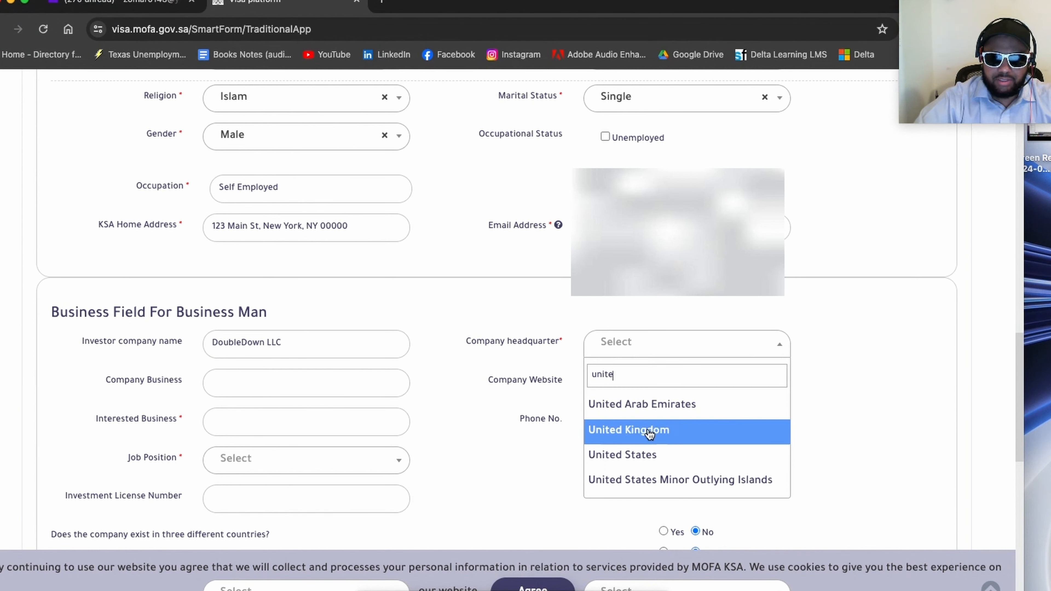
pyautogui.click(637, 457)
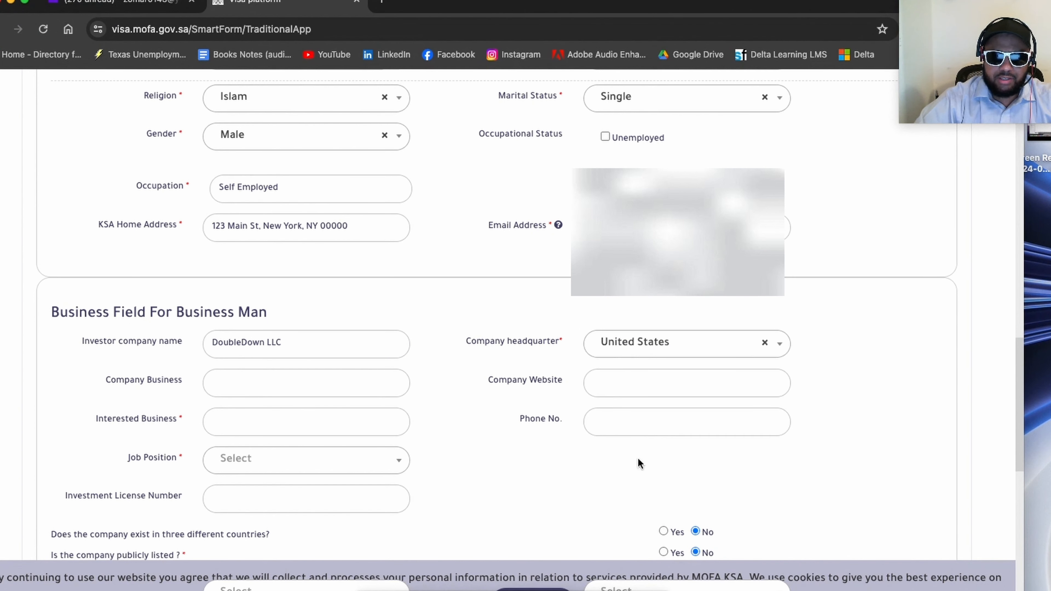
# Step: Fill in the company business as DoubleDown LLC, reusing the investor company name
pyautogui.click(294, 393)
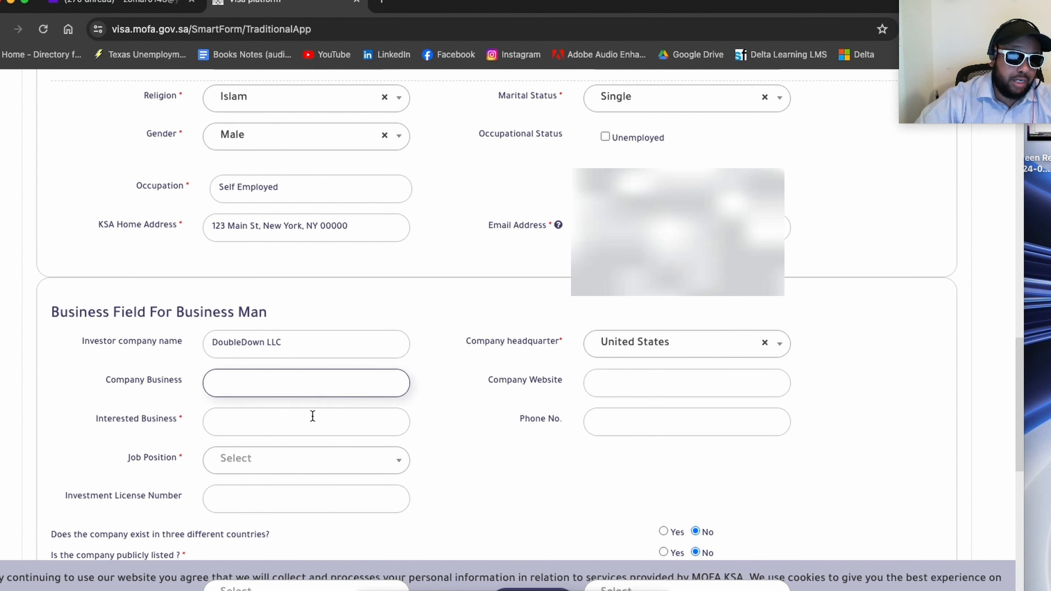
pyautogui.write('double')
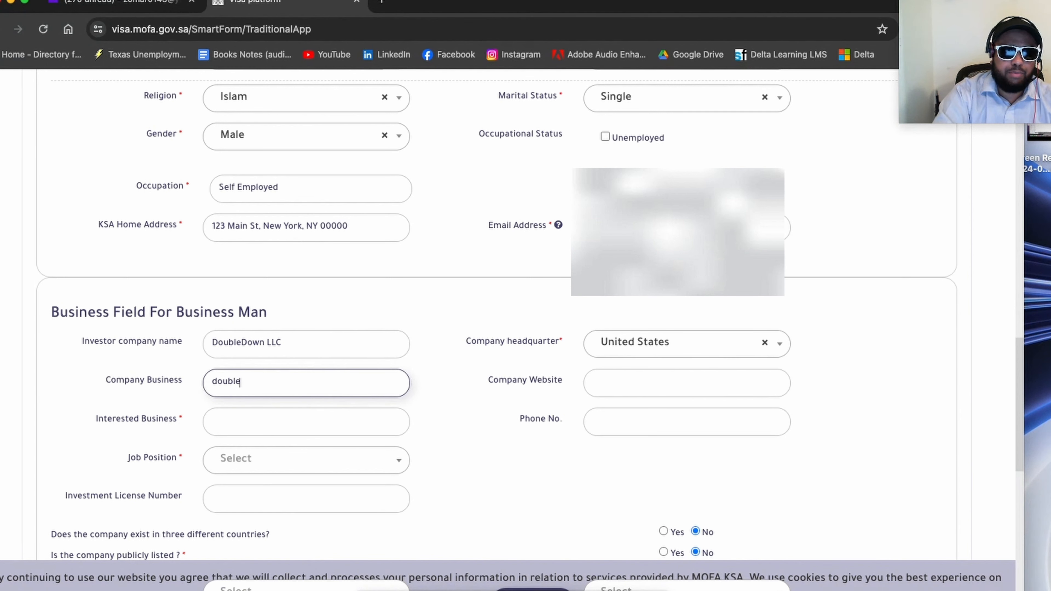
pyautogui.press('BackSpace')
pyautogui.press('BackSpace')
pyautogui.press('BackSpace')
pyautogui.press('BackSpace')
pyautogui.press('BackSpace')
pyautogui.press('BackSpace')
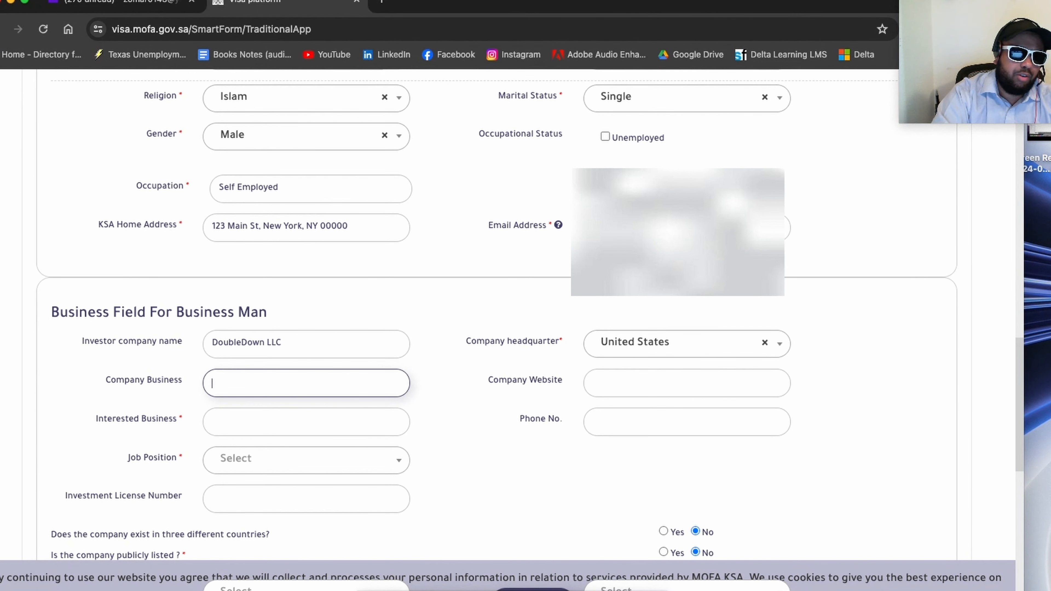
pyautogui.write('D')
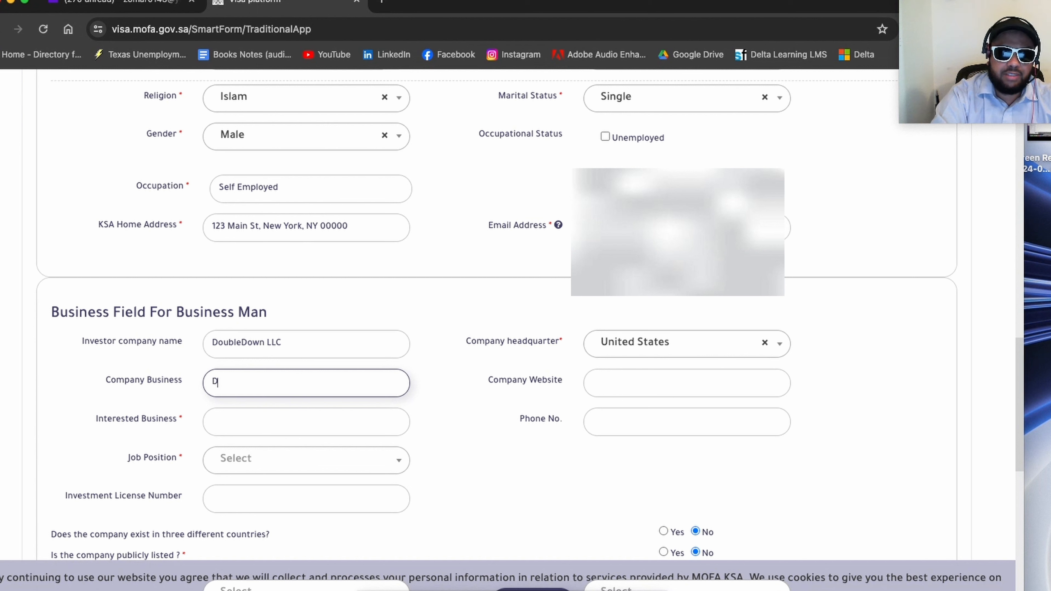
pyautogui.press('BackSpace')
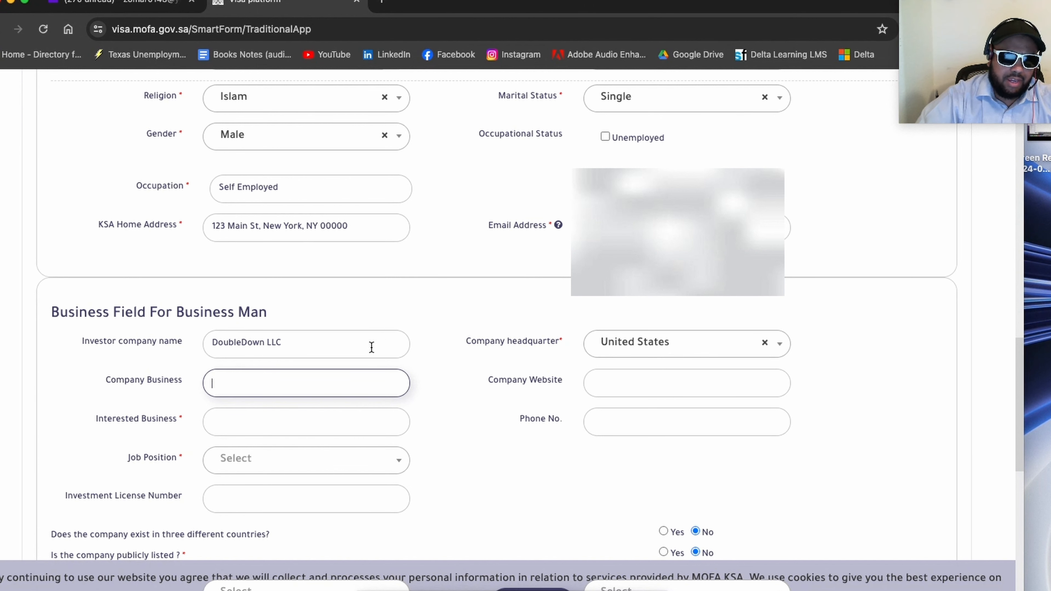
pyautogui.moveTo(371, 345); pyautogui.dragTo(143, 305)
pyautogui.hotkey('ctrl', 'c')
pyautogui.click(215, 385)
pyautogui.hotkey('ctrl', 'v')
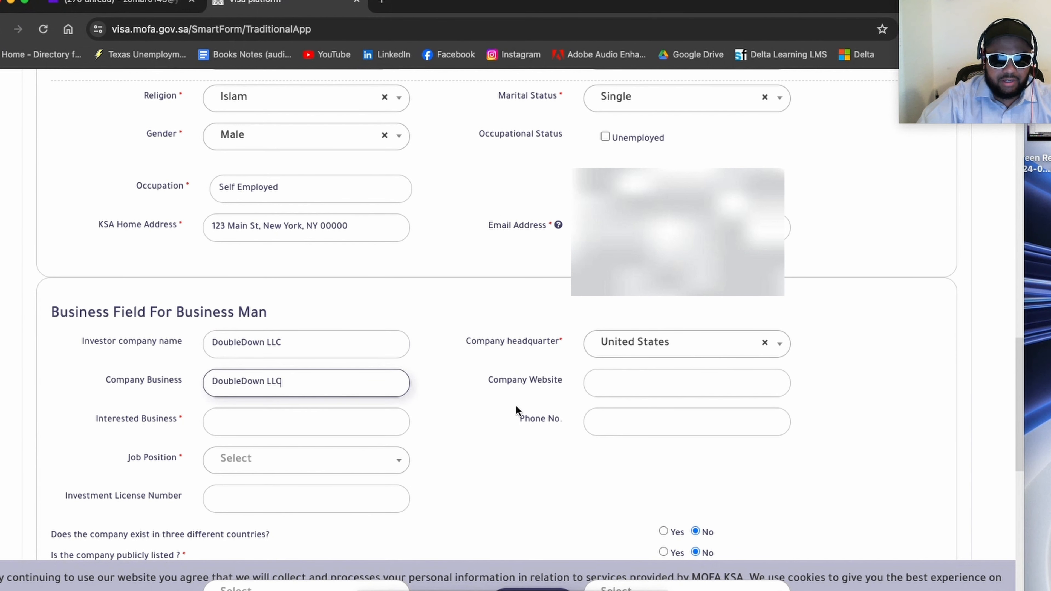
# Step: Enter DoubleDown101.com as the company website
pyautogui.click(607, 388)
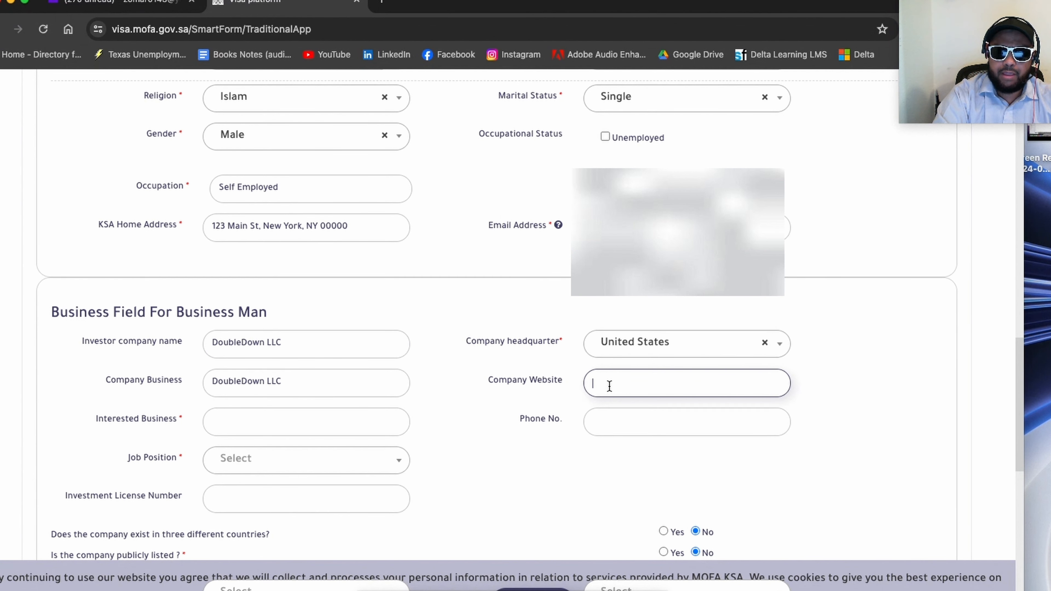
pyautogui.press('super+v')
pyautogui.press('BackSpace')
pyautogui.press('BackSpace')
pyautogui.press('BackSpace')
pyautogui.press('BackSpace')
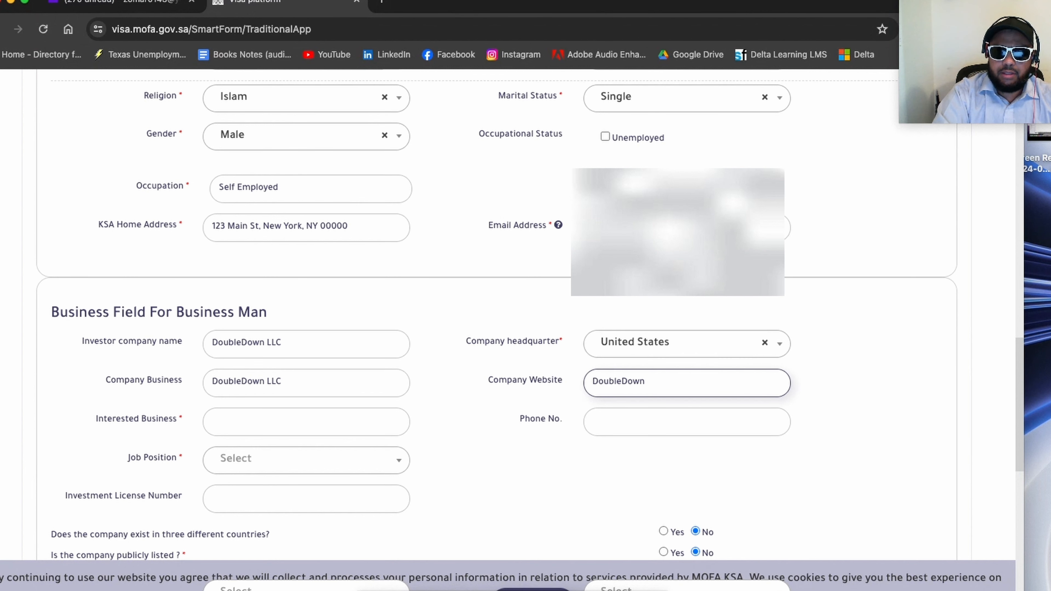
pyautogui.press('BackSpace')
pyautogui.write('n')
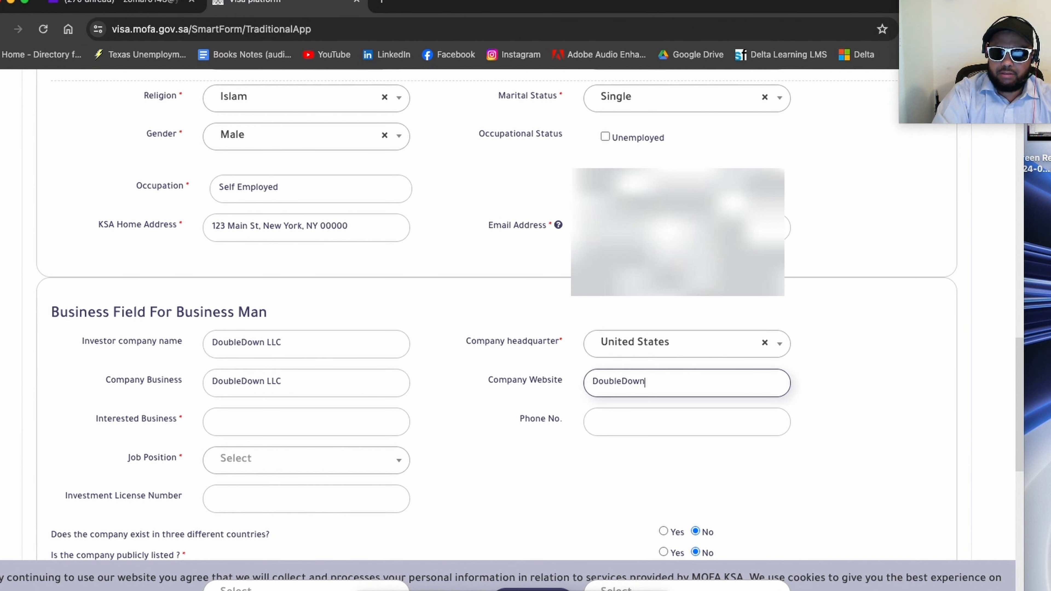
pyautogui.write('101')
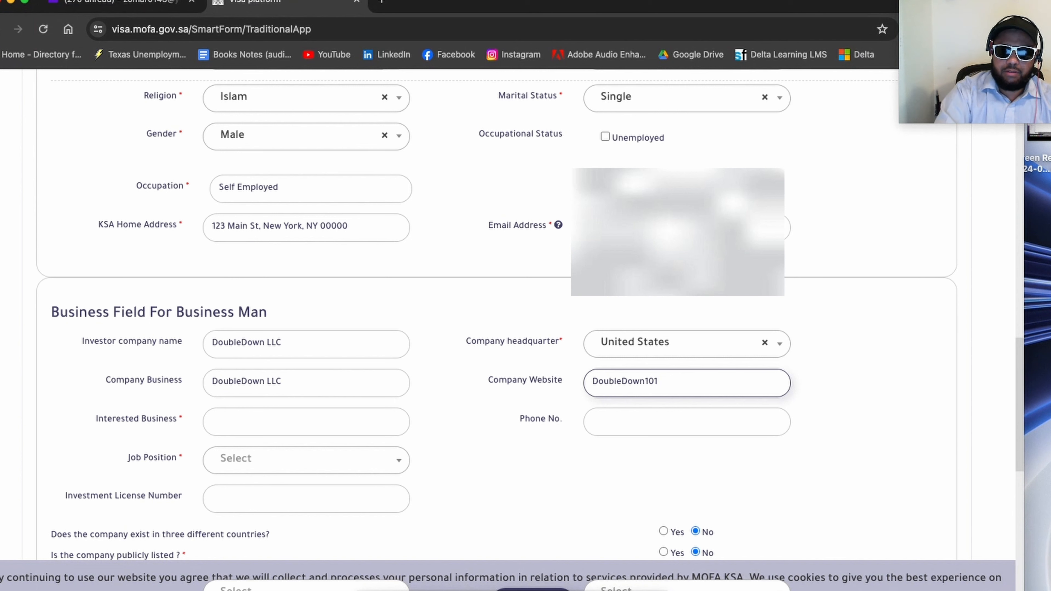
pyautogui.write('.com')
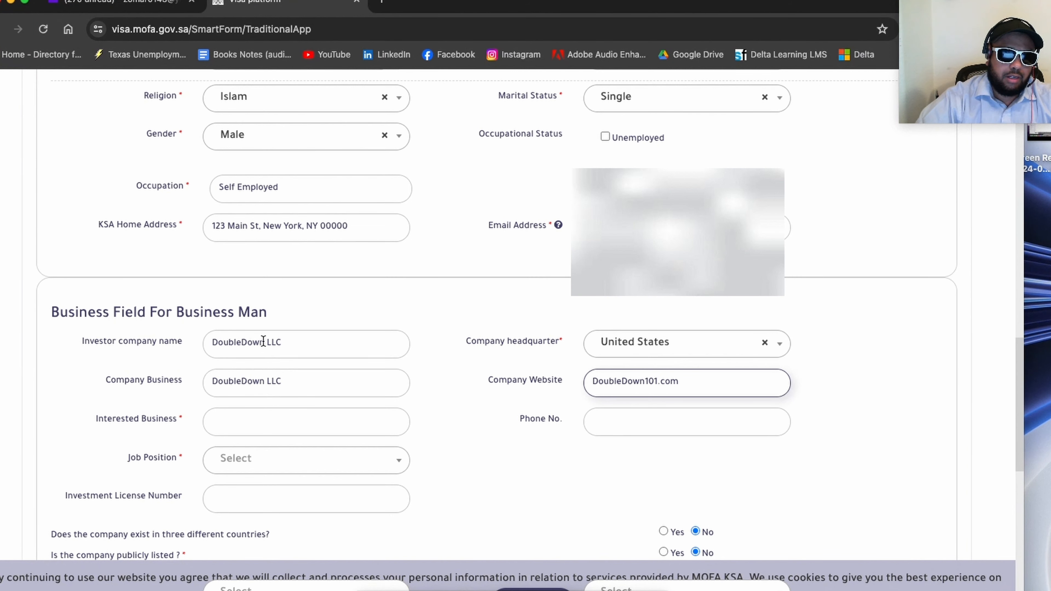
# Step: Enter Sales and Training as the interested business
pyautogui.scroll(-1, 298, 373)
pyautogui.scroll(-1, 298, 373)
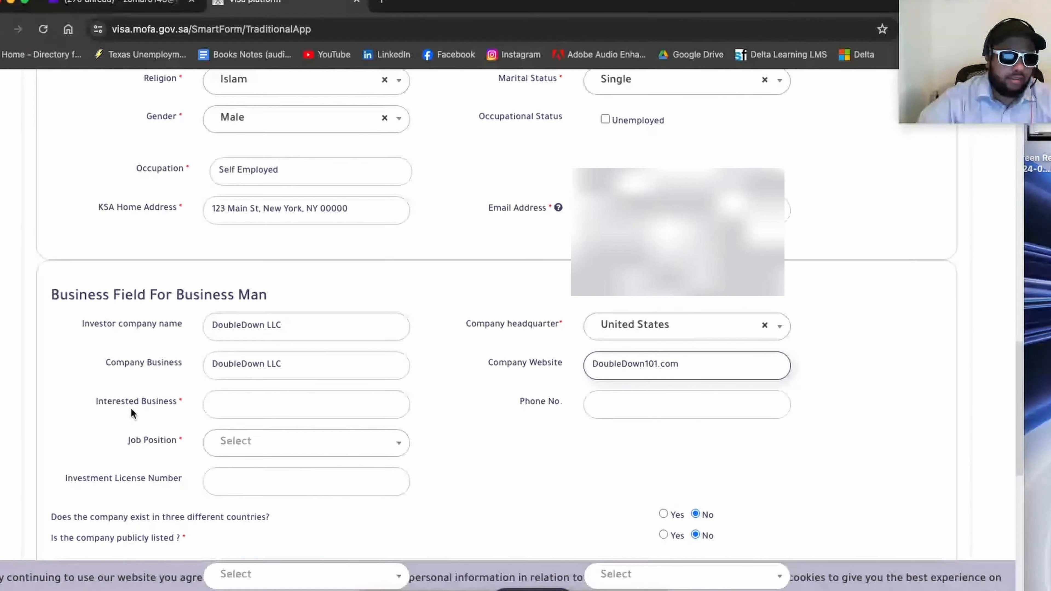
pyautogui.click(244, 401)
pyautogui.scroll(-1, 244, 400)
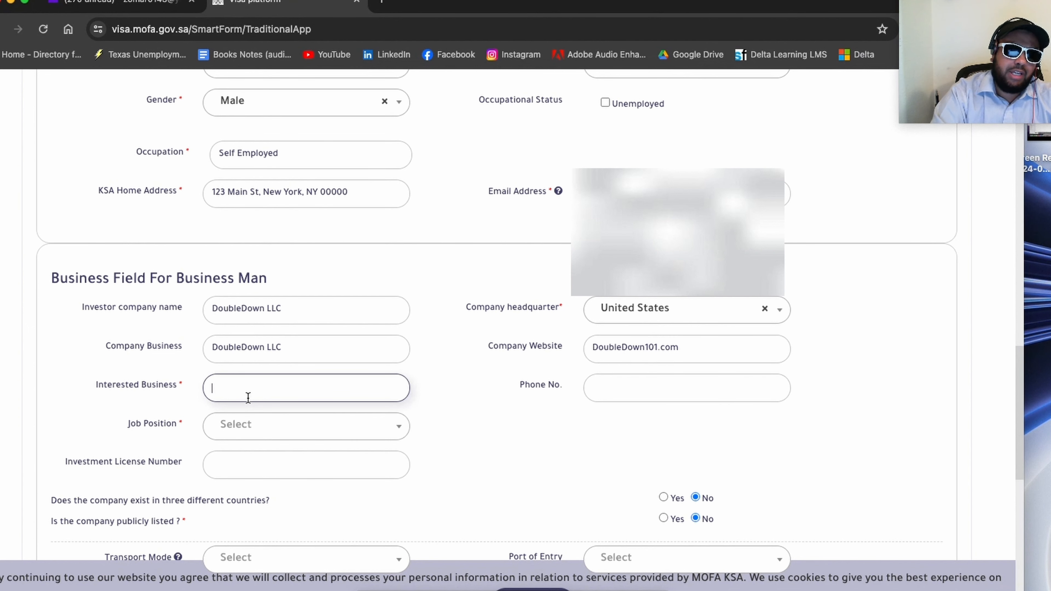
pyautogui.write('Sales')
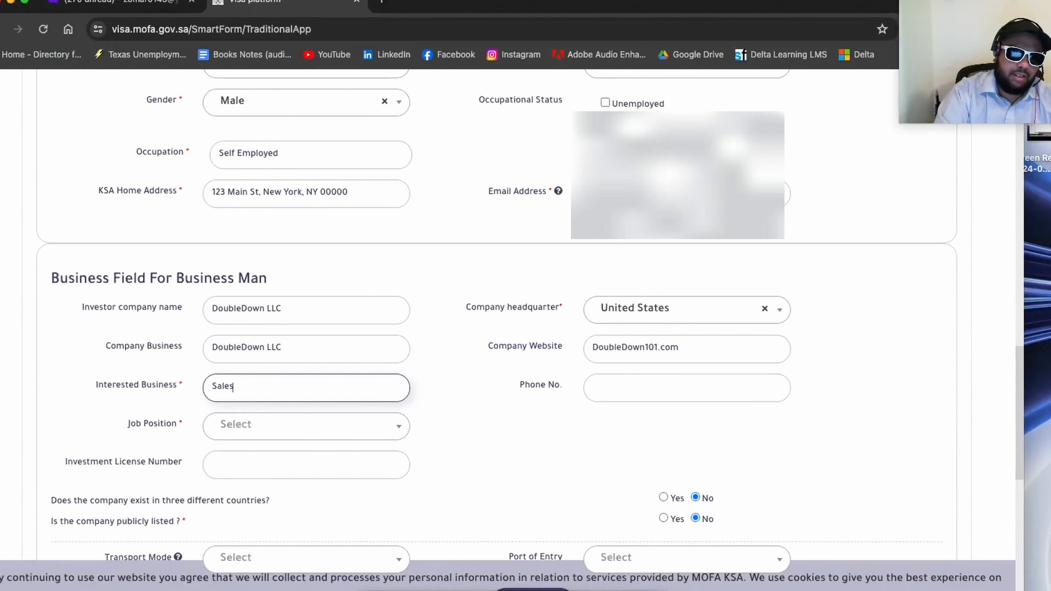
pyautogui.write(' and Tra')
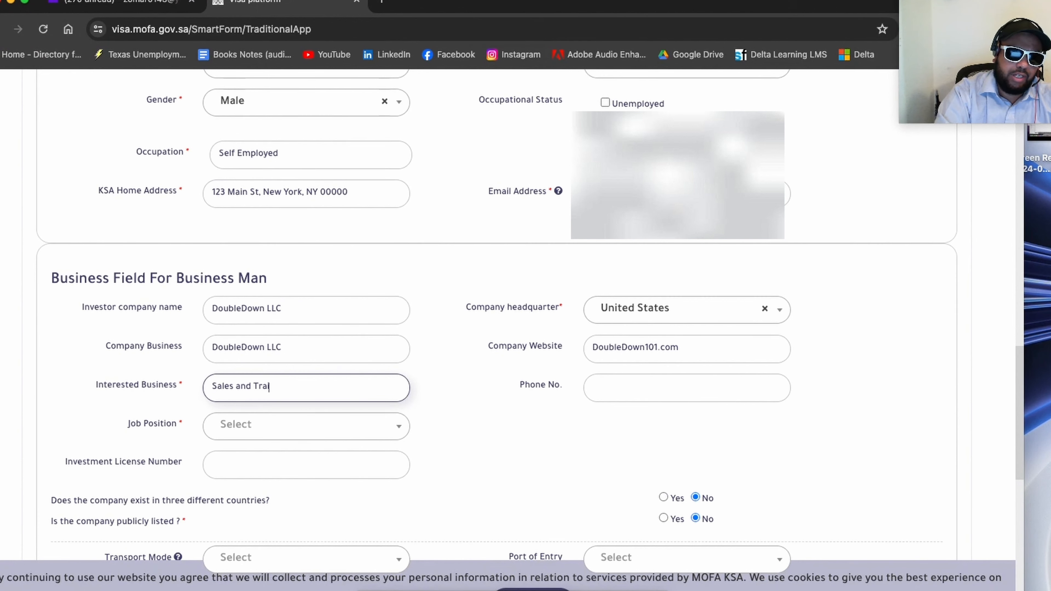
pyautogui.write('ining')
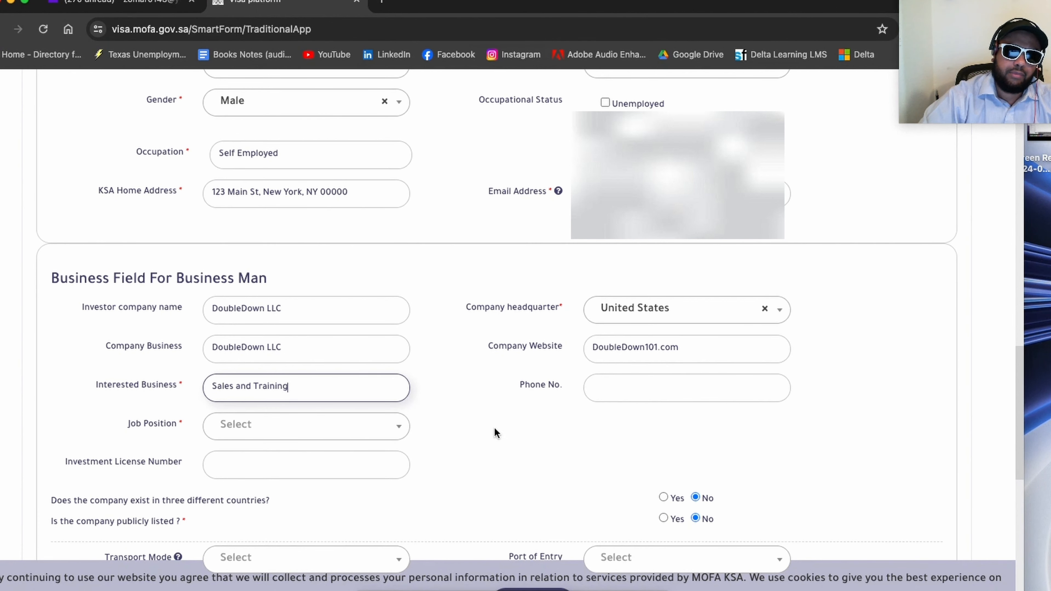
pyautogui.click(460, 414)
# Step: Set the applicant's job position to CEO
pyautogui.scroll(-1, 462, 414)
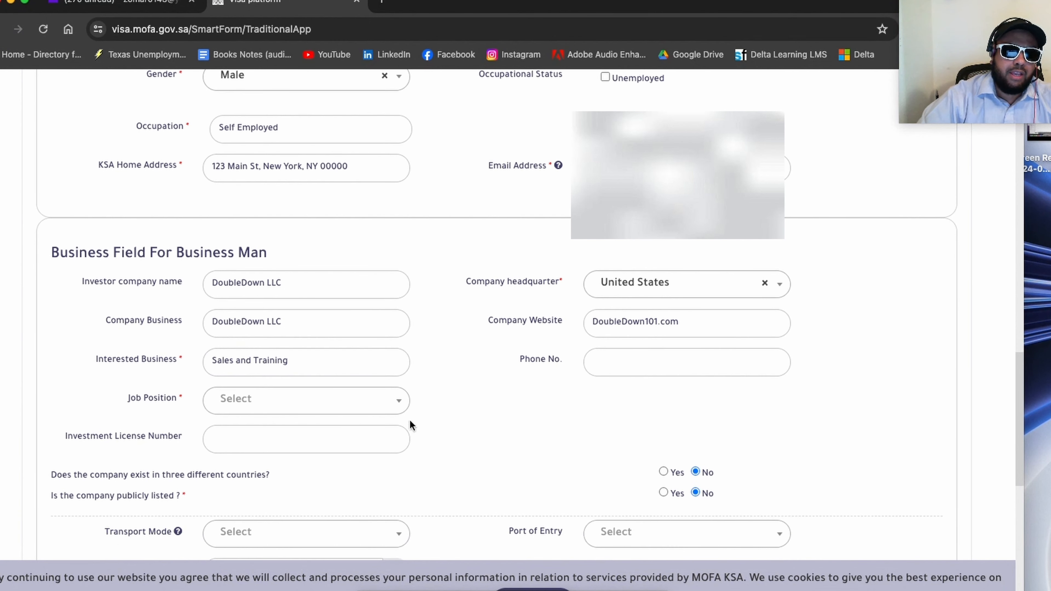
pyautogui.click(280, 405)
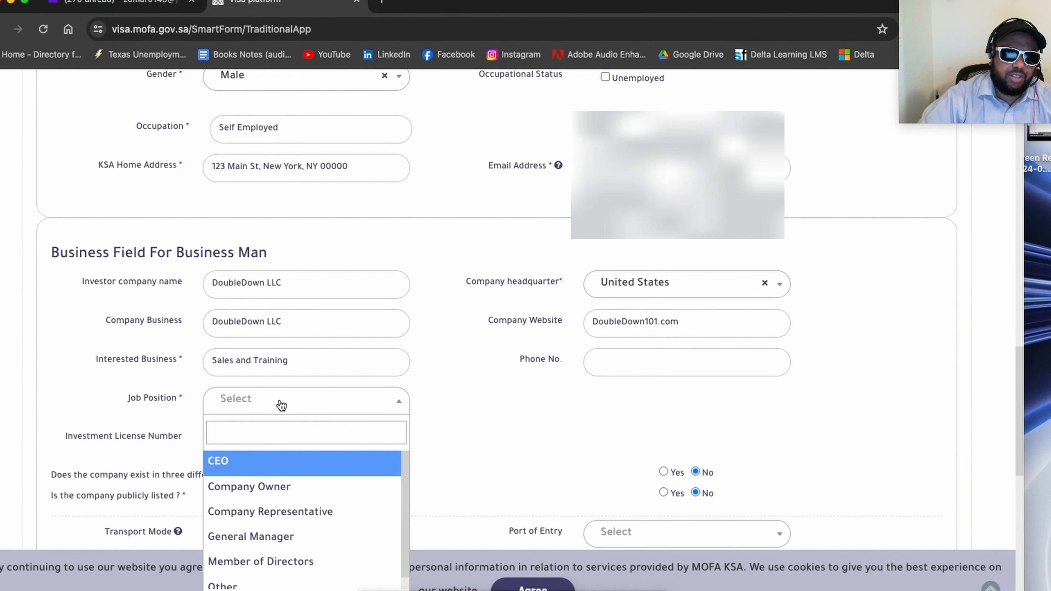
pyautogui.click(278, 467)
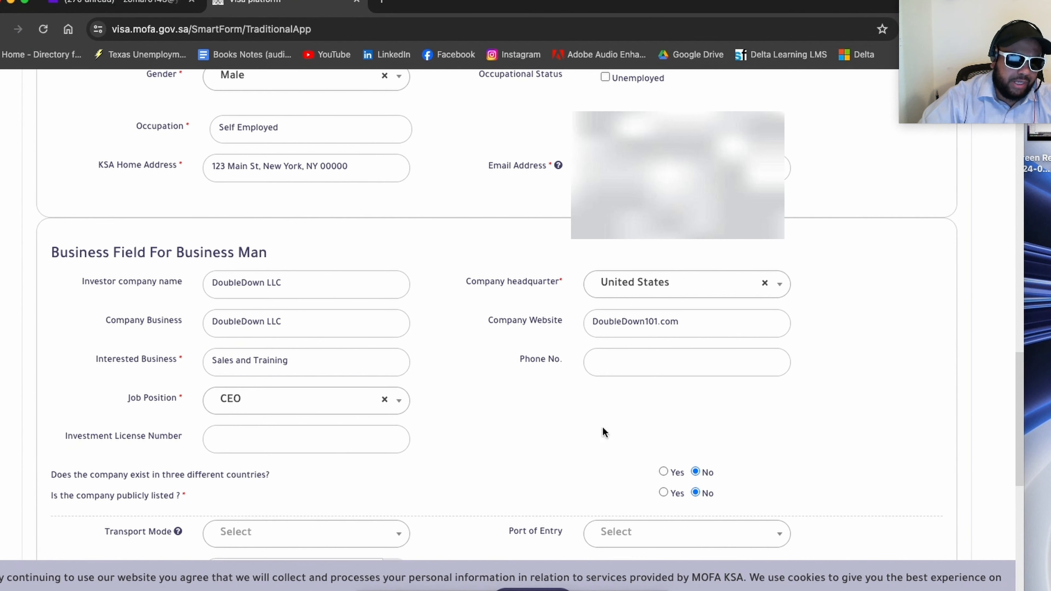
# Step: Fill in the company's phone number in the business field section
pyautogui.click(633, 357)
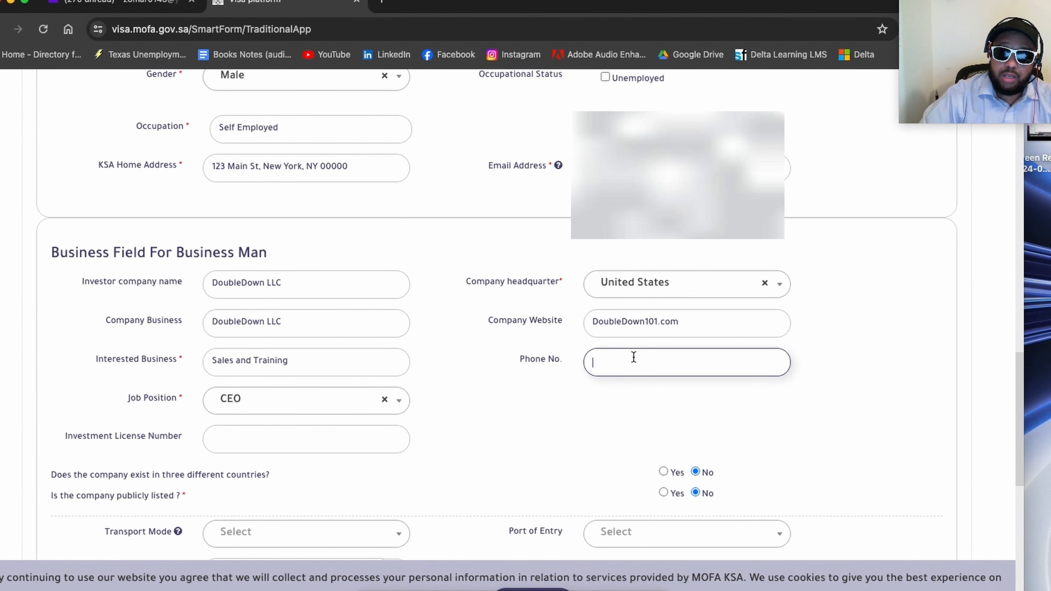
pyautogui.write('16')
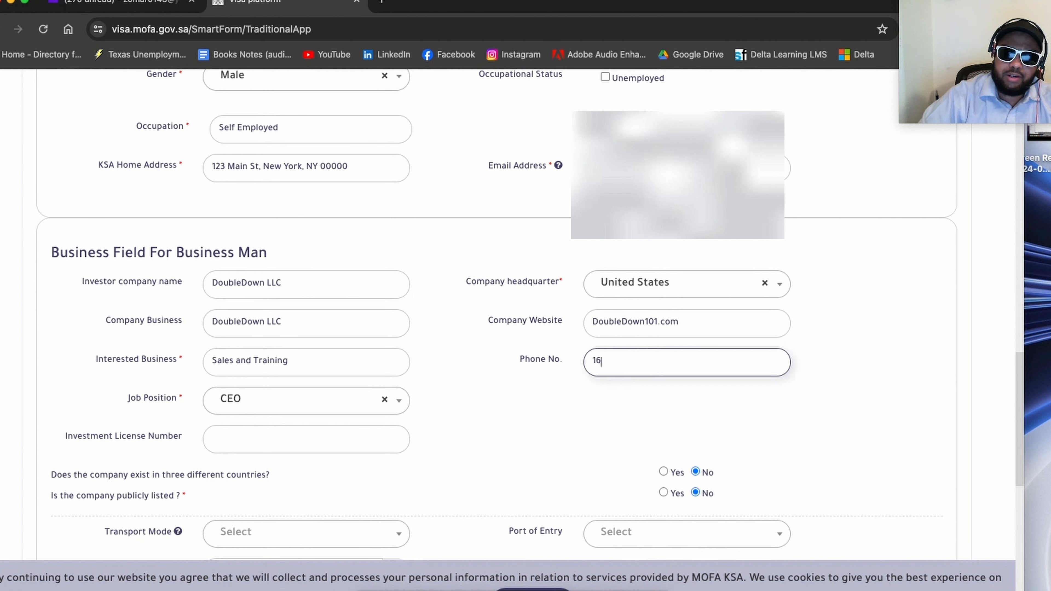
pyautogui.press('BackSpace')
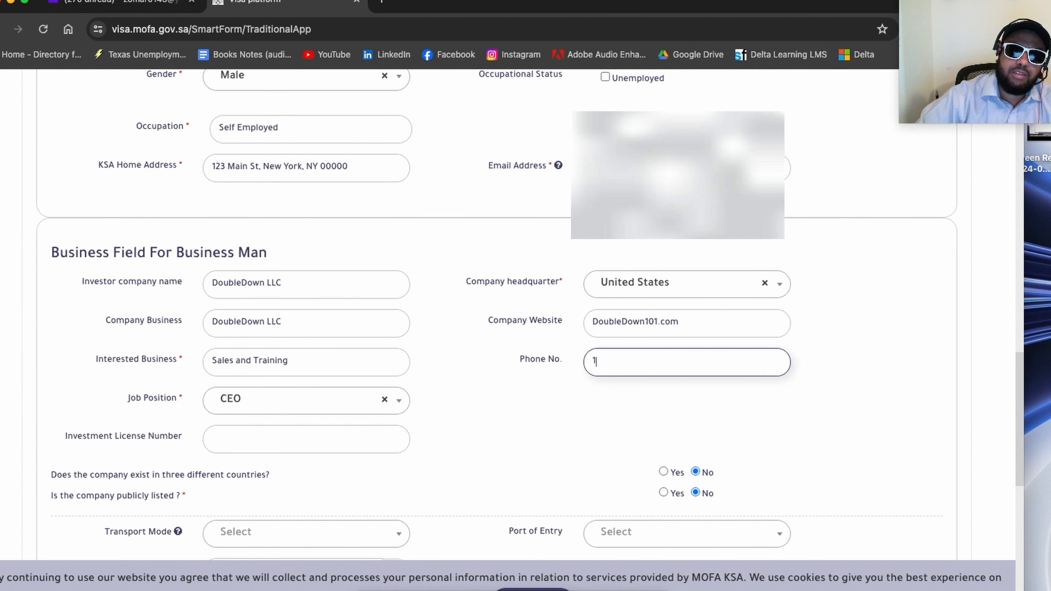
pyautogui.write('32')
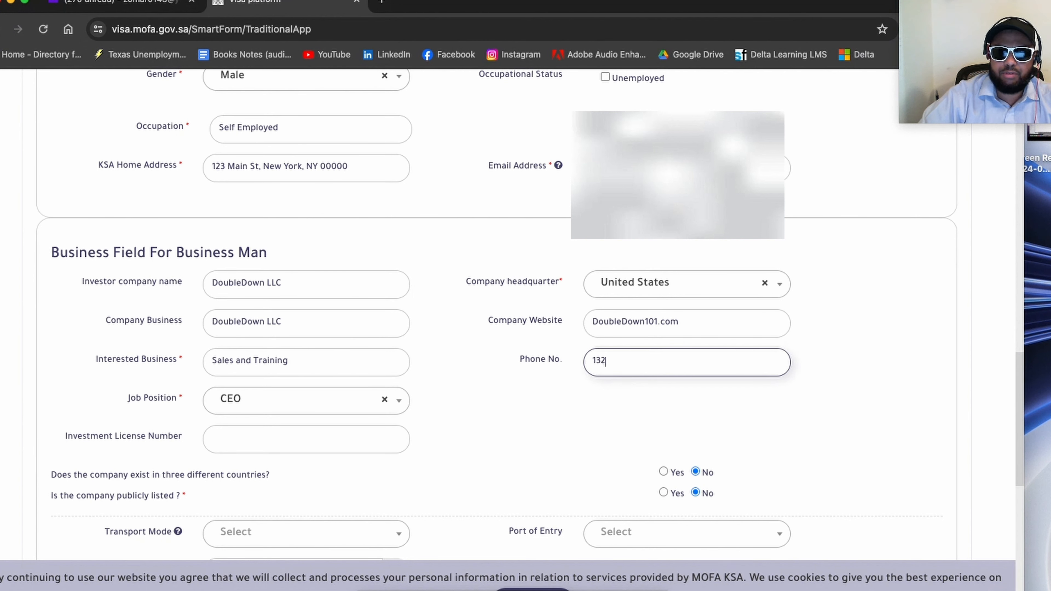
pyautogui.write('055')
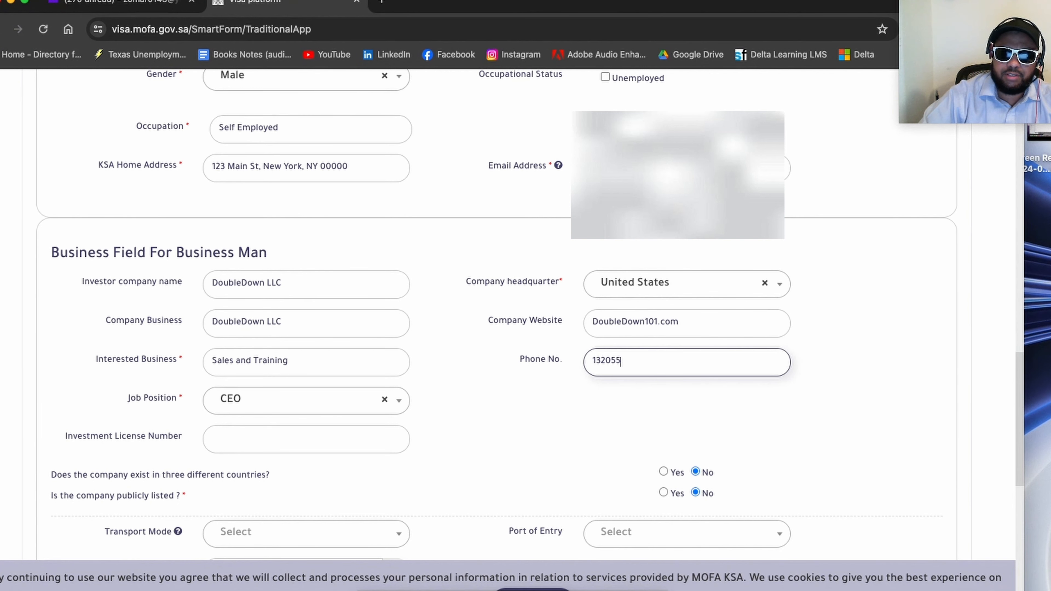
pyautogui.write('55555')
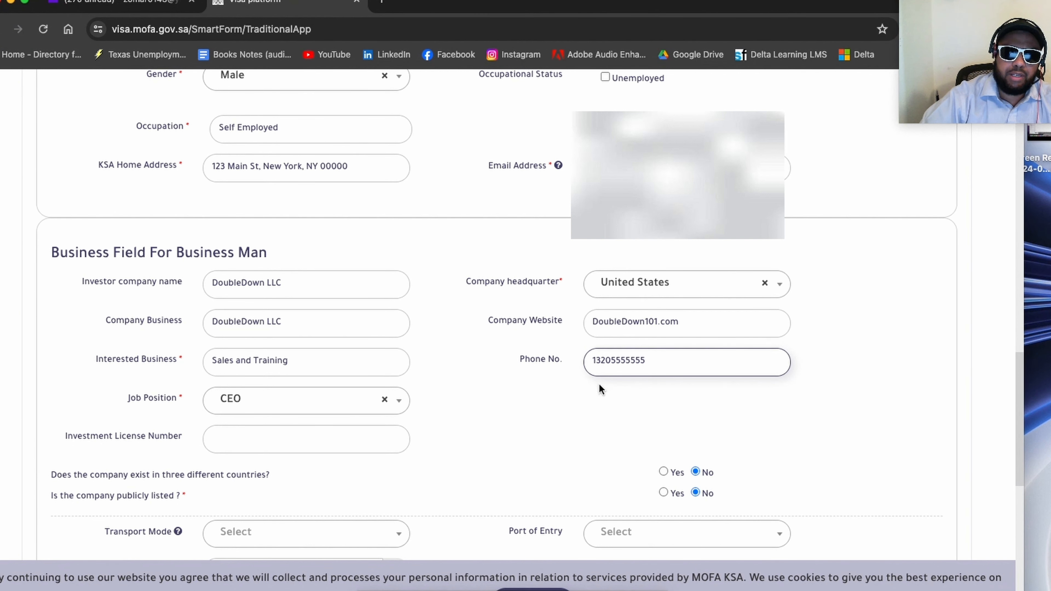
pyautogui.click(557, 411)
# Step: Fill in the company's investment license number
pyautogui.scroll(-2, 558, 409)
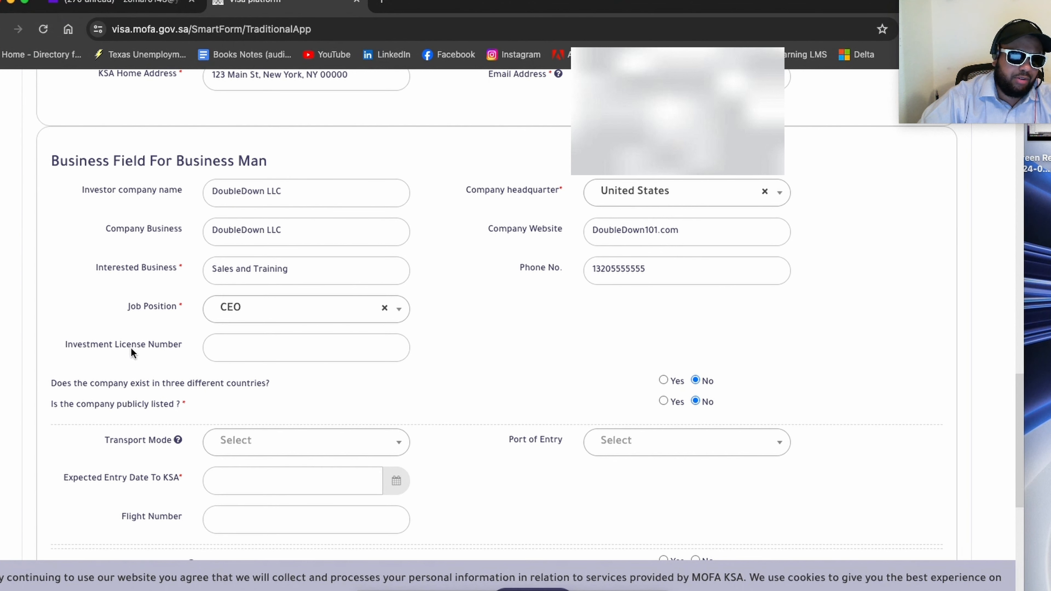
pyautogui.click(238, 345)
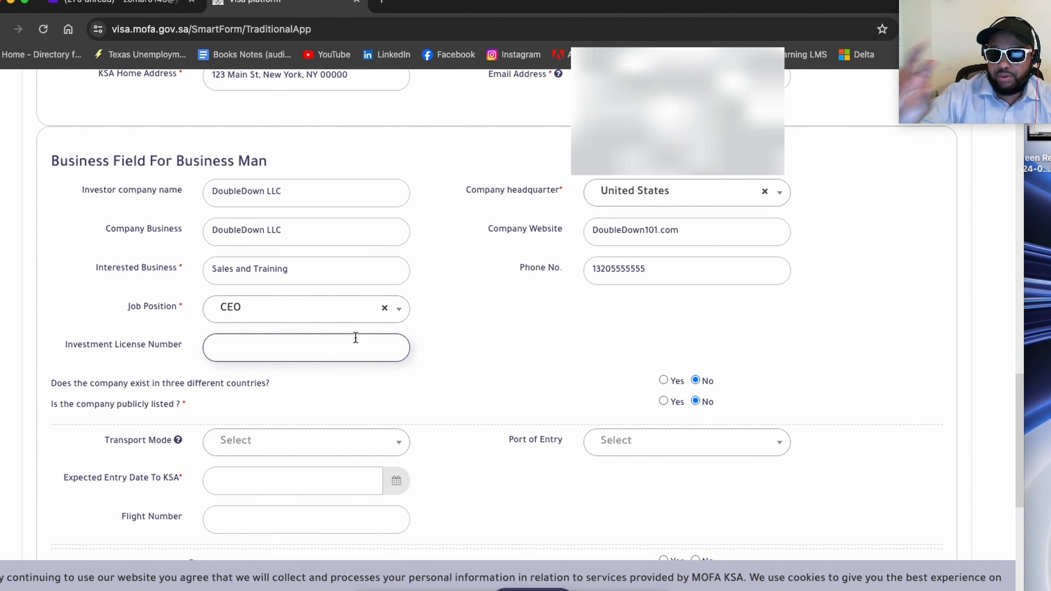
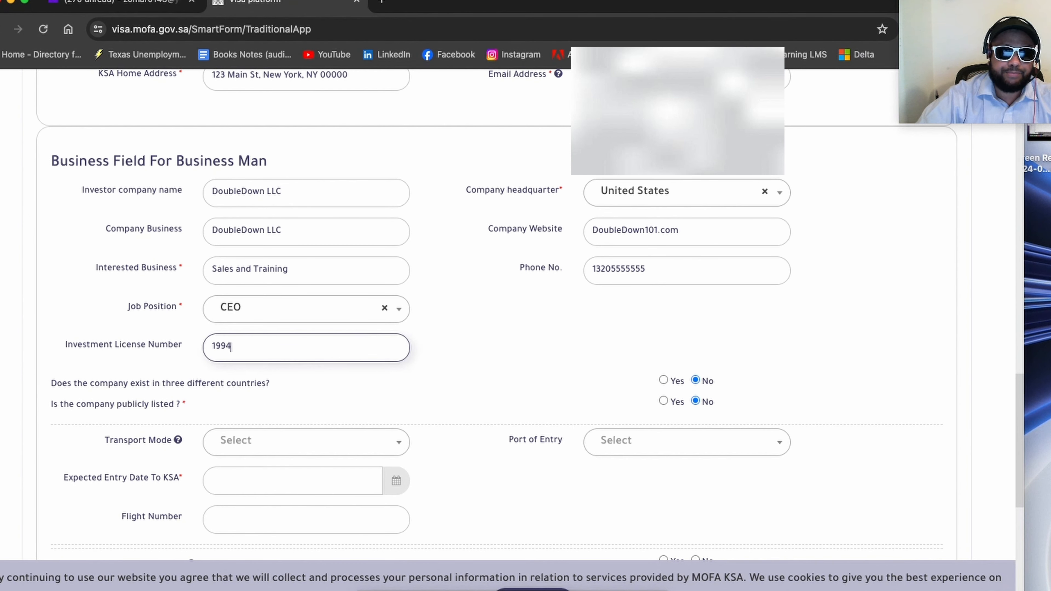
pyautogui.click(530, 332)
# Step: Set the transport mode to By Air and check the available port of entry options
pyautogui.scroll(-1, 532, 330)
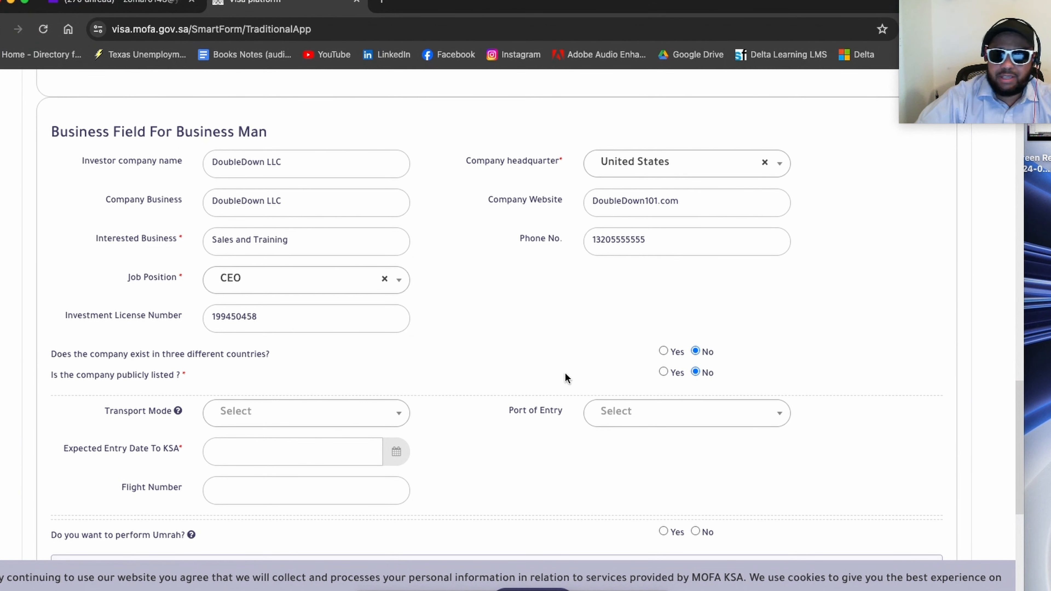
pyautogui.scroll(-1, 584, 351)
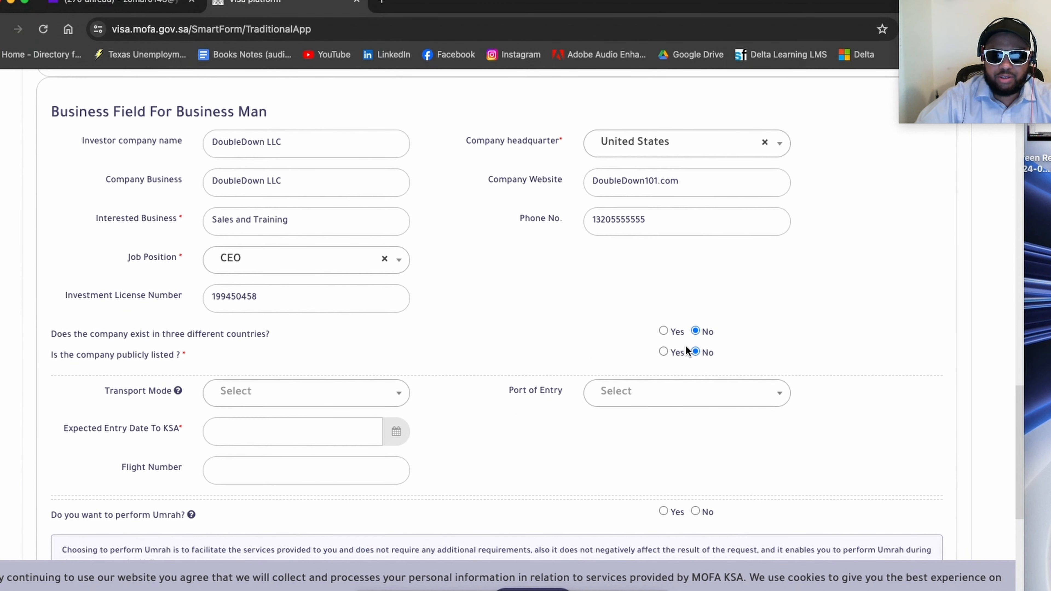
pyautogui.scroll(-2, 553, 344)
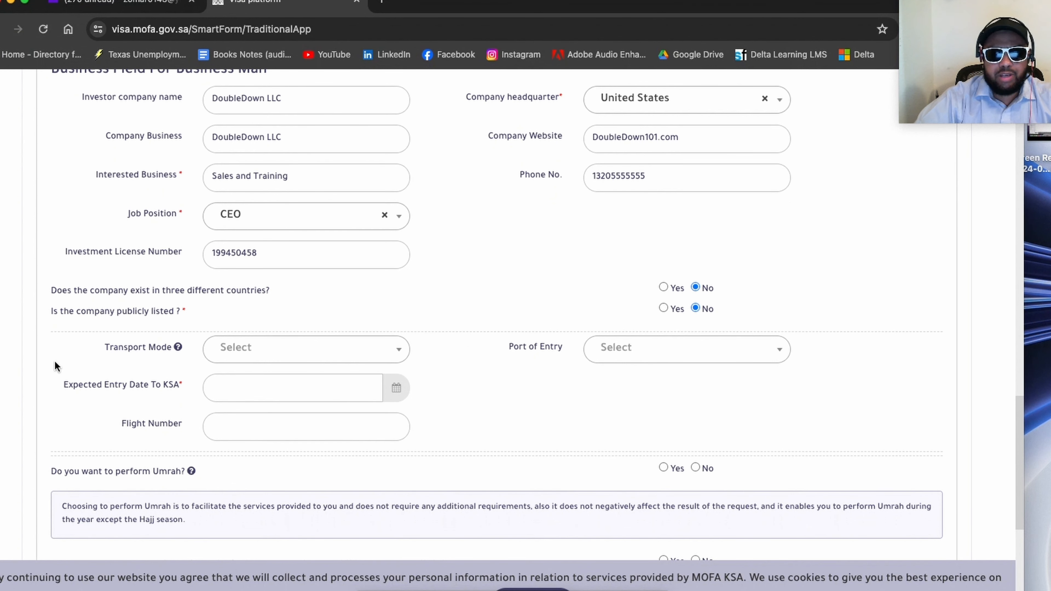
pyautogui.click(224, 356)
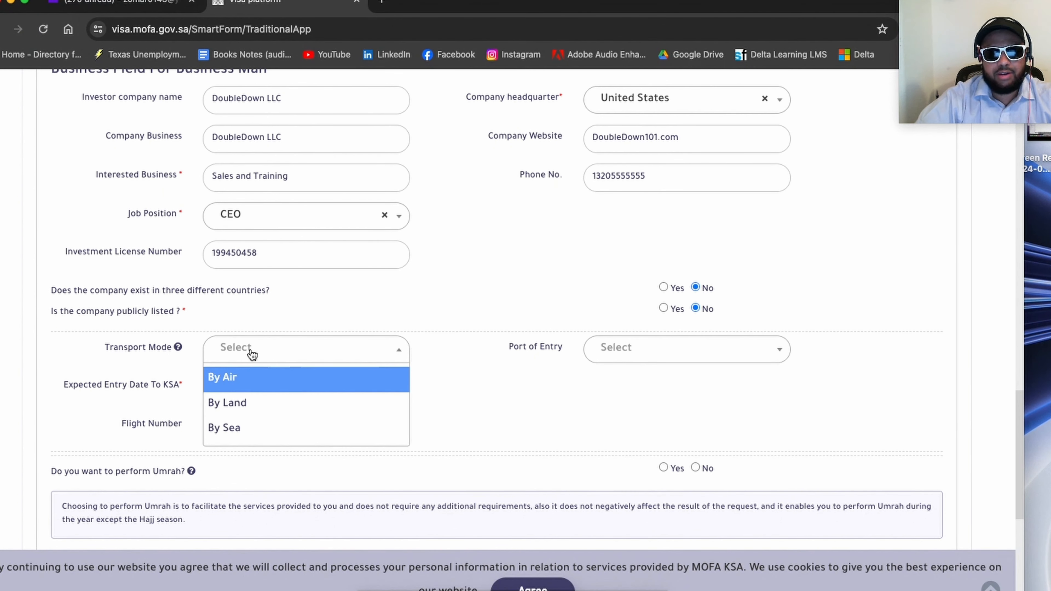
pyautogui.click(239, 377)
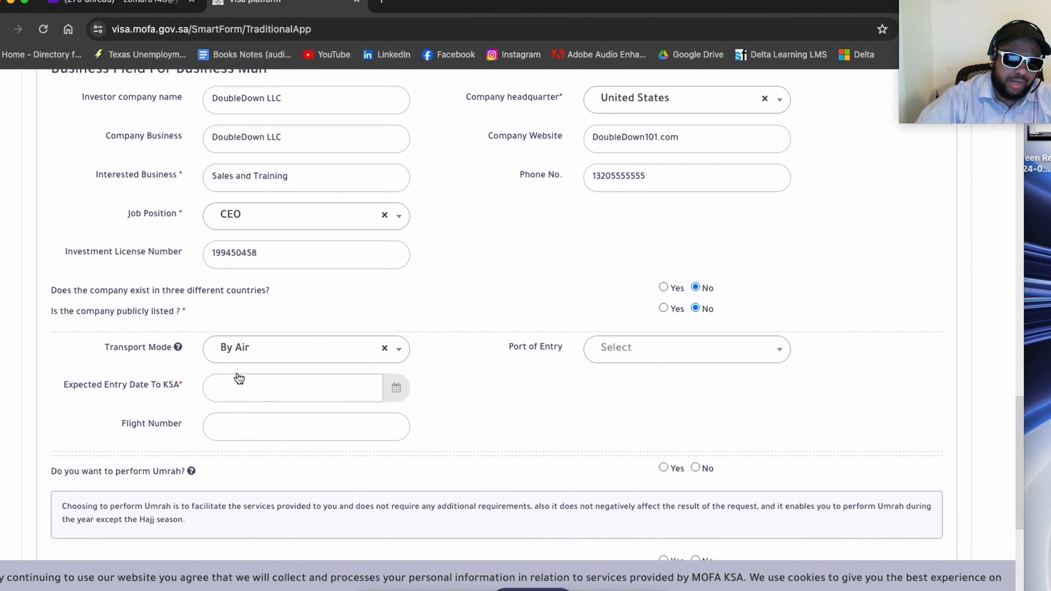
pyautogui.click(627, 357)
pyautogui.click(509, 408)
# Step: Set the expected entry date to KSA to 2024/07/01
pyautogui.click(263, 398)
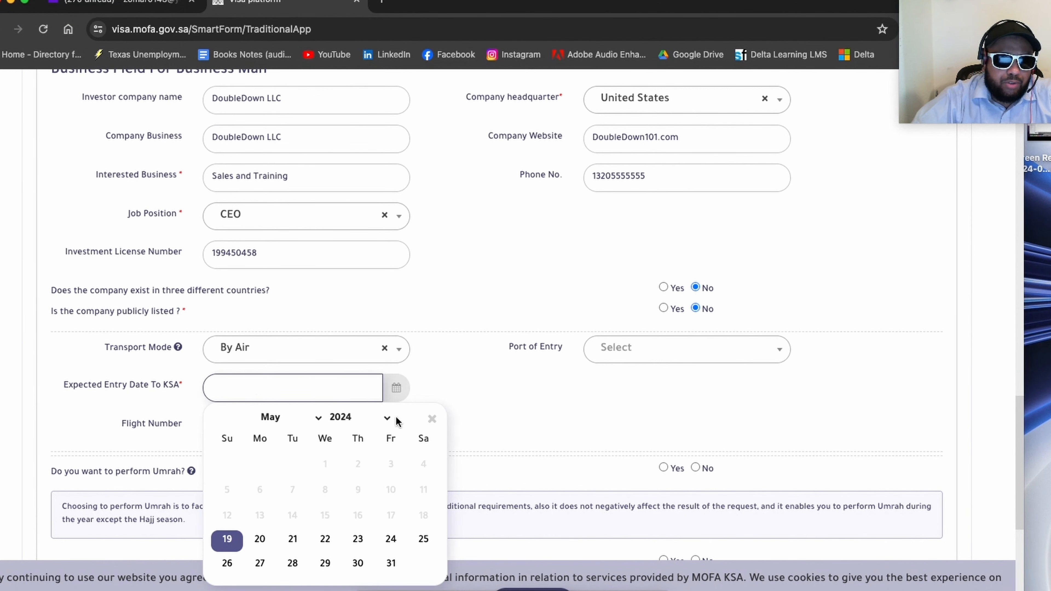
pyautogui.click(316, 419)
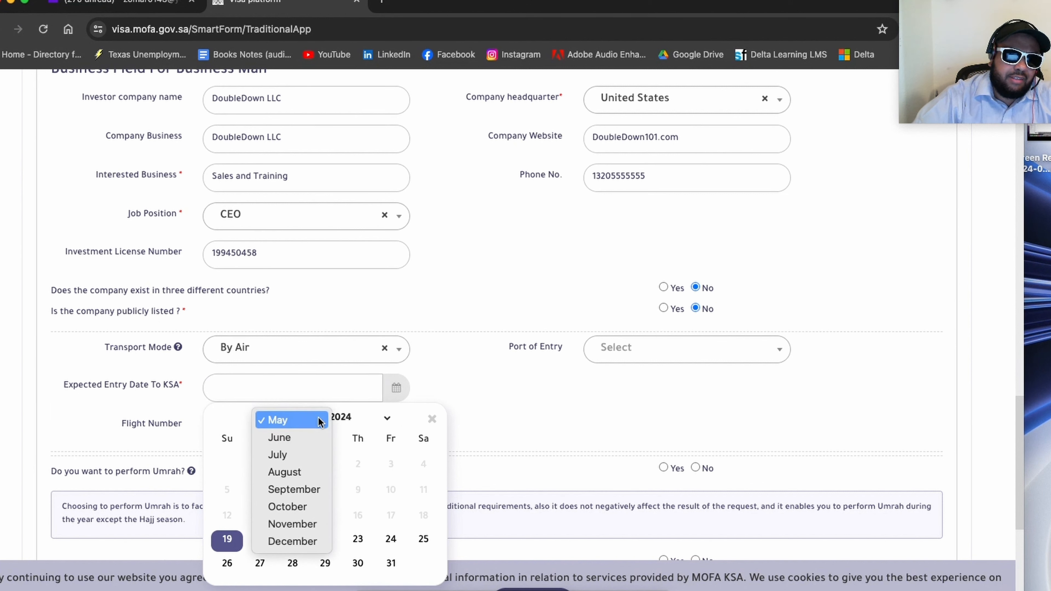
pyautogui.click(309, 437)
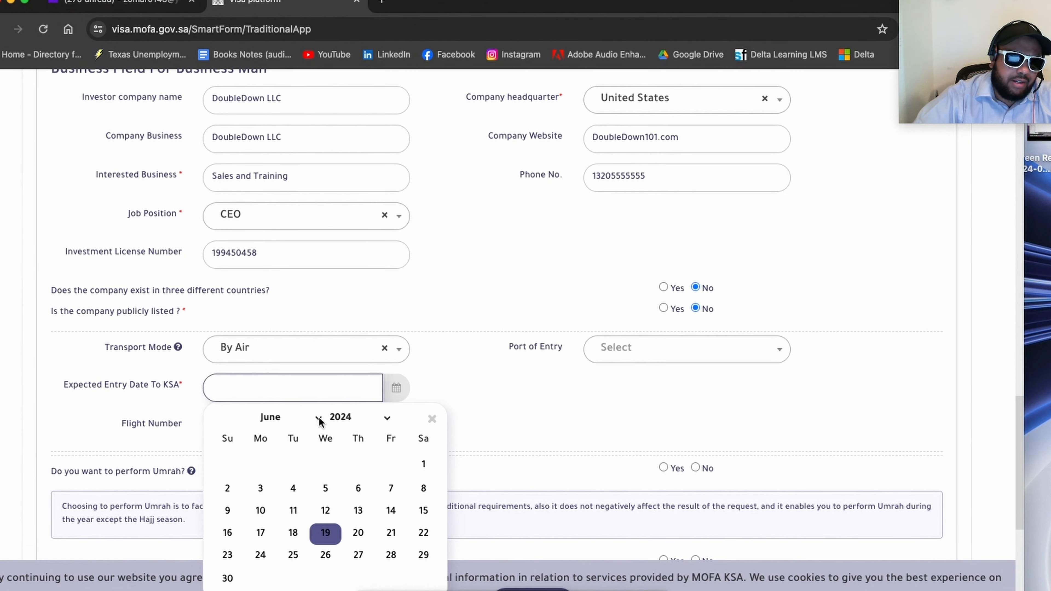
pyautogui.click(319, 419)
pyautogui.click(309, 438)
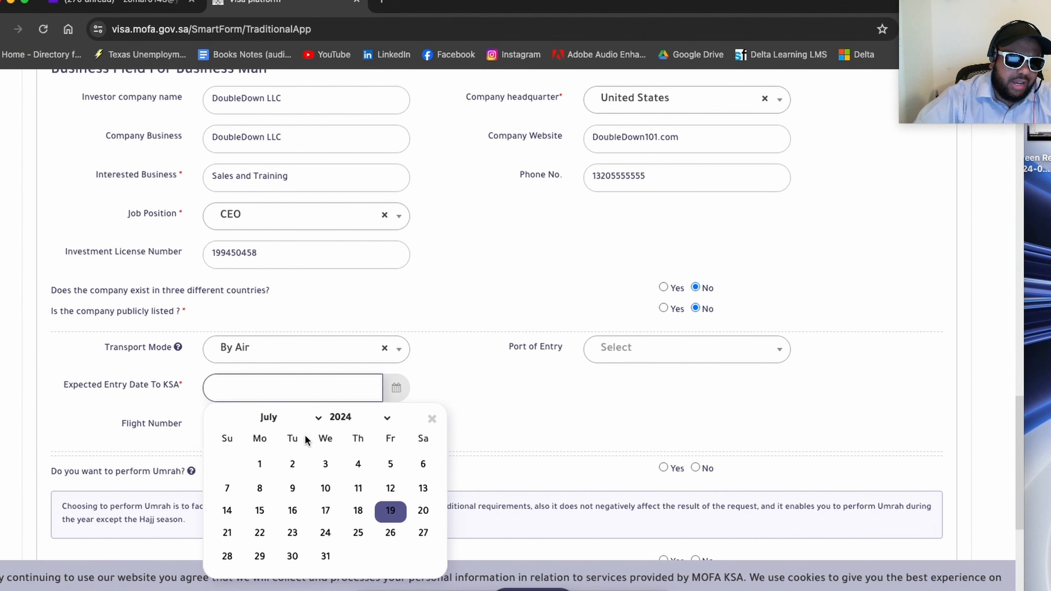
pyautogui.click(259, 463)
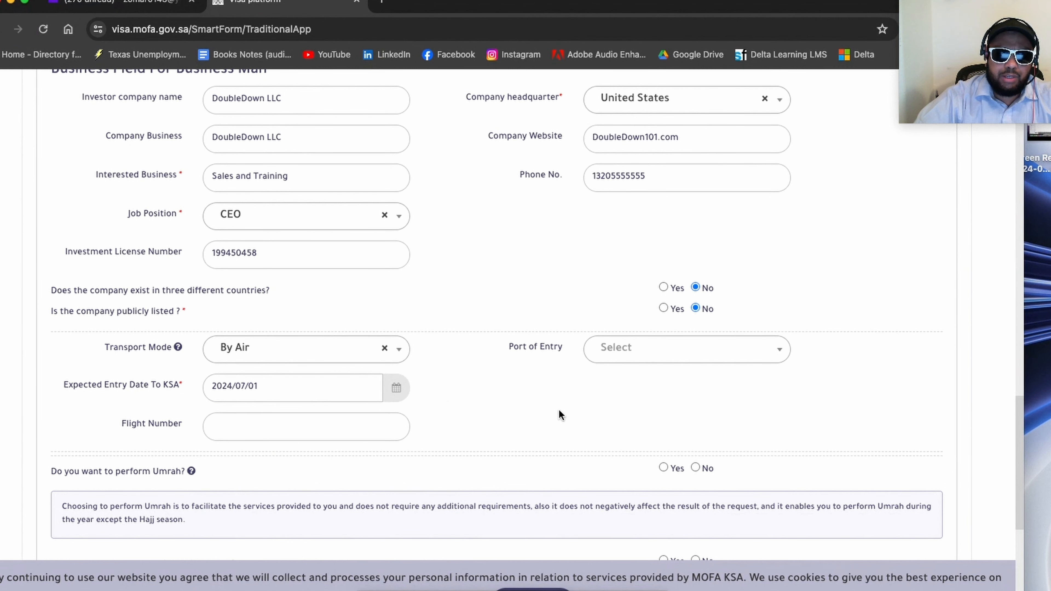
# Step: Recheck which ports of entry can be chosen for the trip
pyautogui.click(624, 350)
pyautogui.click(515, 411)
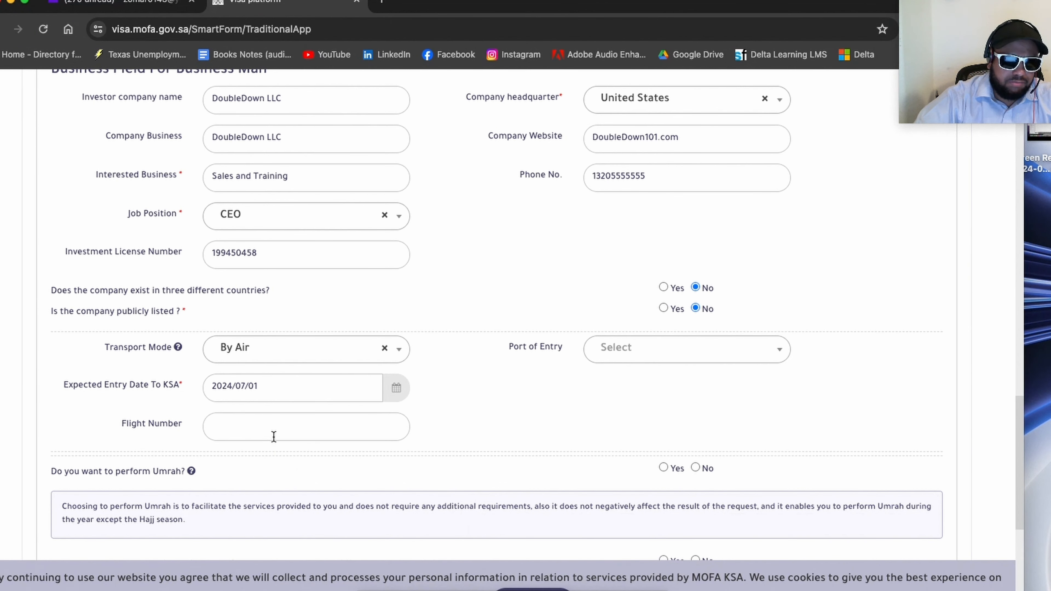
pyautogui.scroll(-2, 453, 422)
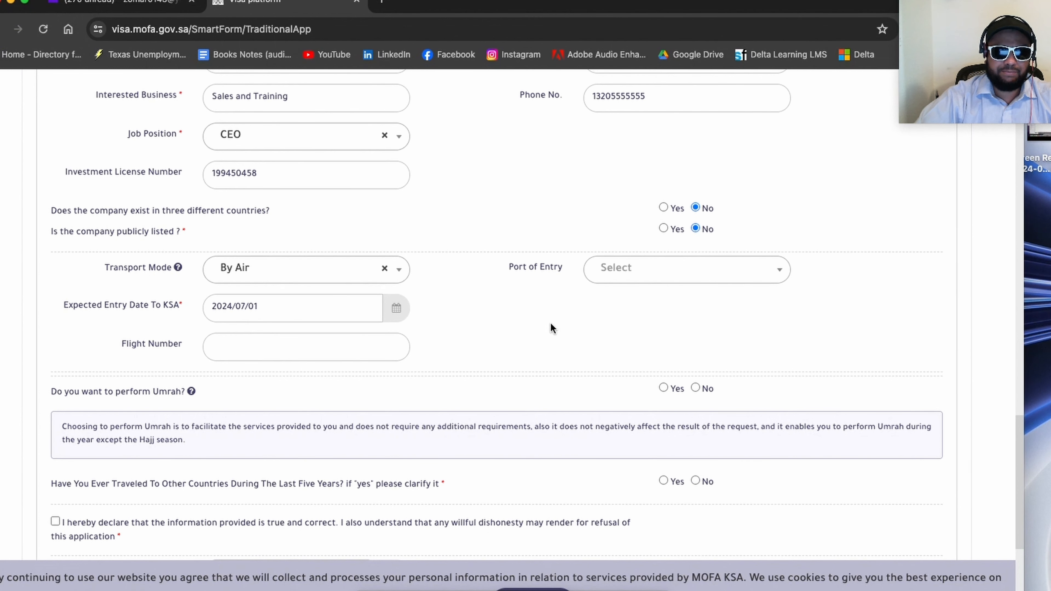
pyautogui.click(639, 276)
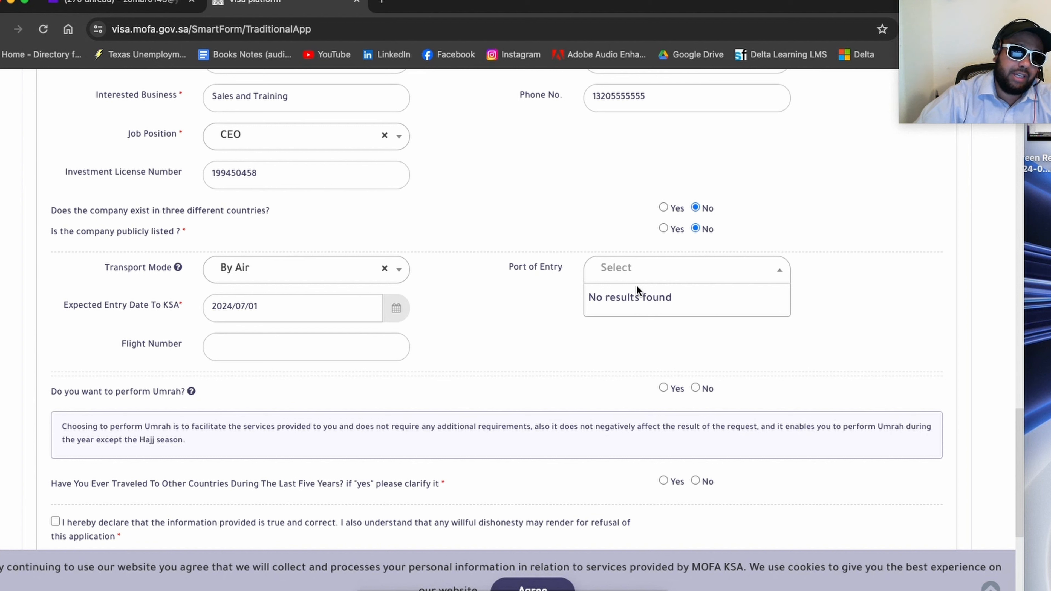
pyautogui.click(530, 320)
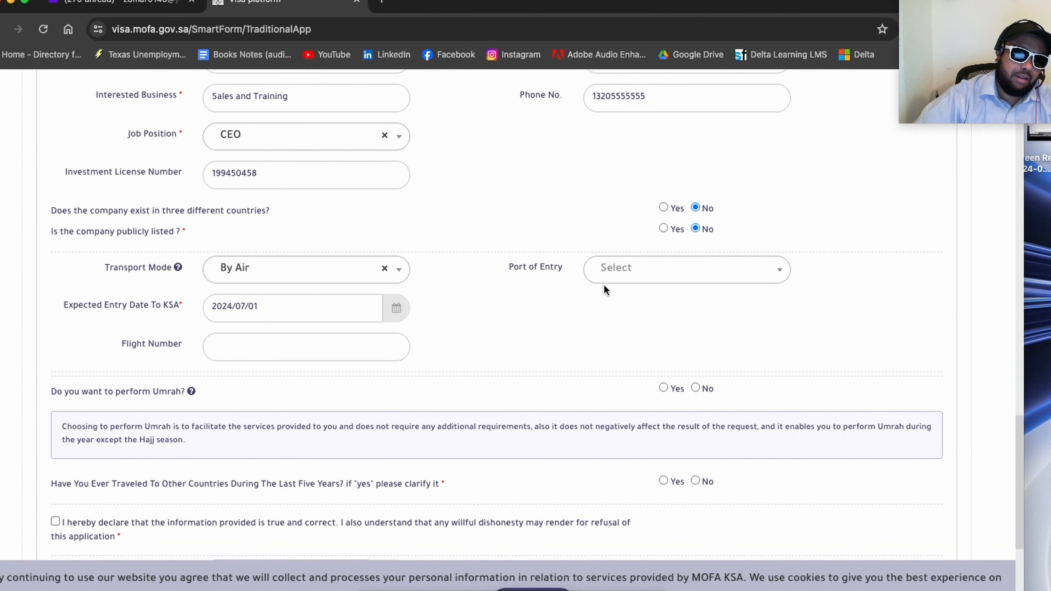
pyautogui.click(612, 274)
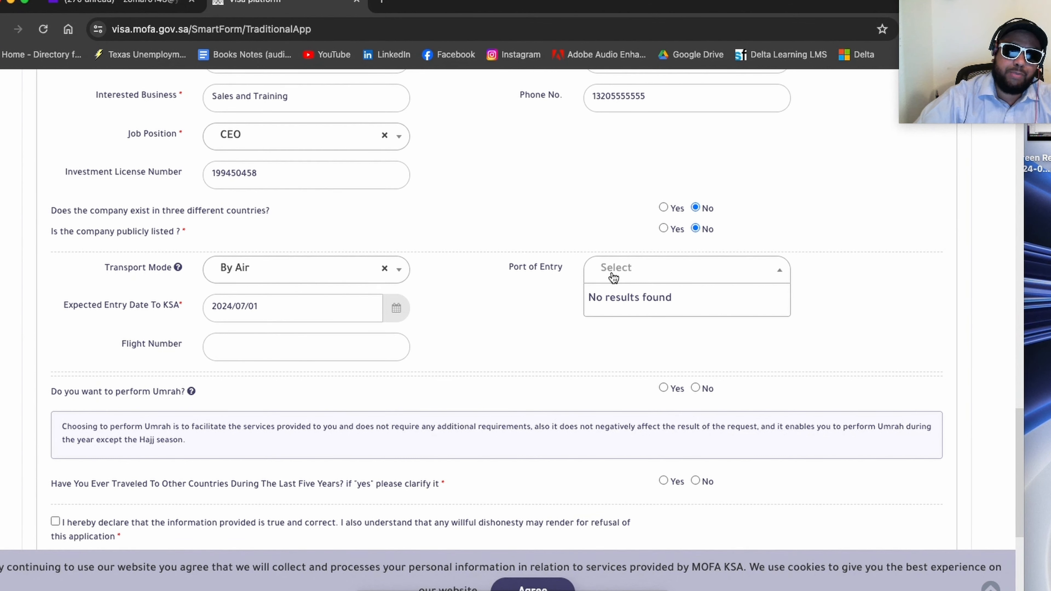
pyautogui.click(613, 277)
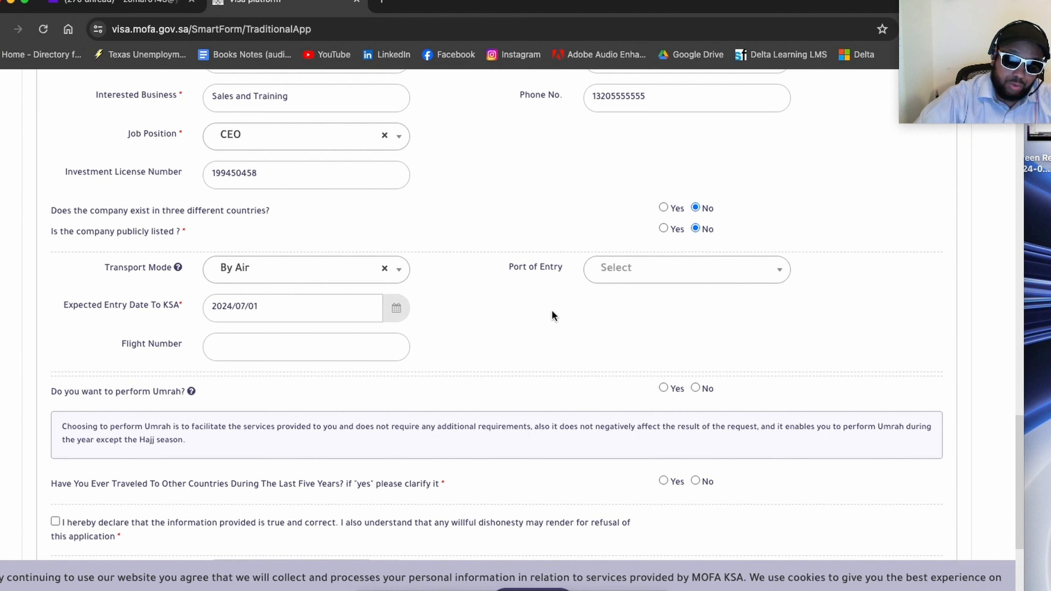
# Step: Read the note about performing Umrah and answer Yes to the Umrah question
pyautogui.scroll(-2, 553, 310)
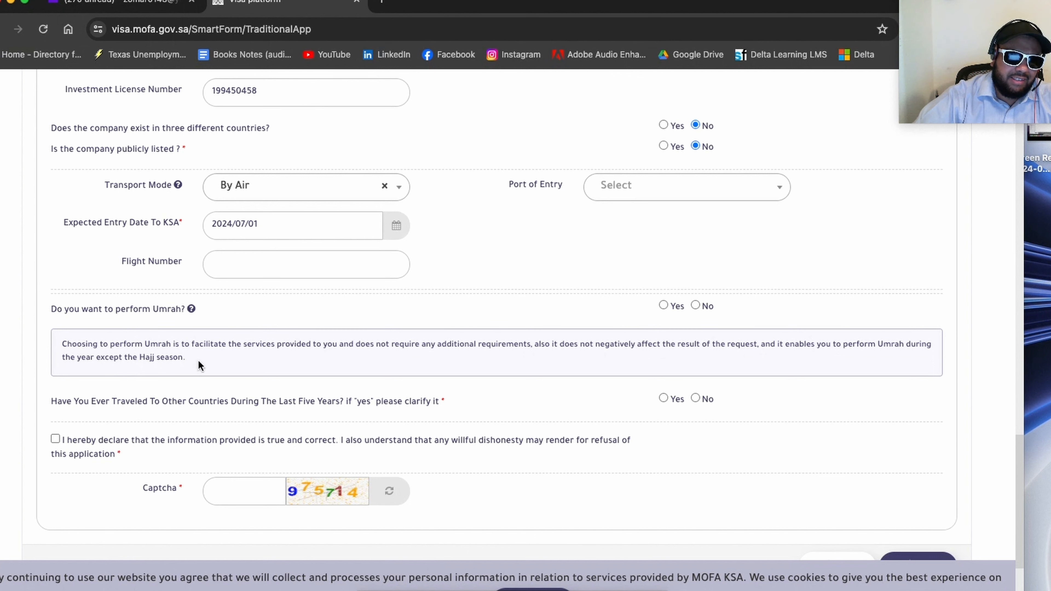
pyautogui.moveTo(200, 365); pyautogui.dragTo(62, 350)
pyautogui.click(92, 346)
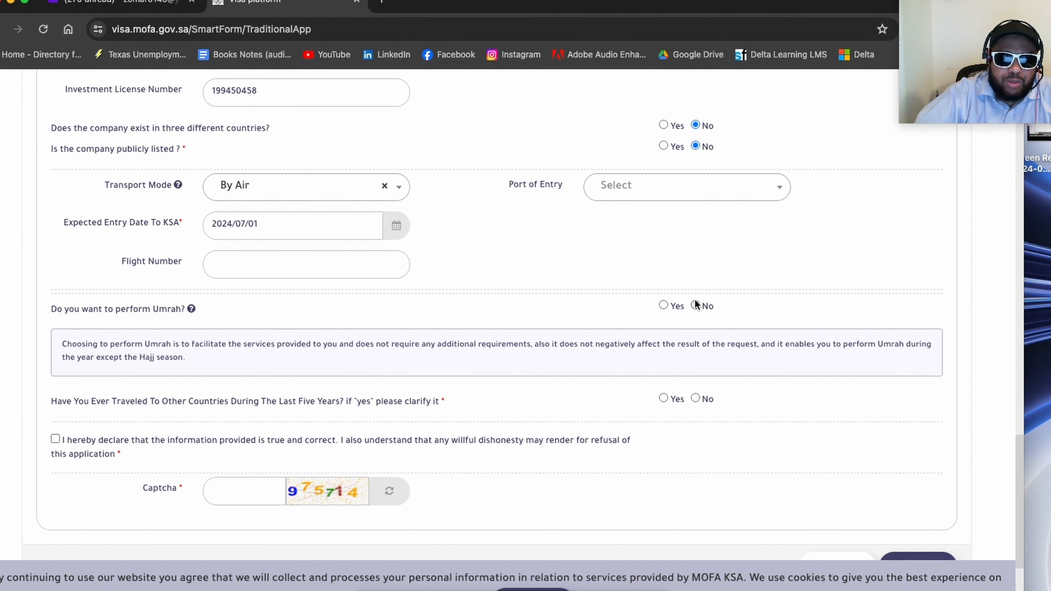
pyautogui.click(664, 305)
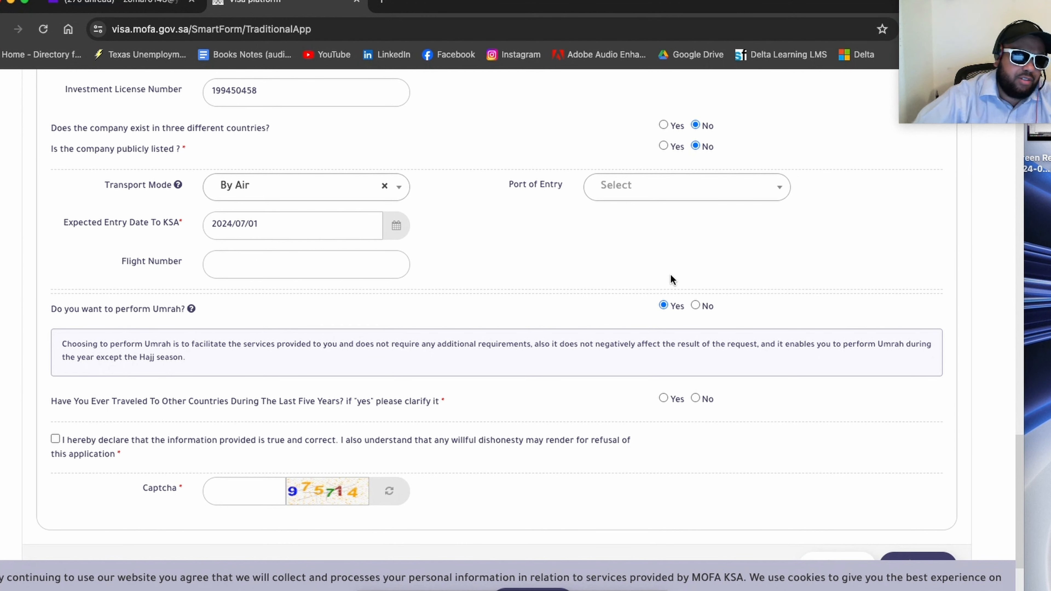
# Step: Accept the declaration of true information and answer Yes to having traveled to other countries during the last five years
pyautogui.scroll(-3, 492, 364)
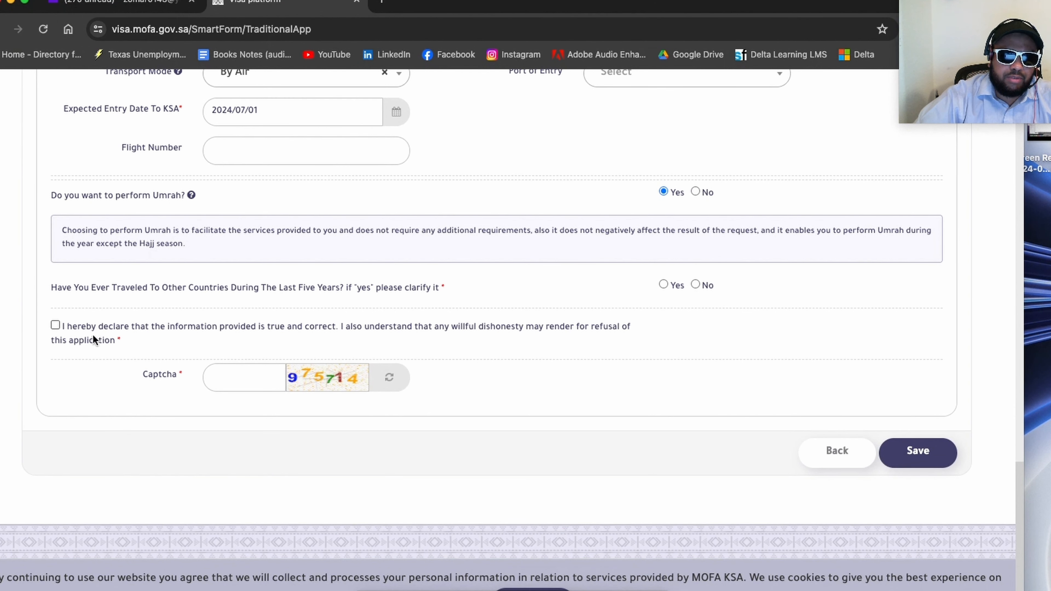
pyautogui.click(55, 325)
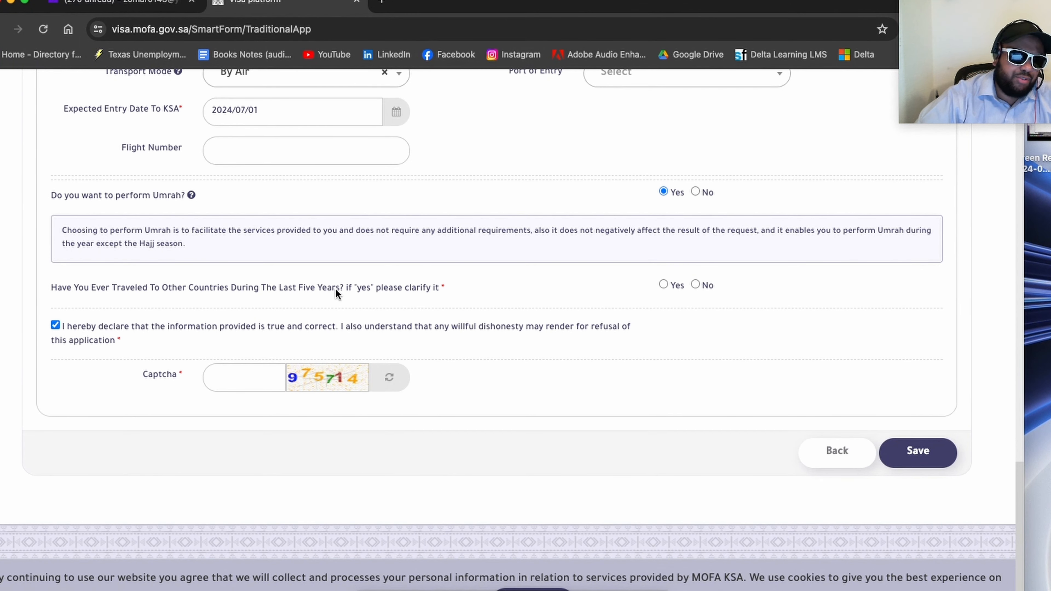
pyautogui.click(663, 284)
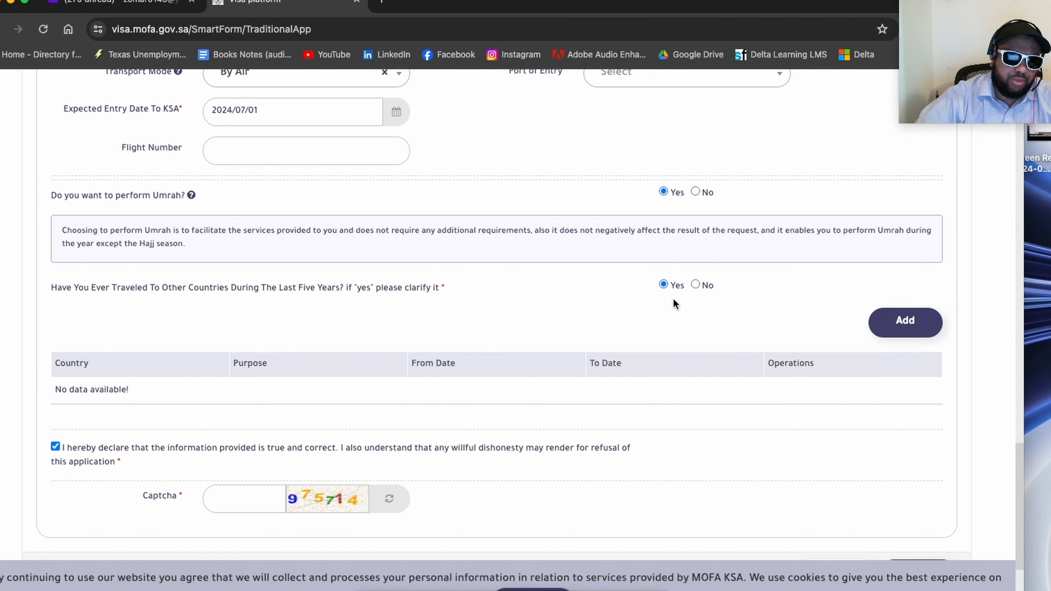
pyautogui.click(695, 284)
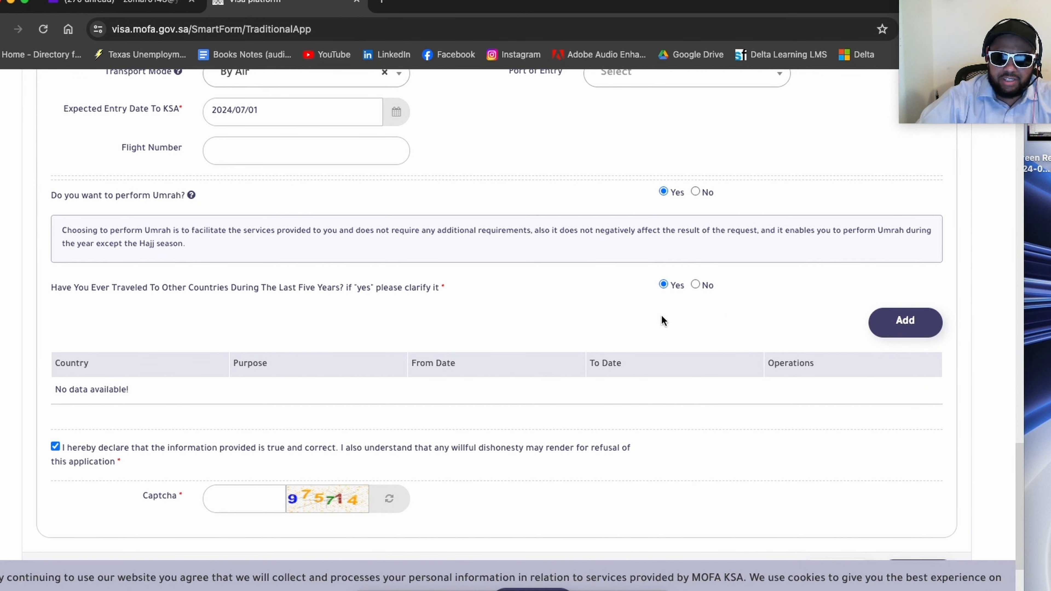
# Step: Enter the captcha code shown in the image and save the visa application
pyautogui.scroll(-3, 662, 315)
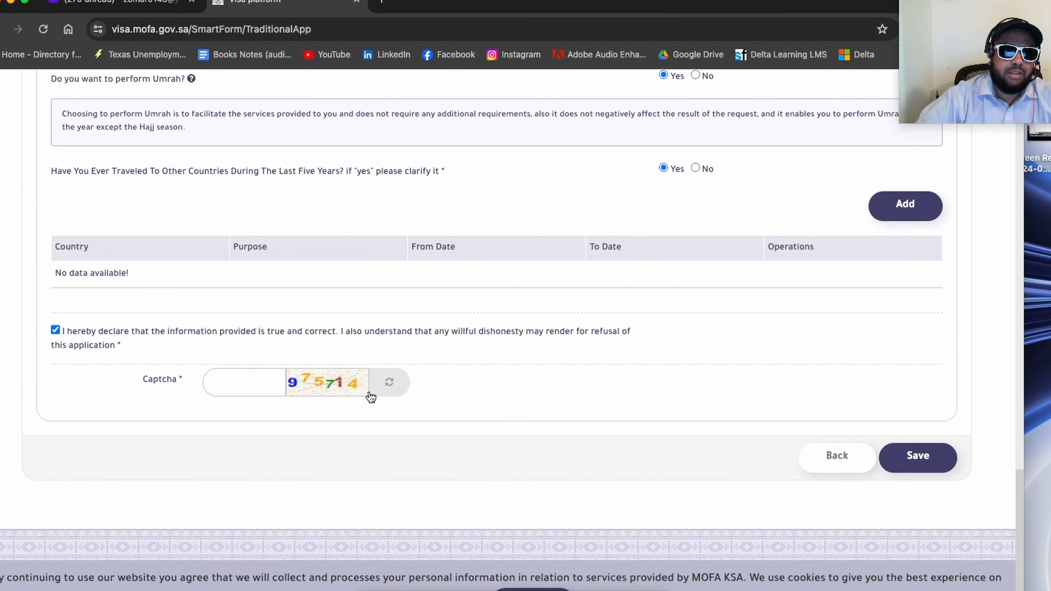
pyautogui.click(230, 383)
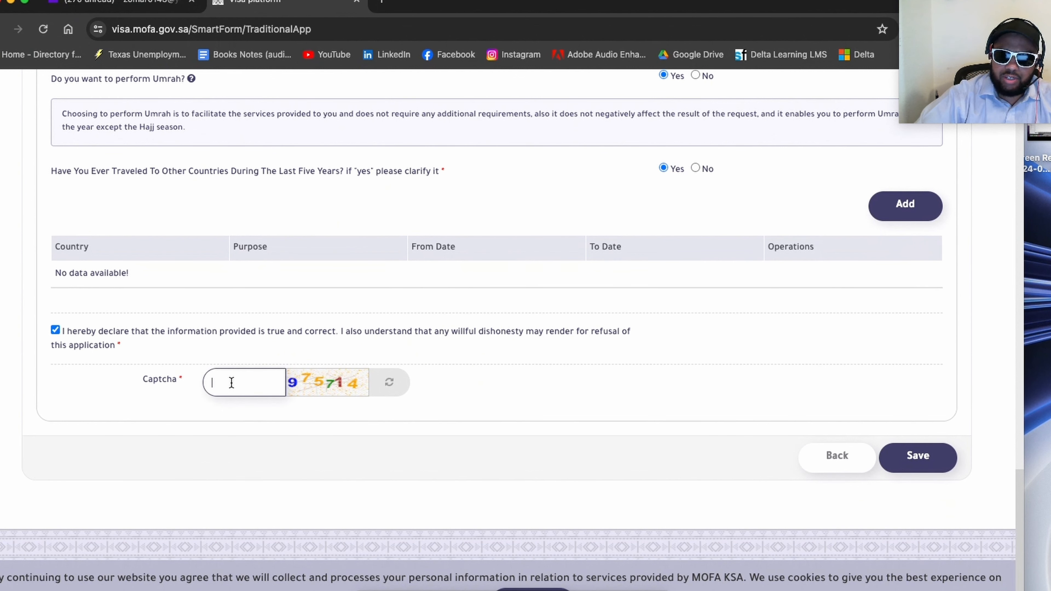
pyautogui.write('9')
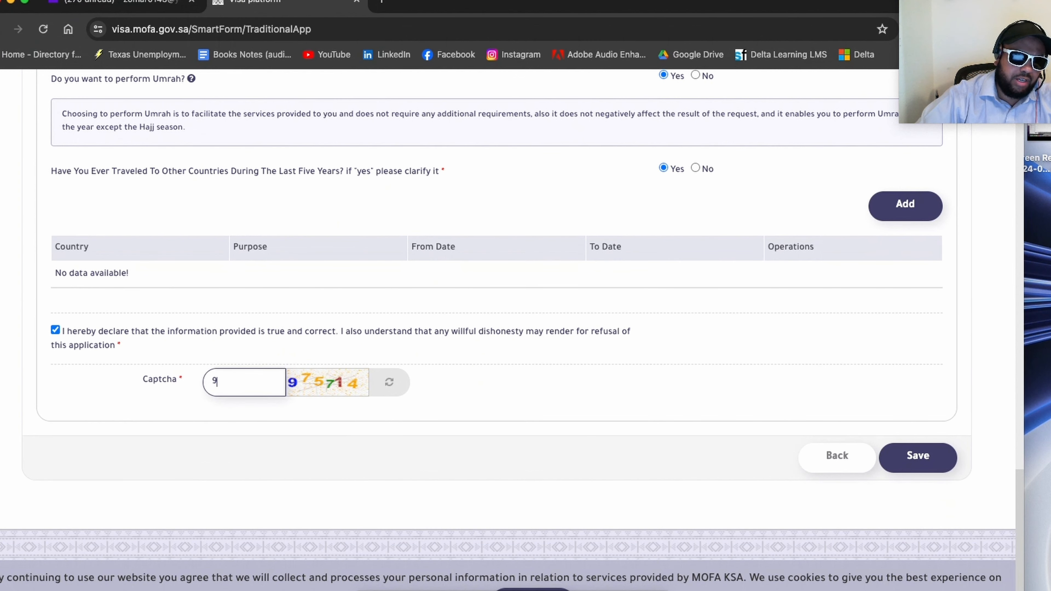
pyautogui.write('75714')
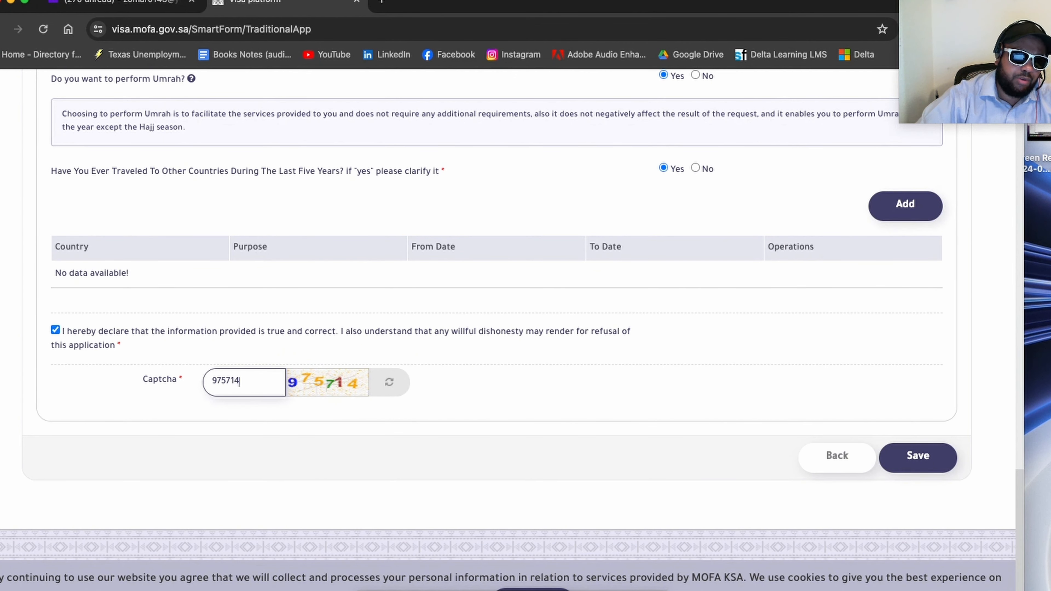
pyautogui.click(547, 398)
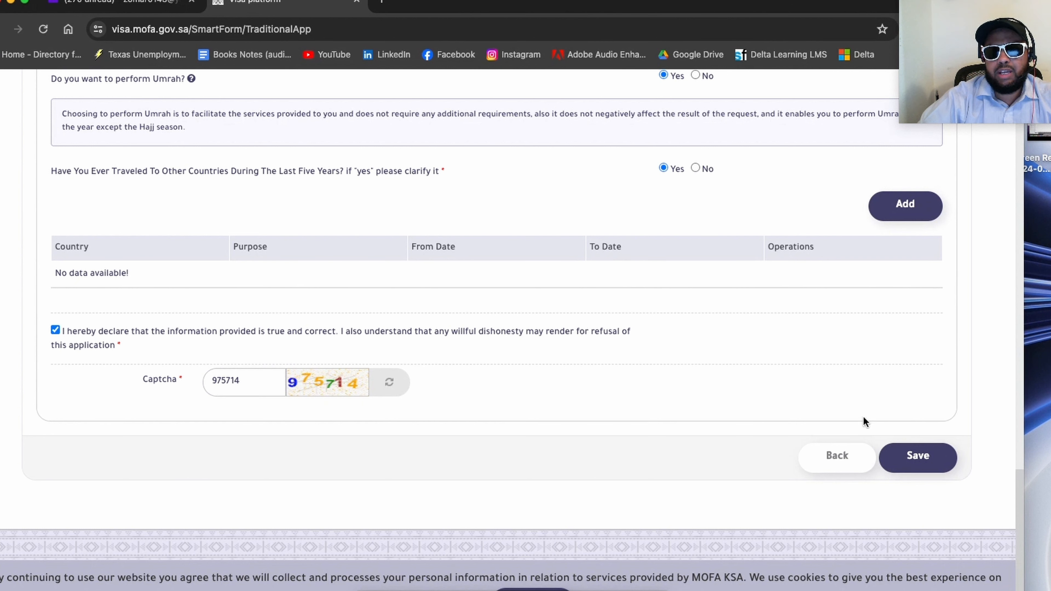
pyautogui.click(915, 456)
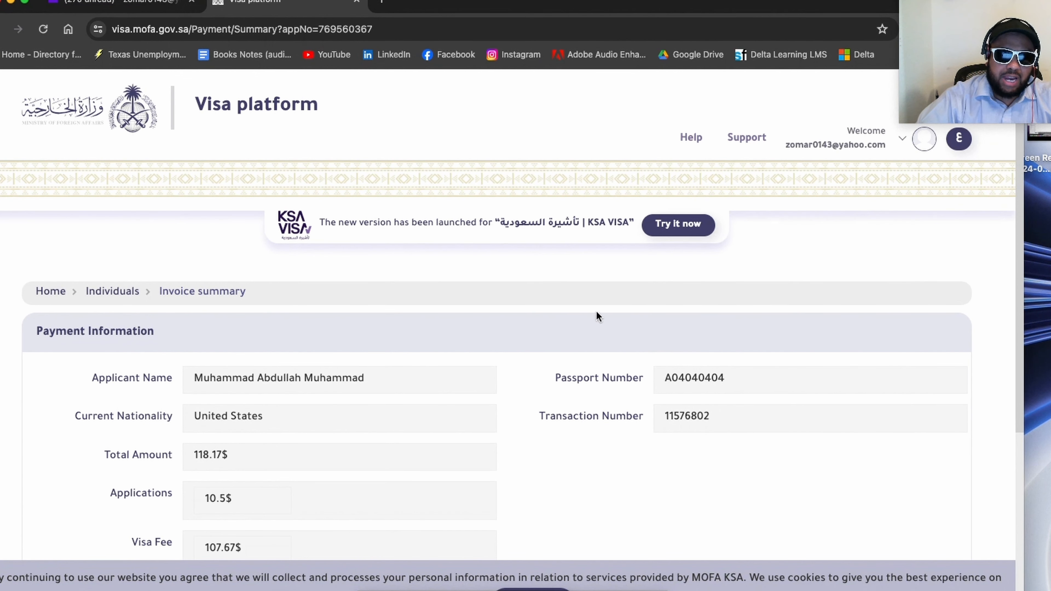
# Step: Review the invoice's payment information and open the account's list of visa applications
pyautogui.scroll(-3, 596, 312)
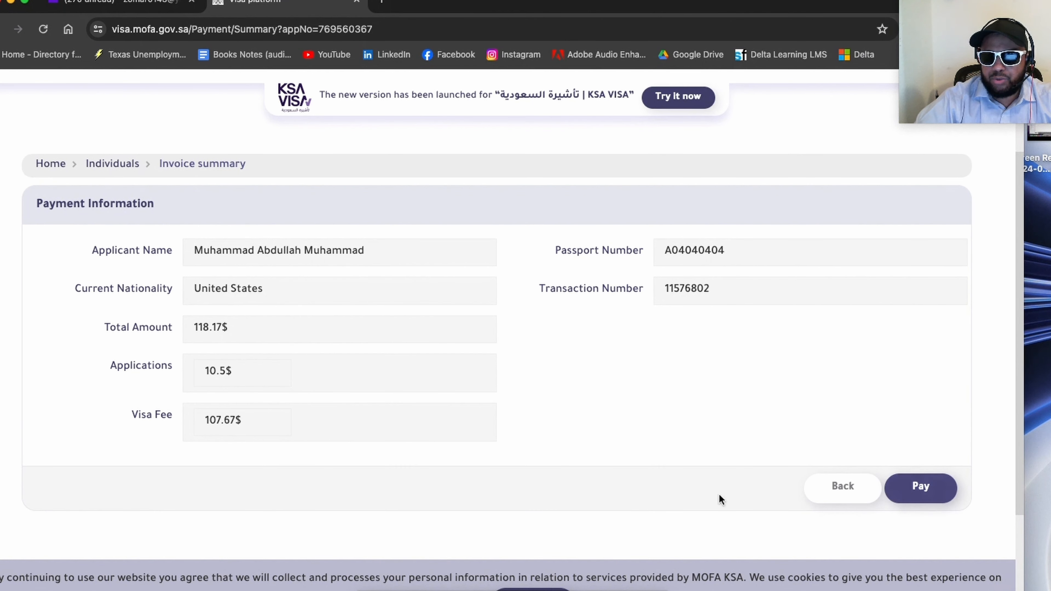
pyautogui.scroll(3, 795, 400)
pyautogui.click(850, 145)
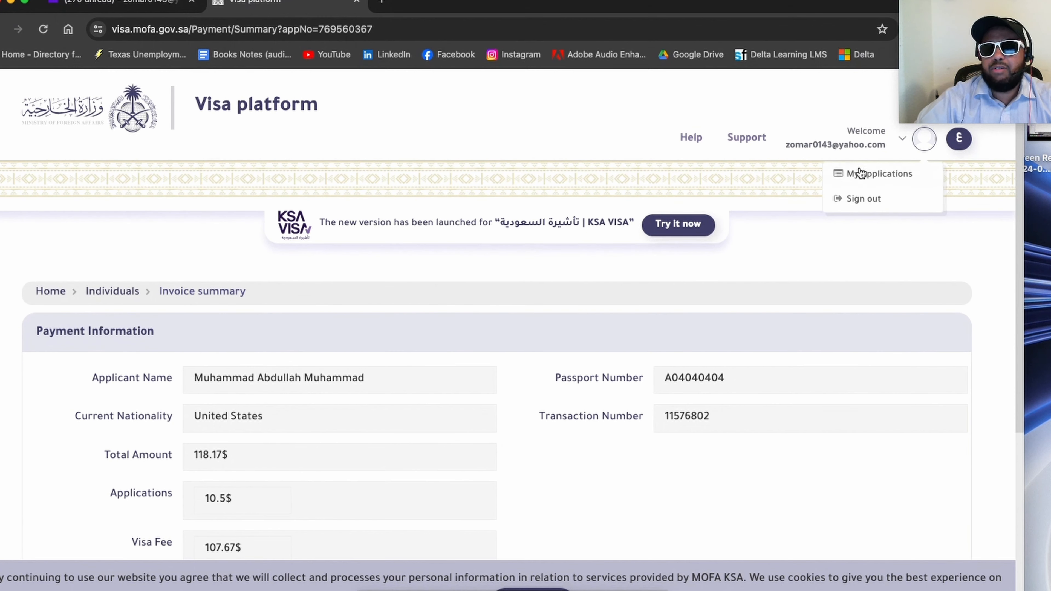
pyautogui.click(874, 177)
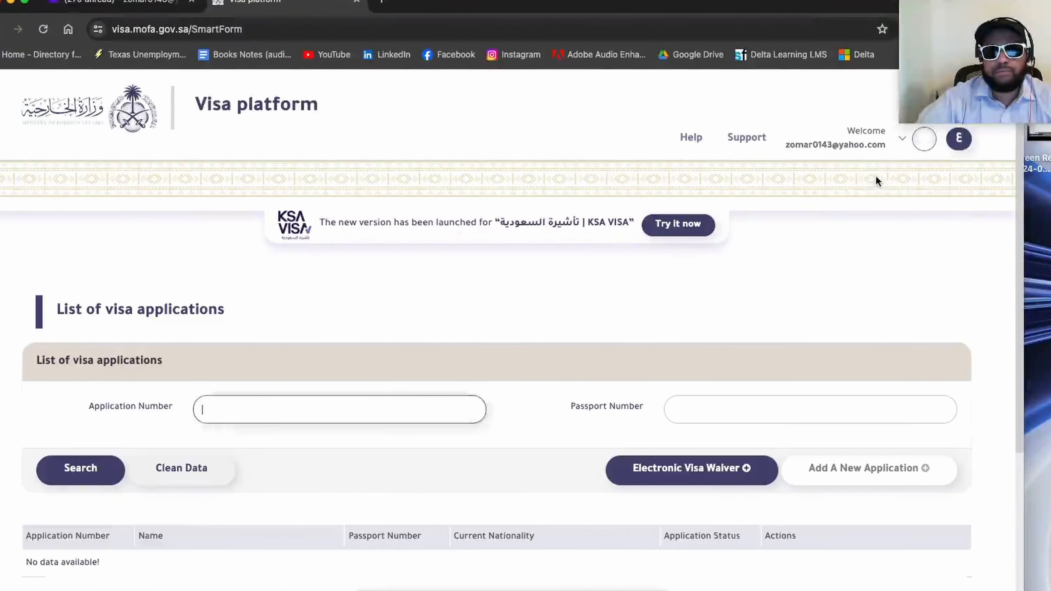
# Step: Try to open the saved visa application for editing from the applications list
pyautogui.scroll(-3, 811, 196)
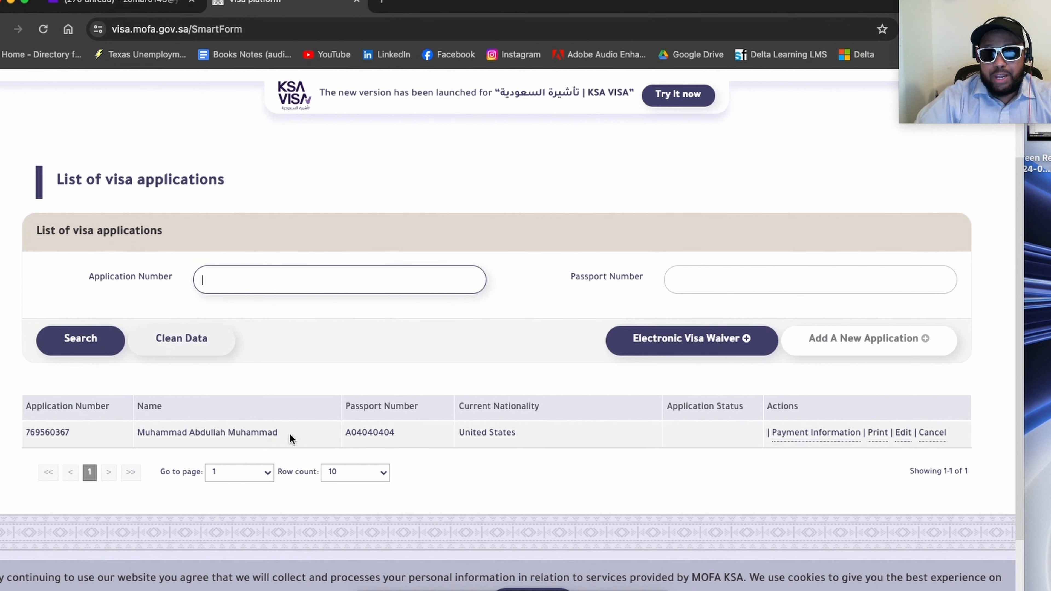
pyautogui.click(903, 438)
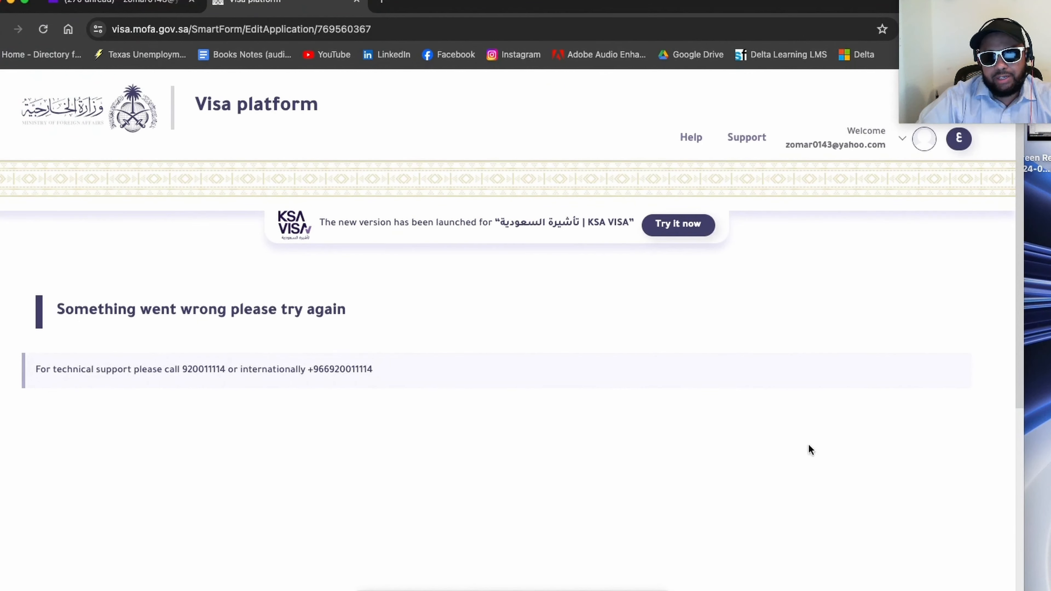
pyautogui.moveTo(56, 310); pyautogui.dragTo(394, 325)
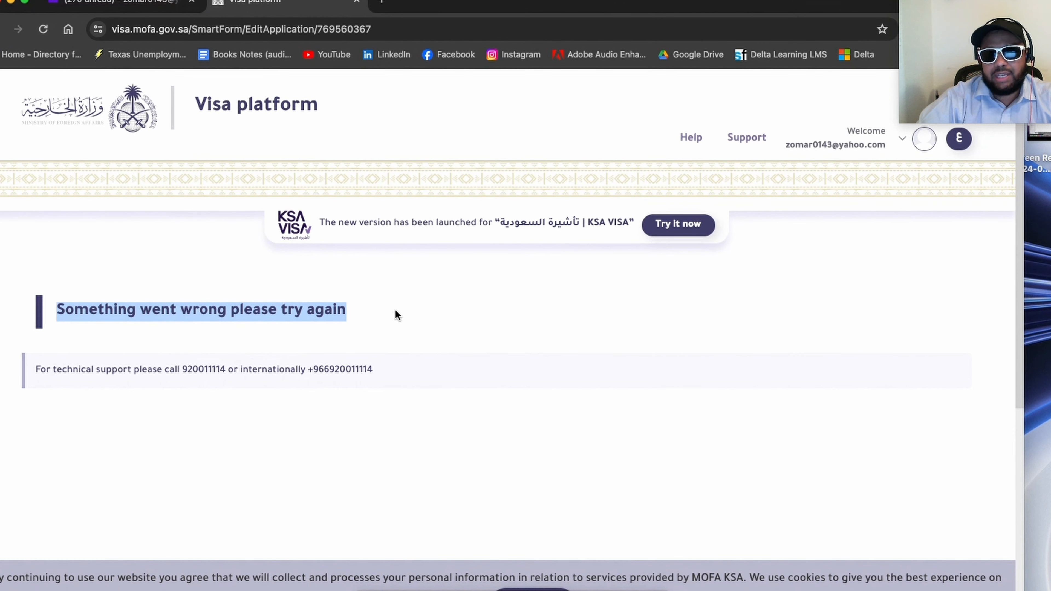
# Step: Return to the list of visa applications and review the saved application's payment information
pyautogui.click(0, 31)
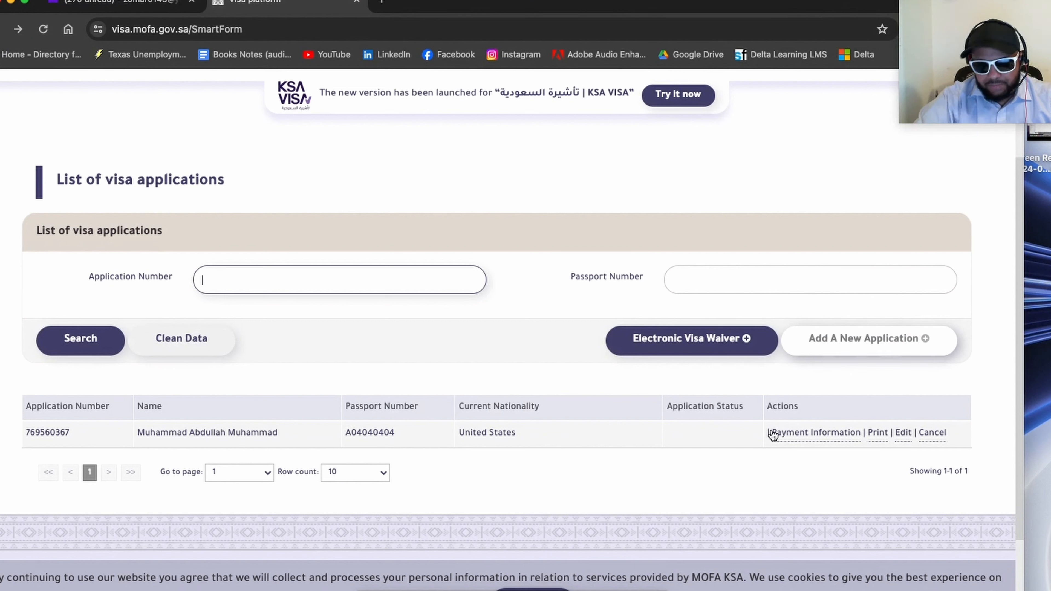
pyautogui.click(733, 469)
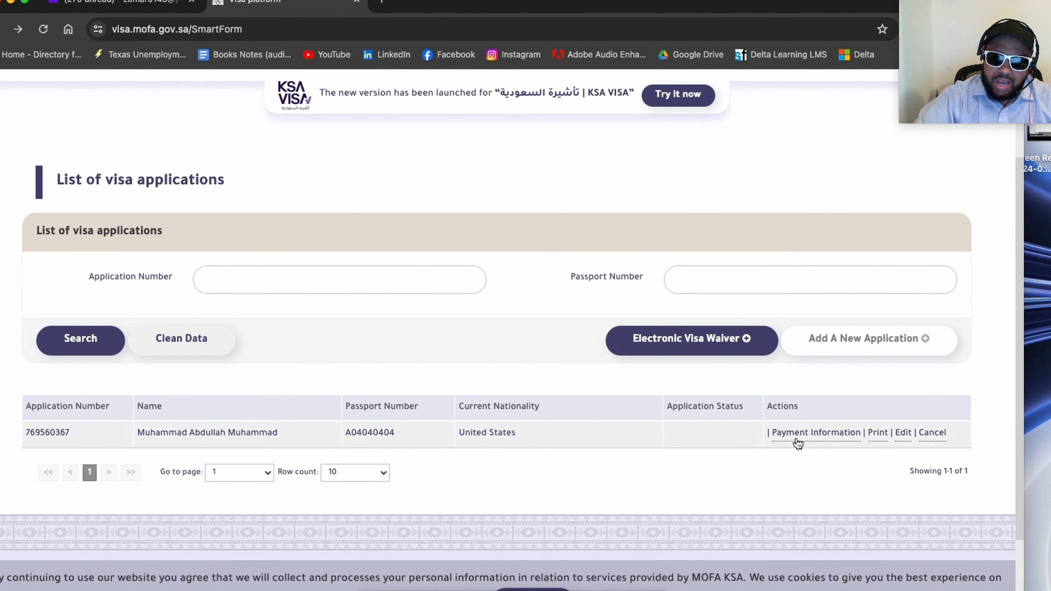
pyautogui.click(817, 434)
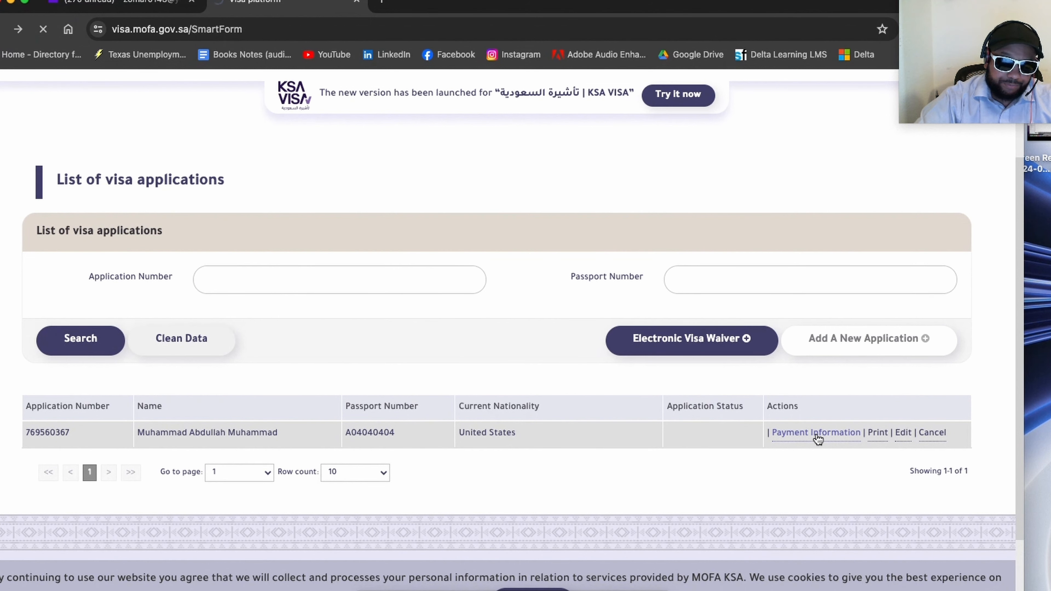
pyautogui.scroll(-3, 818, 432)
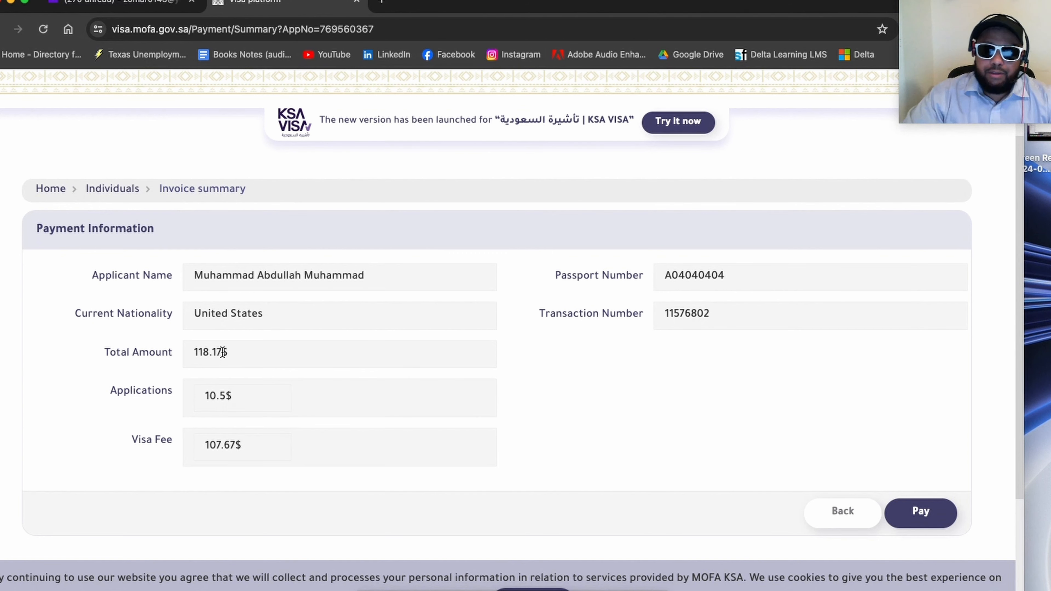
# Step: Proceed to pay the visa invoice and enter the card number for a new credit/debit card
pyautogui.click(912, 520)
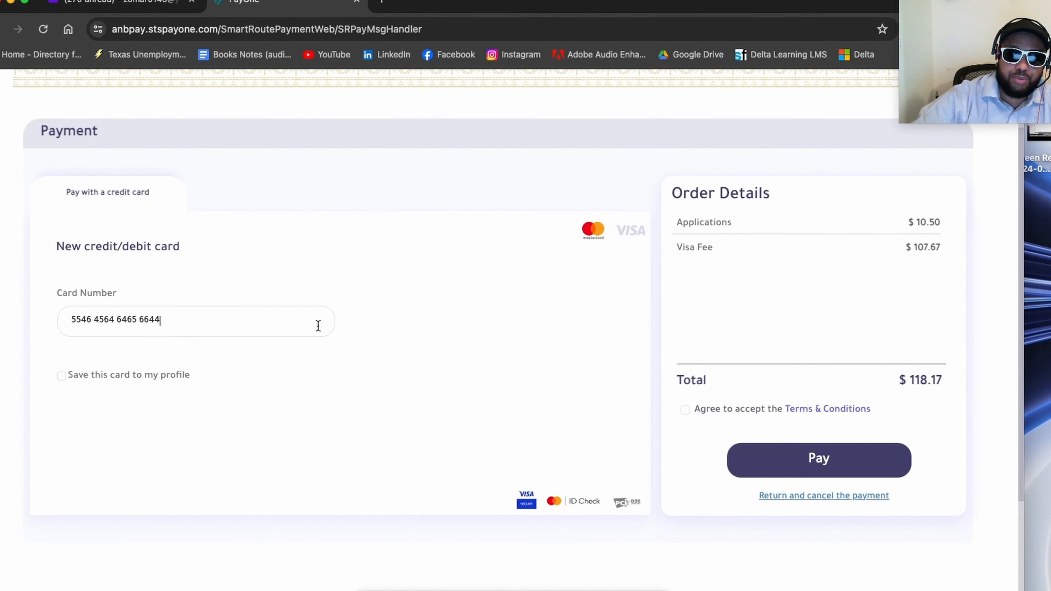
pyautogui.click(365, 327)
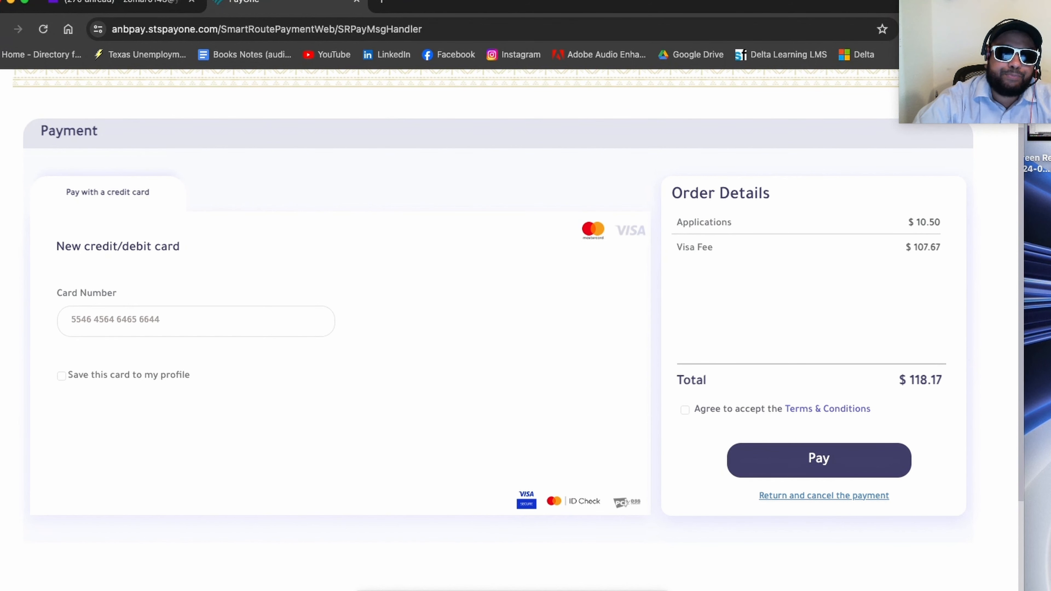
pyautogui.scroll(3, 274, 122)
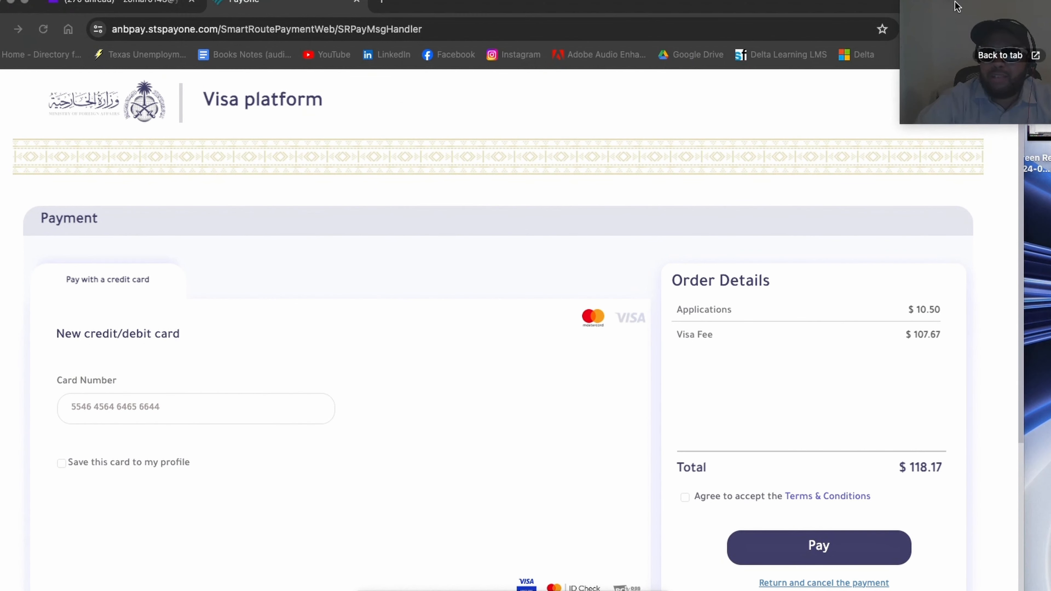
# Step: Leave the payment page for the list of visa applications and reload the list
pyautogui.click(66, 108)
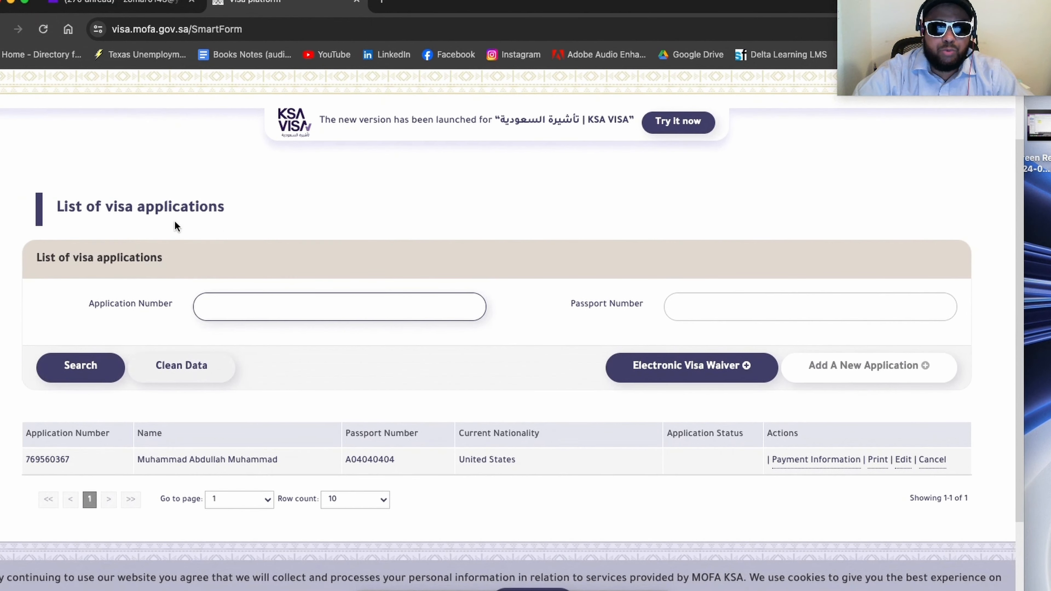
pyautogui.scroll(3, 175, 220)
pyautogui.click(45, 31)
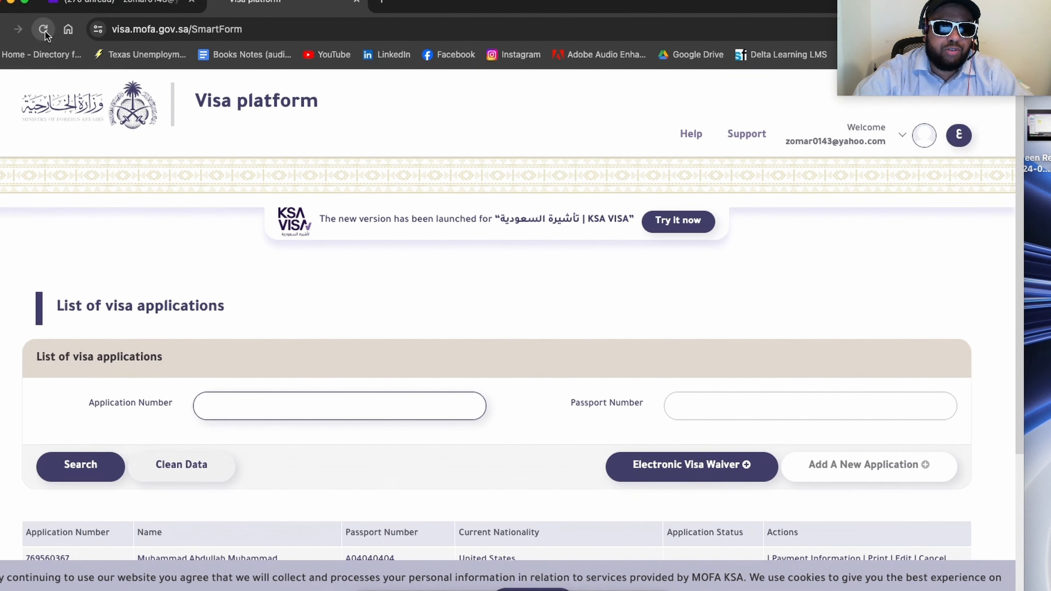